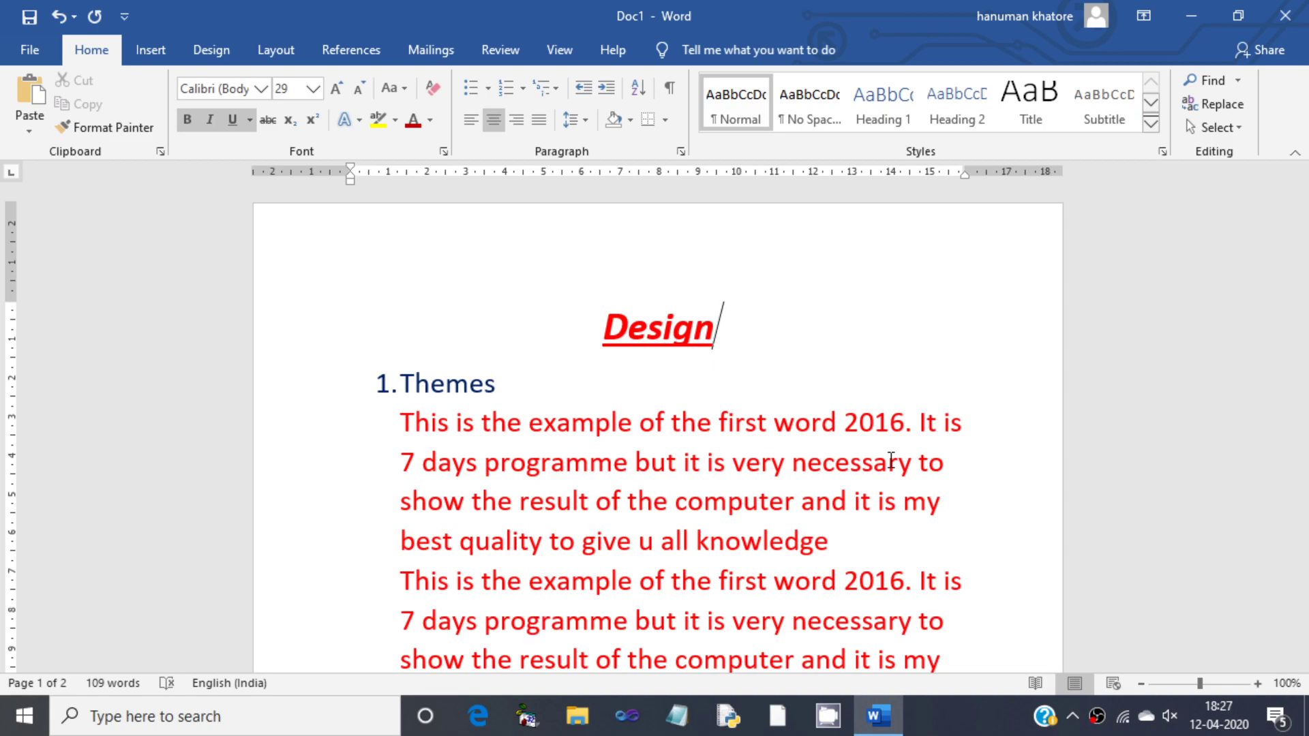
Select and deselect the 'Design' heading word, then switch to the Design tab.
double_click(623, 341)
click(675, 351)
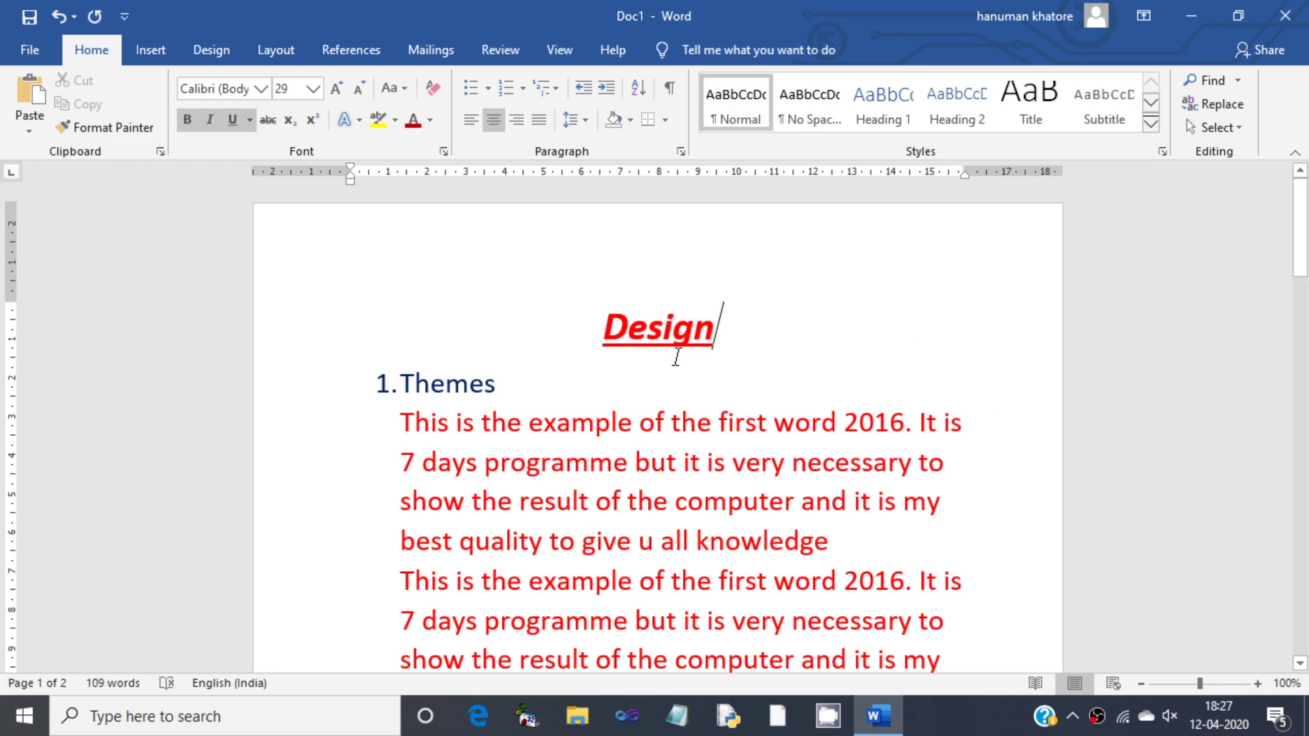
click(202, 58)
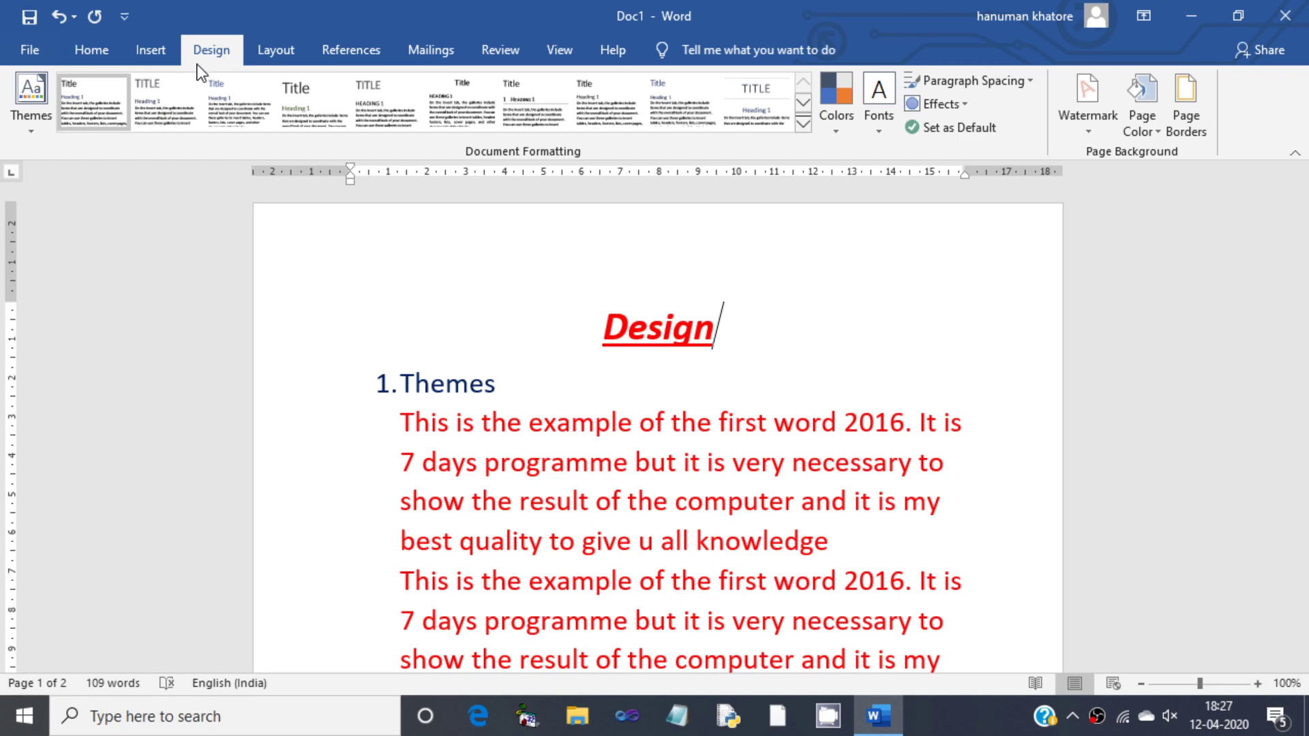
Scroll through both topic pages and place the cursor at the end of '1. Themes'.
scroll(552, 402, down, 5)
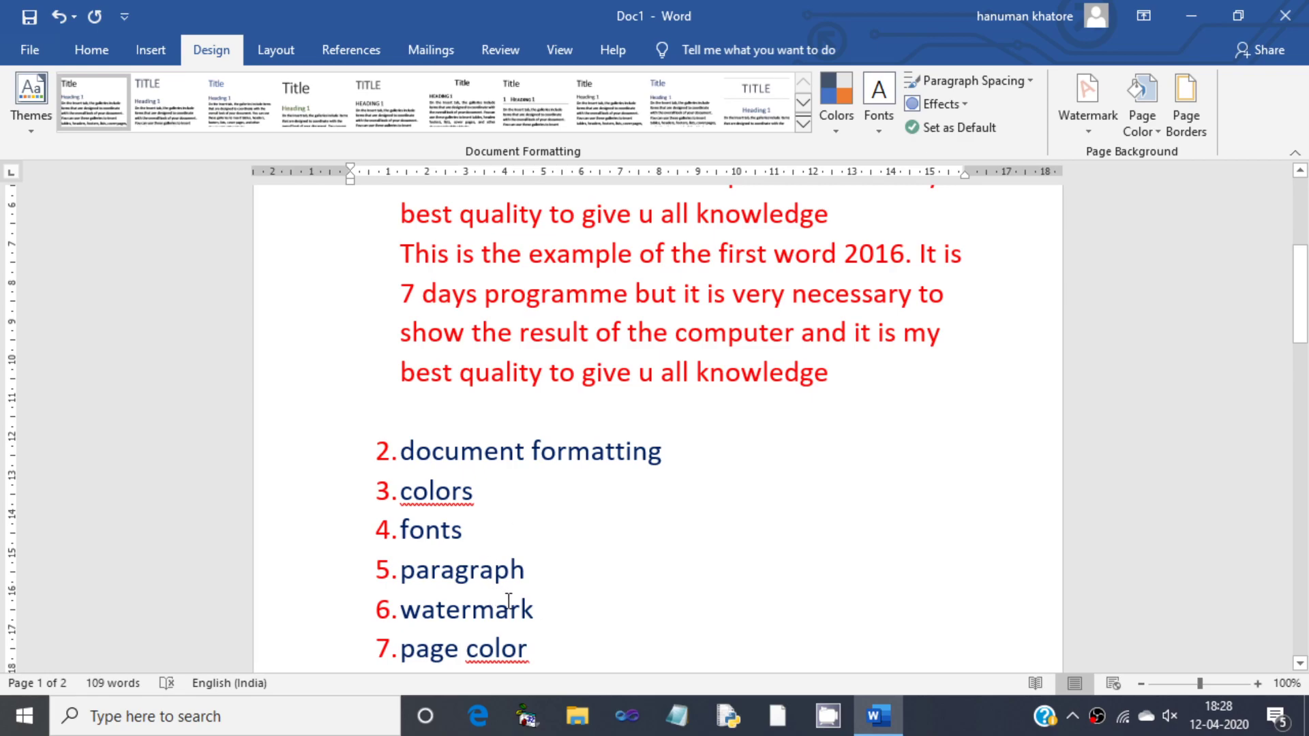
scroll(587, 586, up, 2)
scroll(587, 585, down, 4)
scroll(587, 585, down, 1)
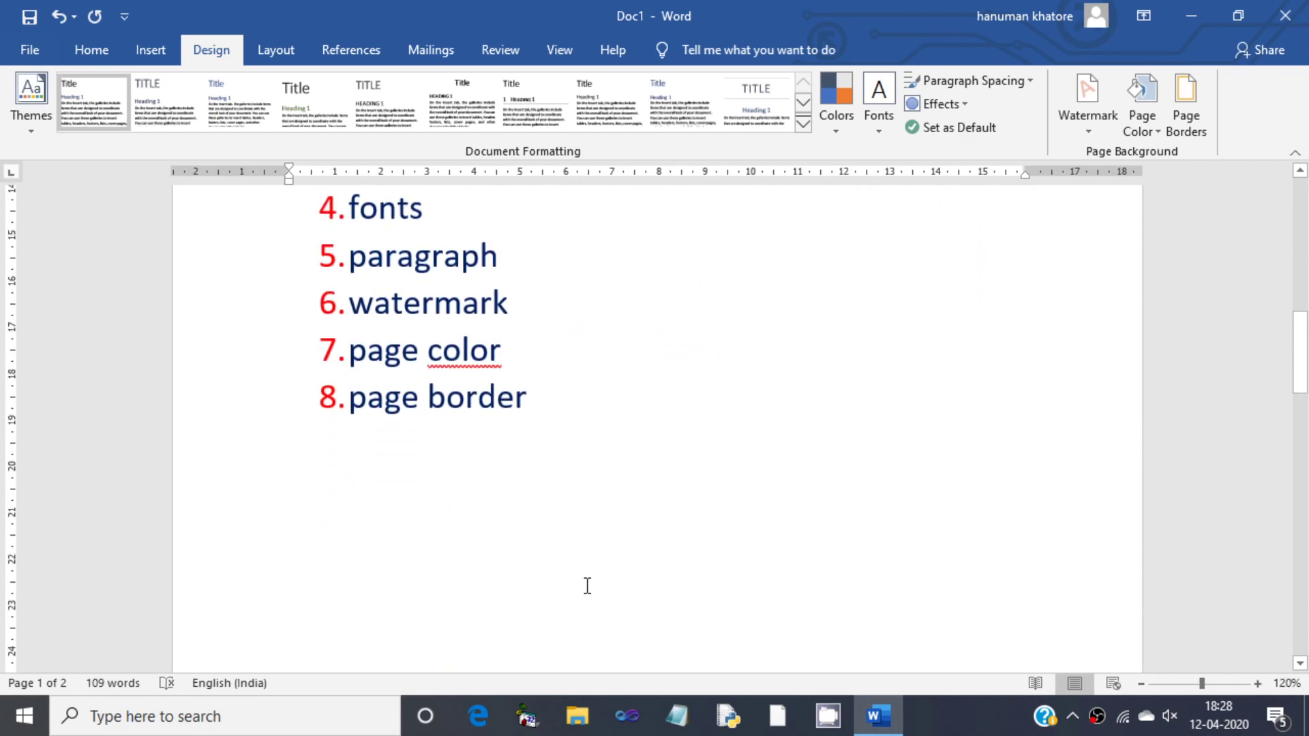
scroll(587, 586, up, 1)
scroll(587, 586, down, 5)
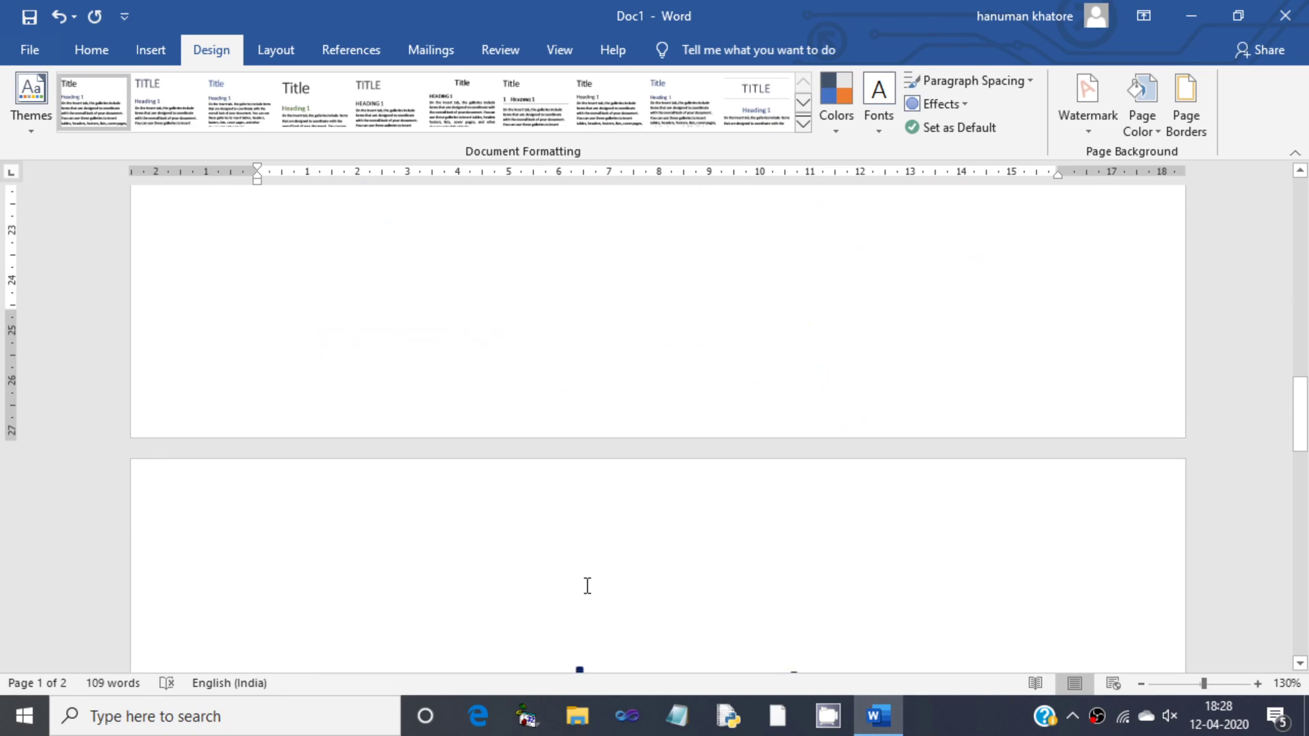
scroll(587, 585, down, 4)
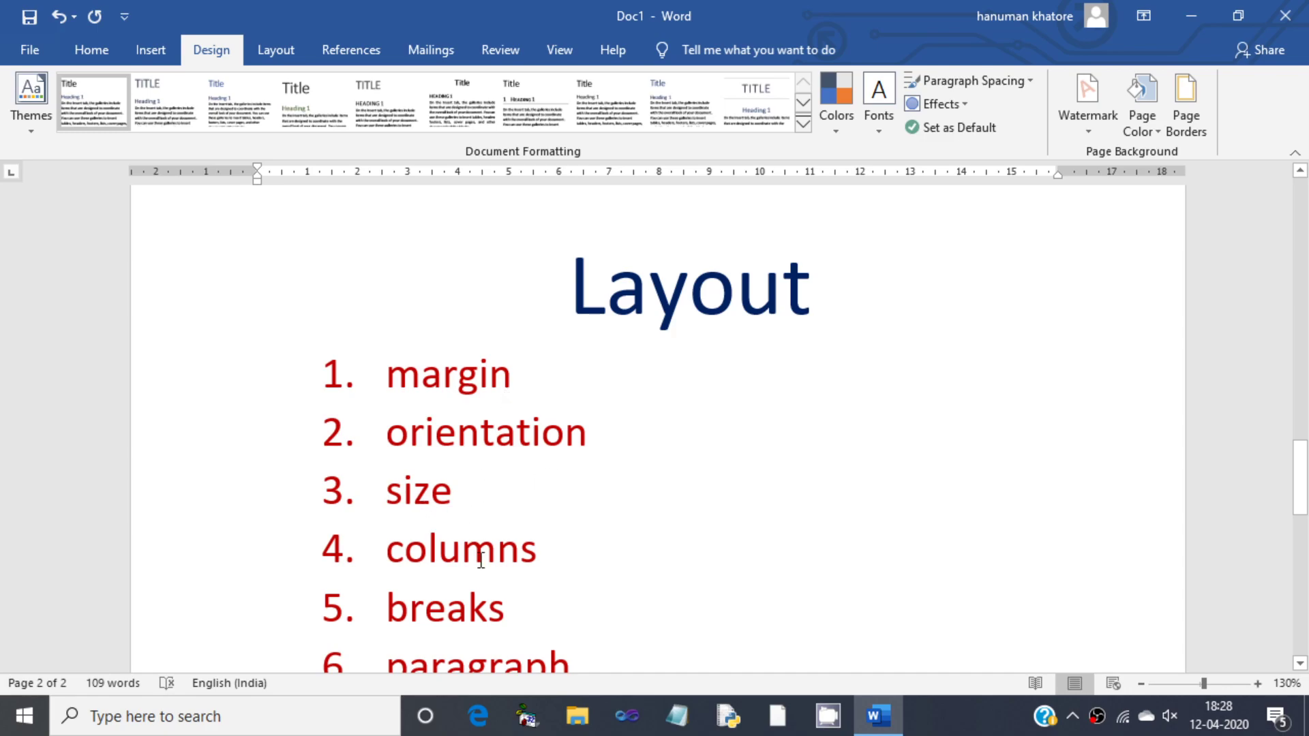
scroll(566, 592, down, 3)
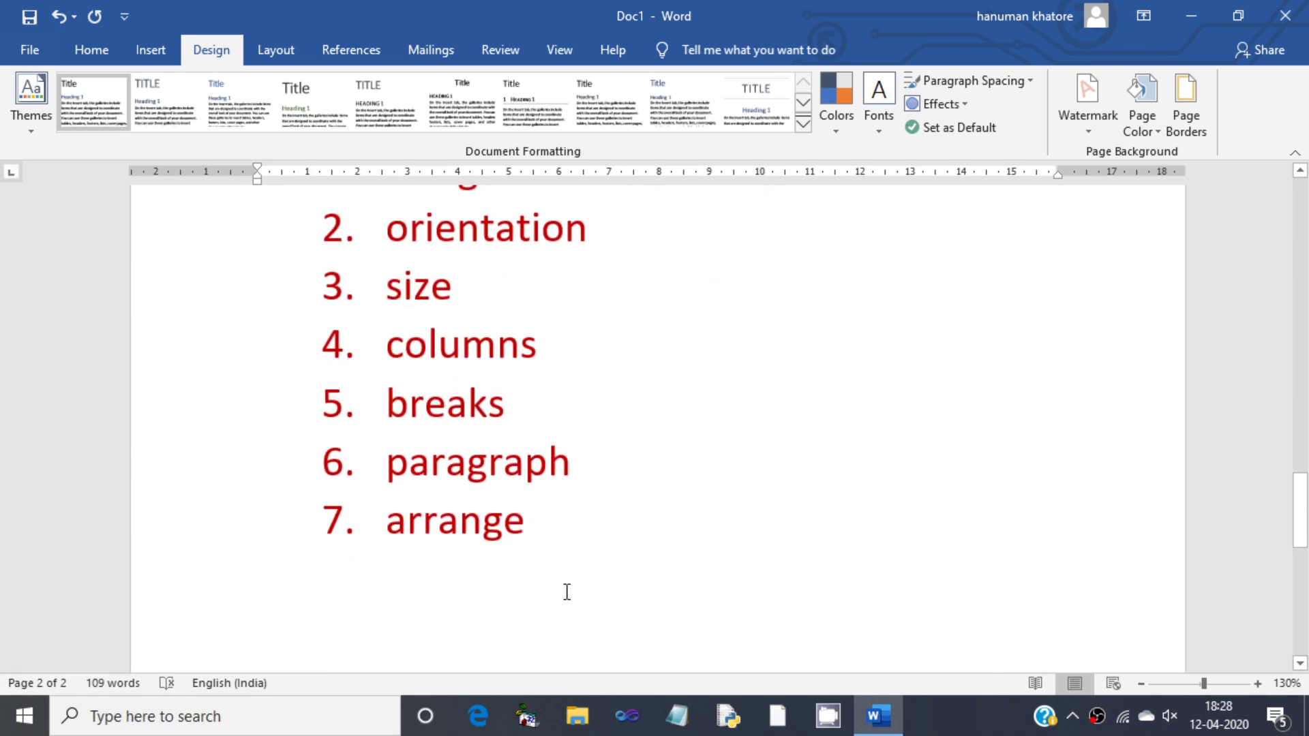
scroll(567, 592, up, 5)
scroll(566, 591, up, 5)
scroll(566, 592, up, 5)
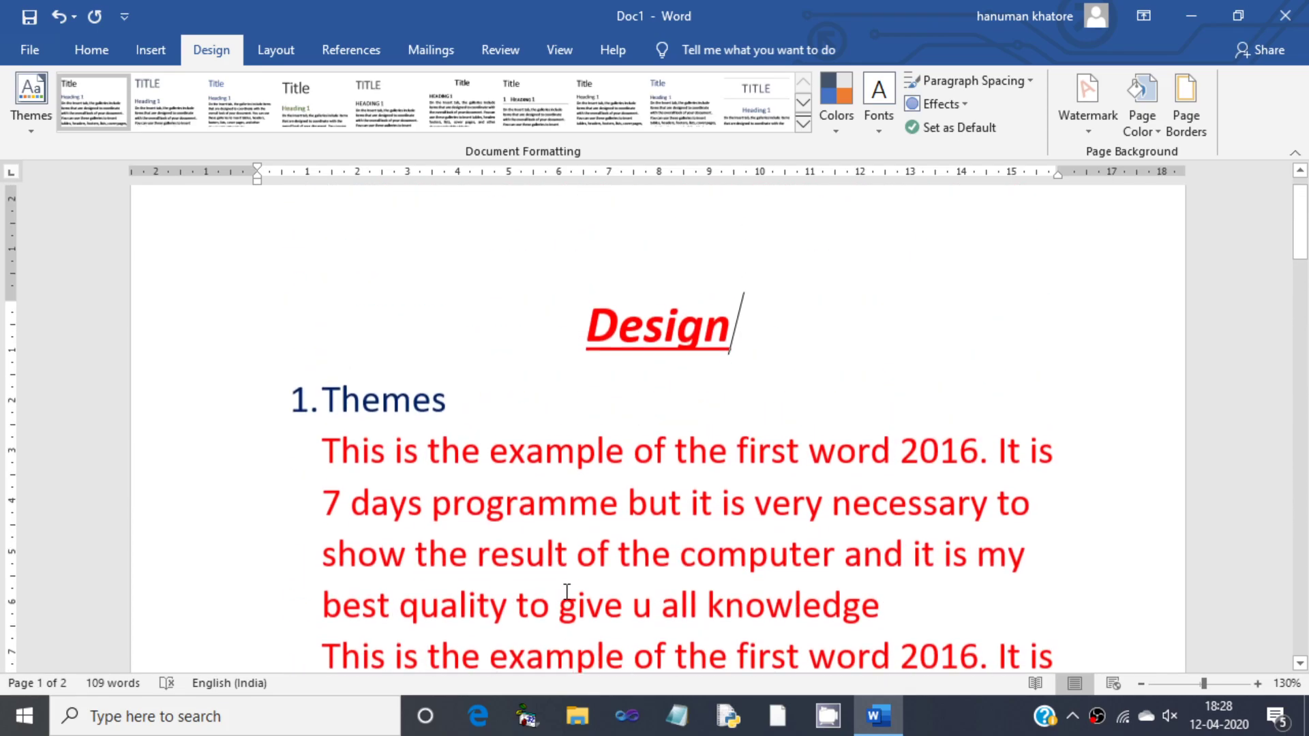
scroll(566, 592, up, 3)
click(522, 435)
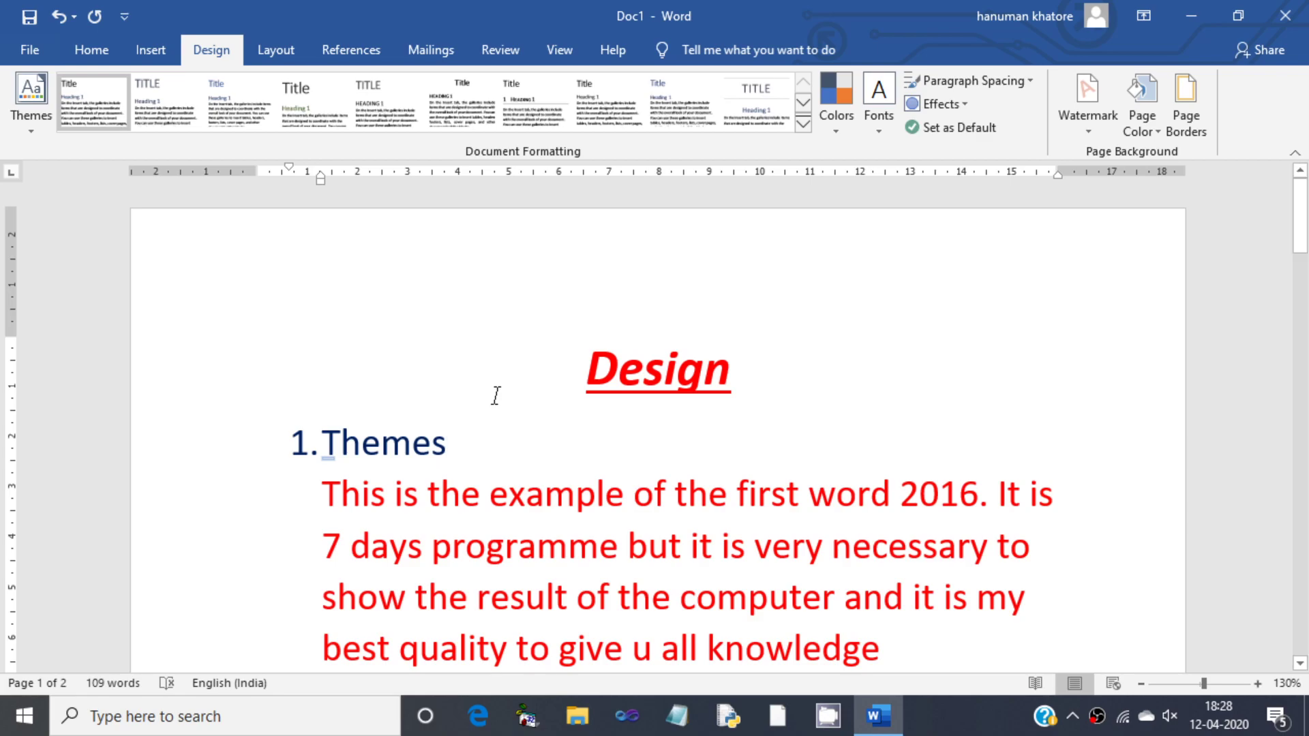
click(33, 112)
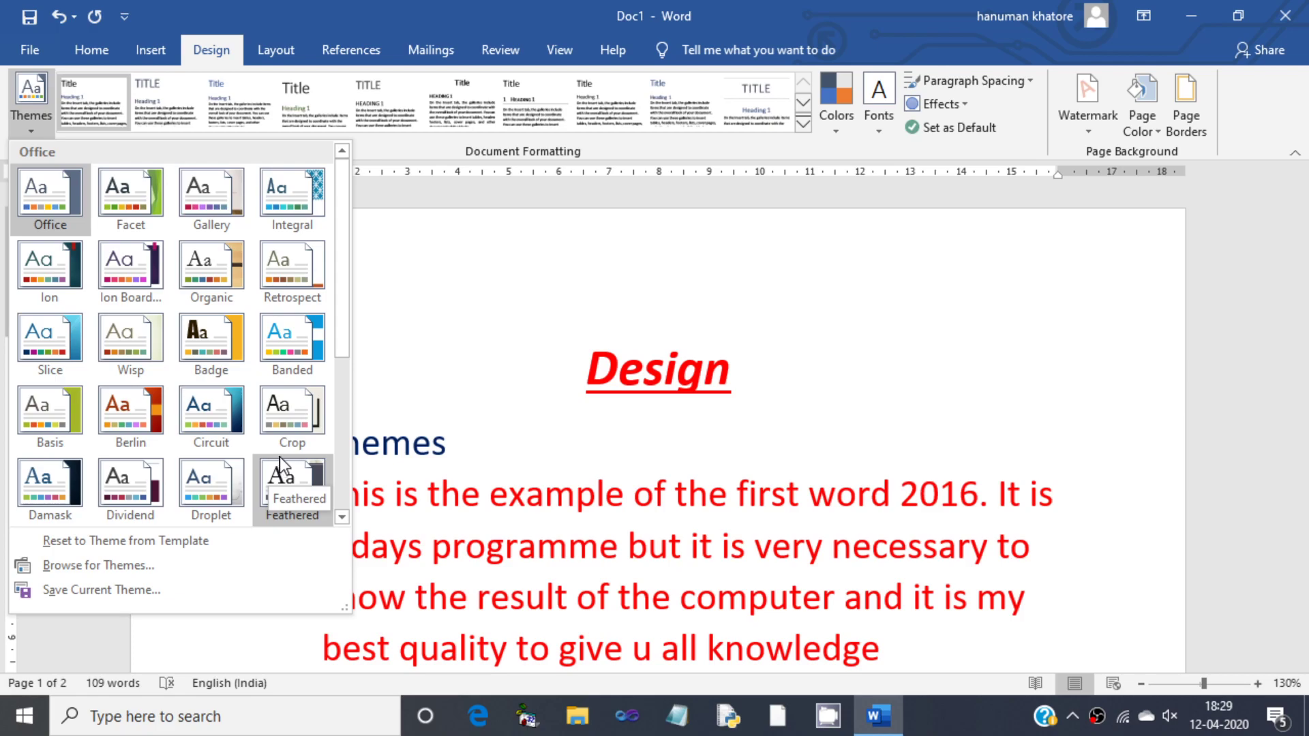
click(418, 247)
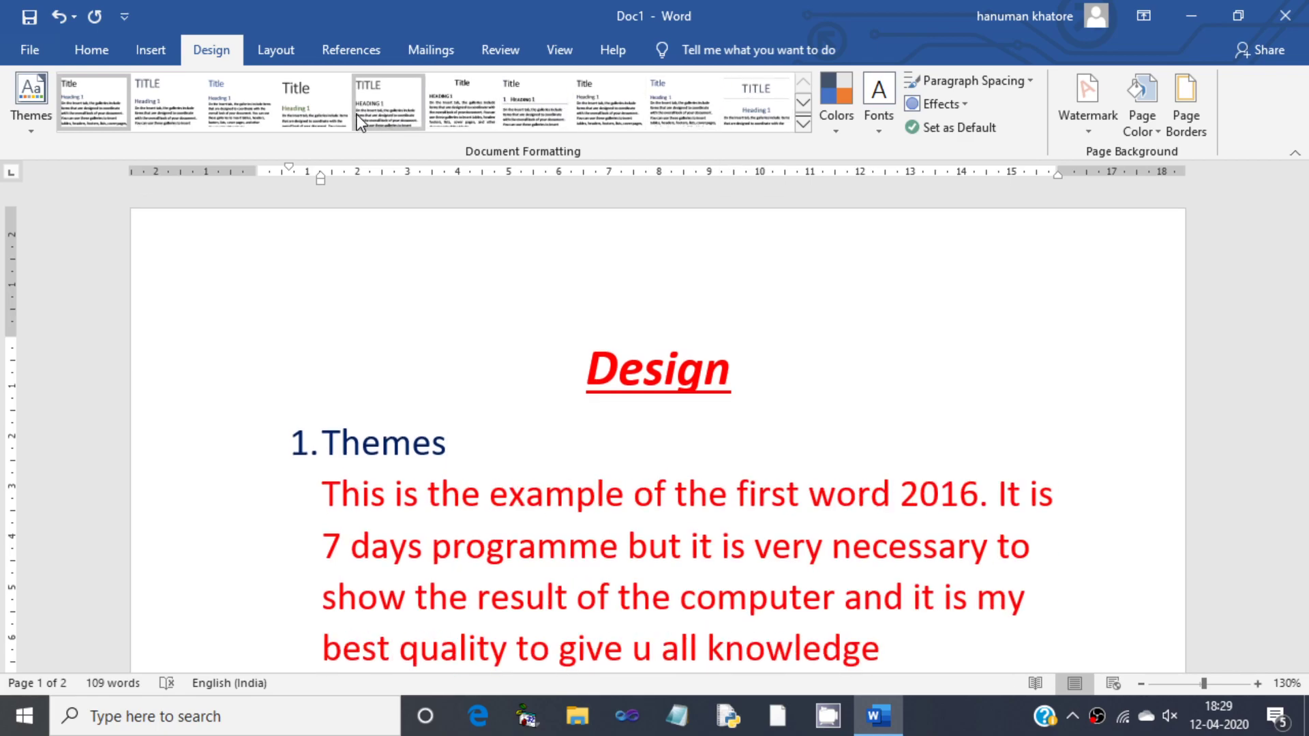
click(839, 121)
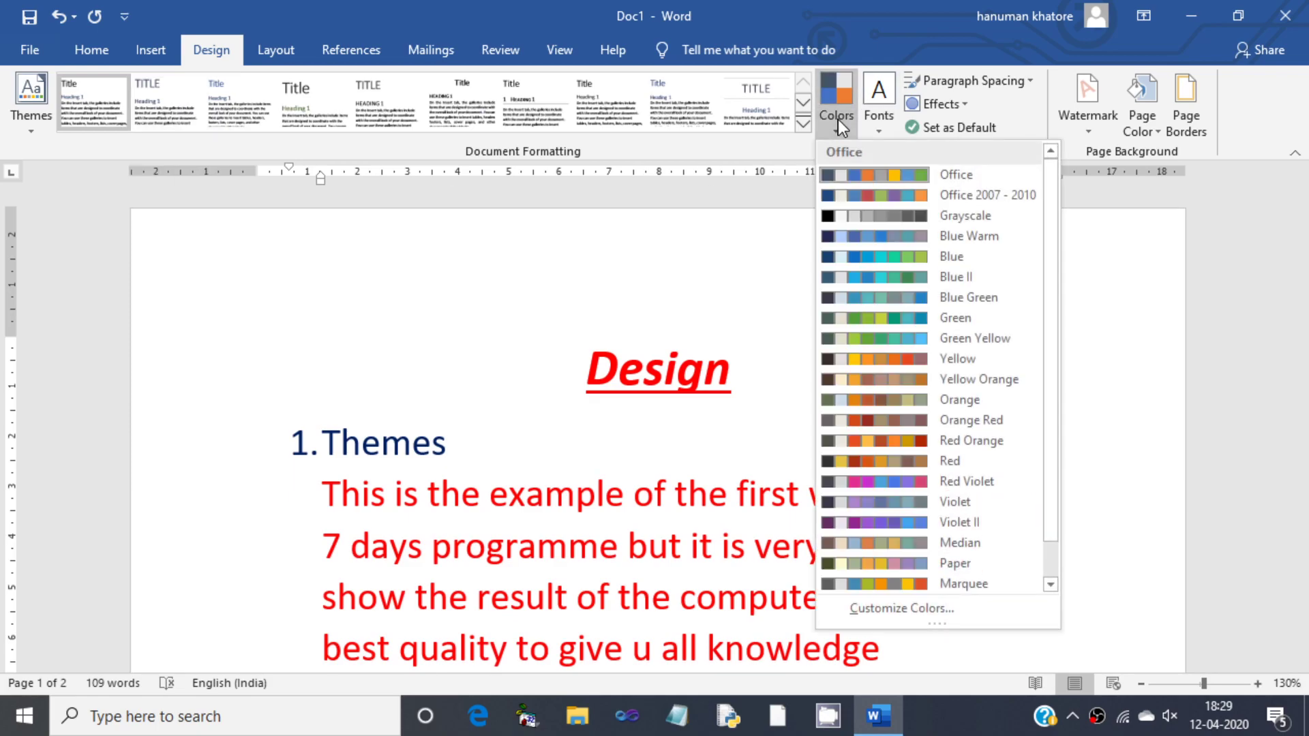
click(859, 172)
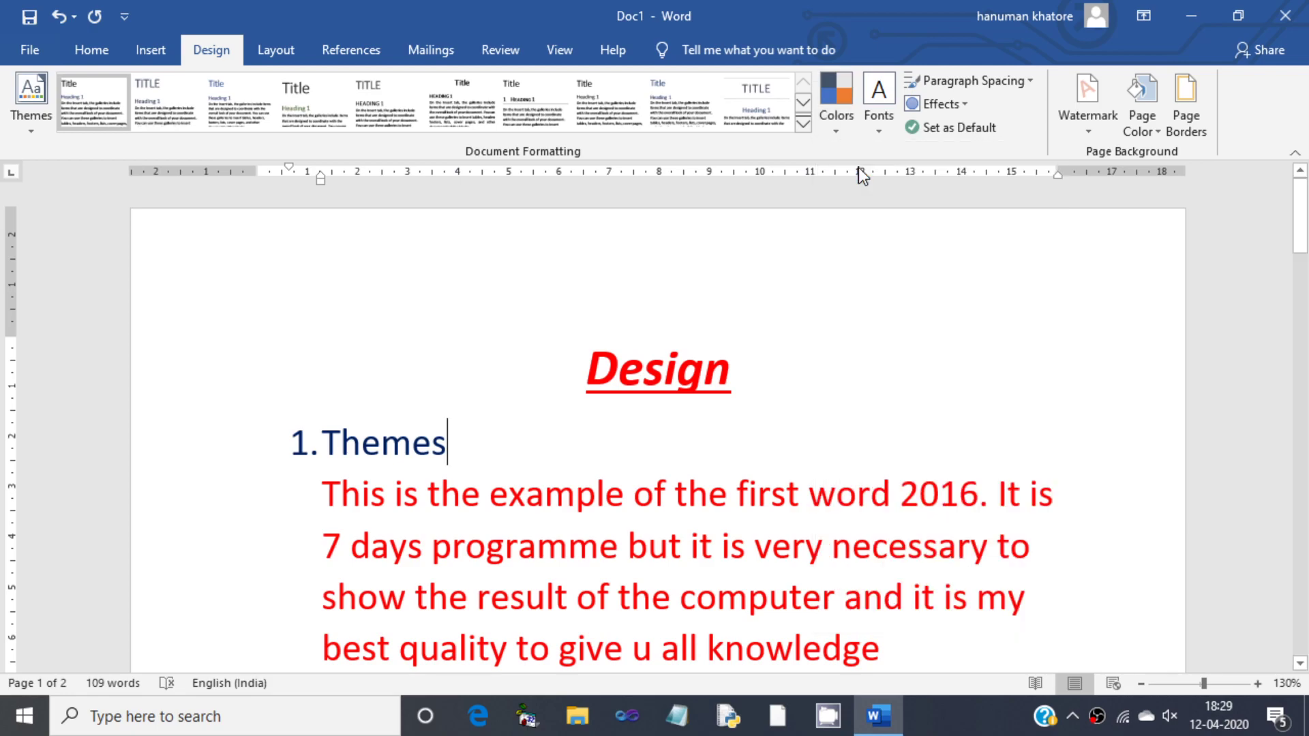
click(882, 120)
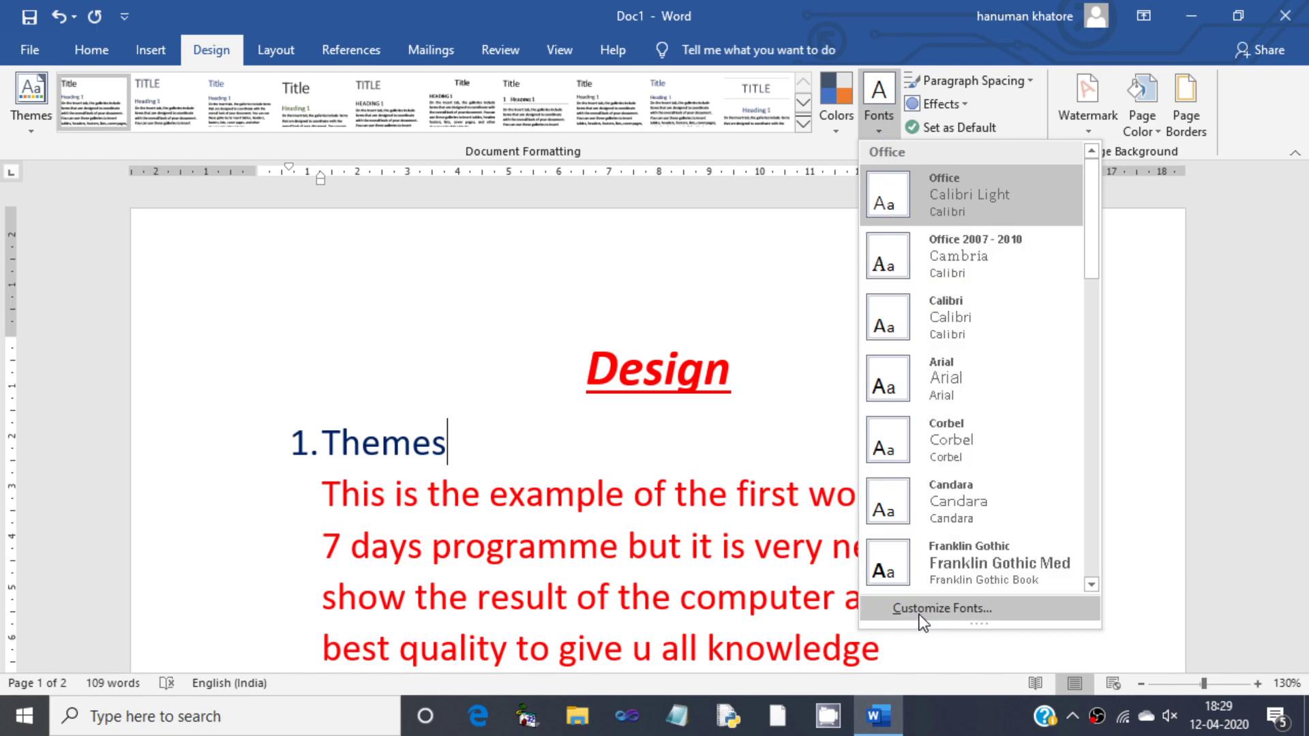
click(684, 258)
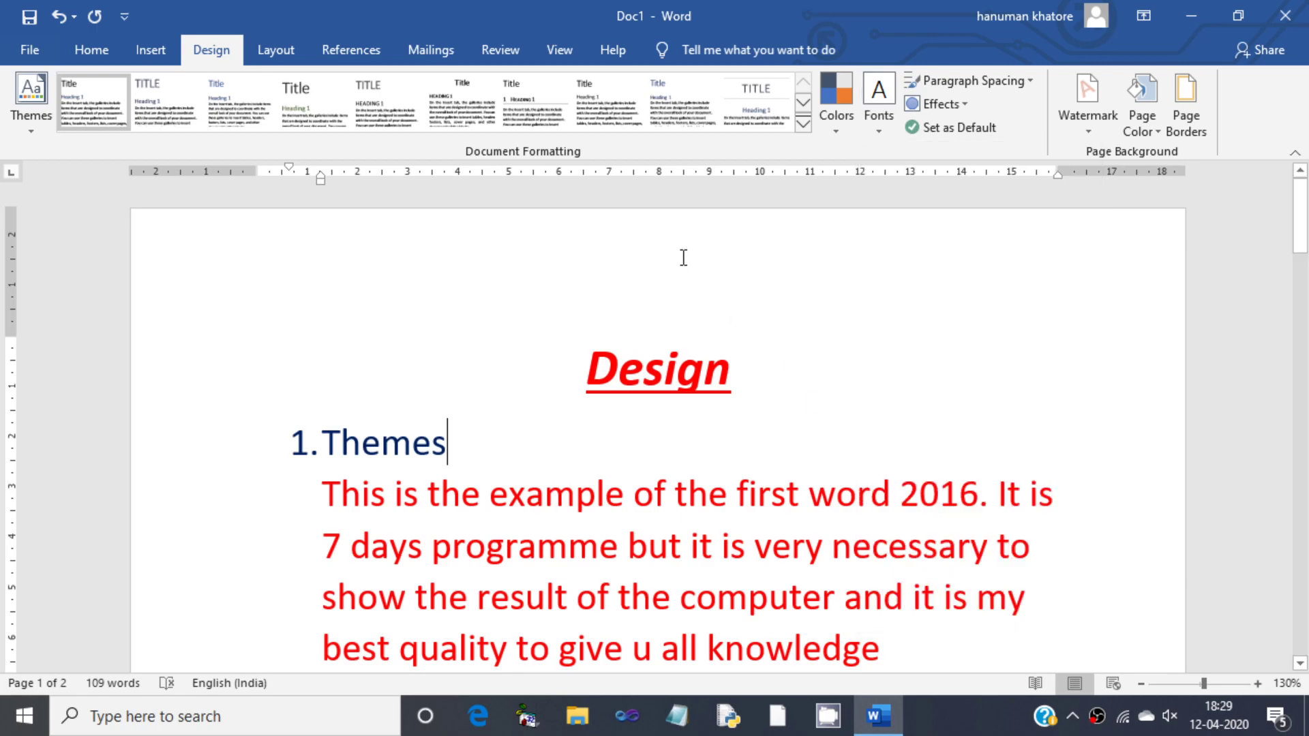
click(964, 80)
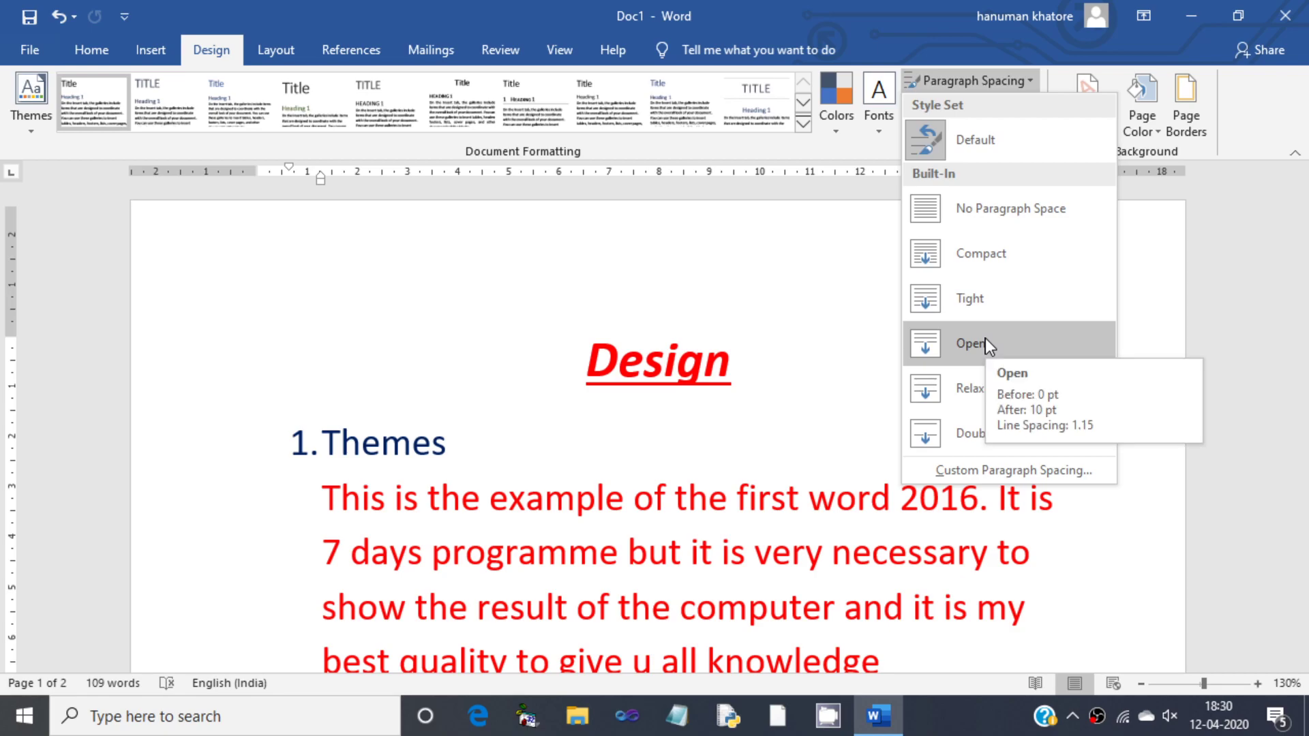
click(979, 470)
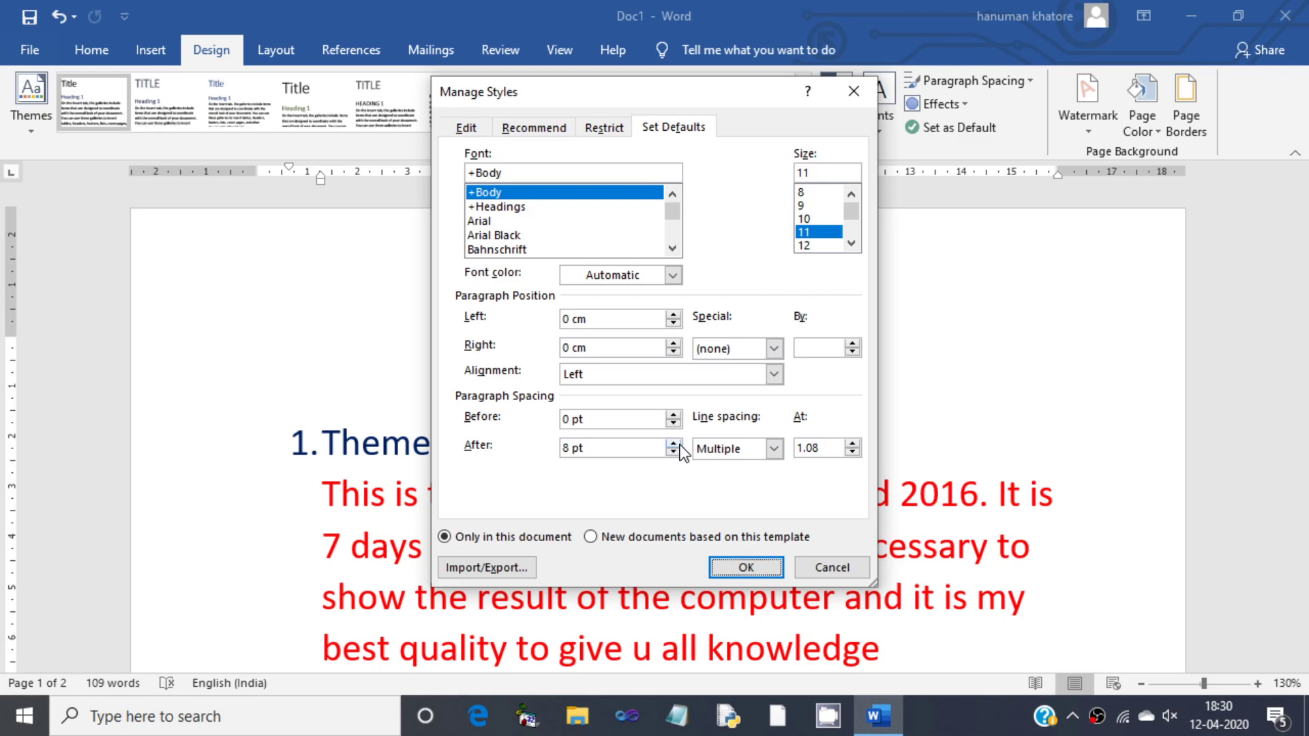
click(774, 448)
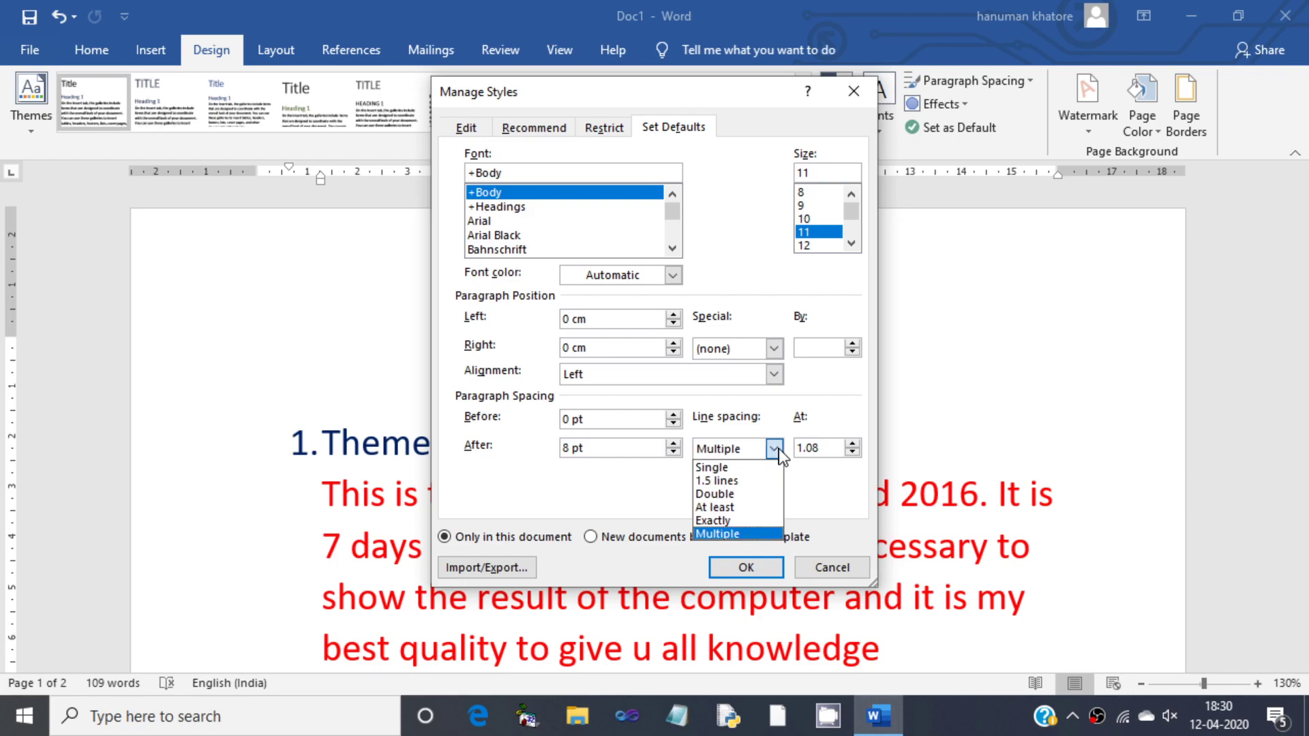
click(774, 448)
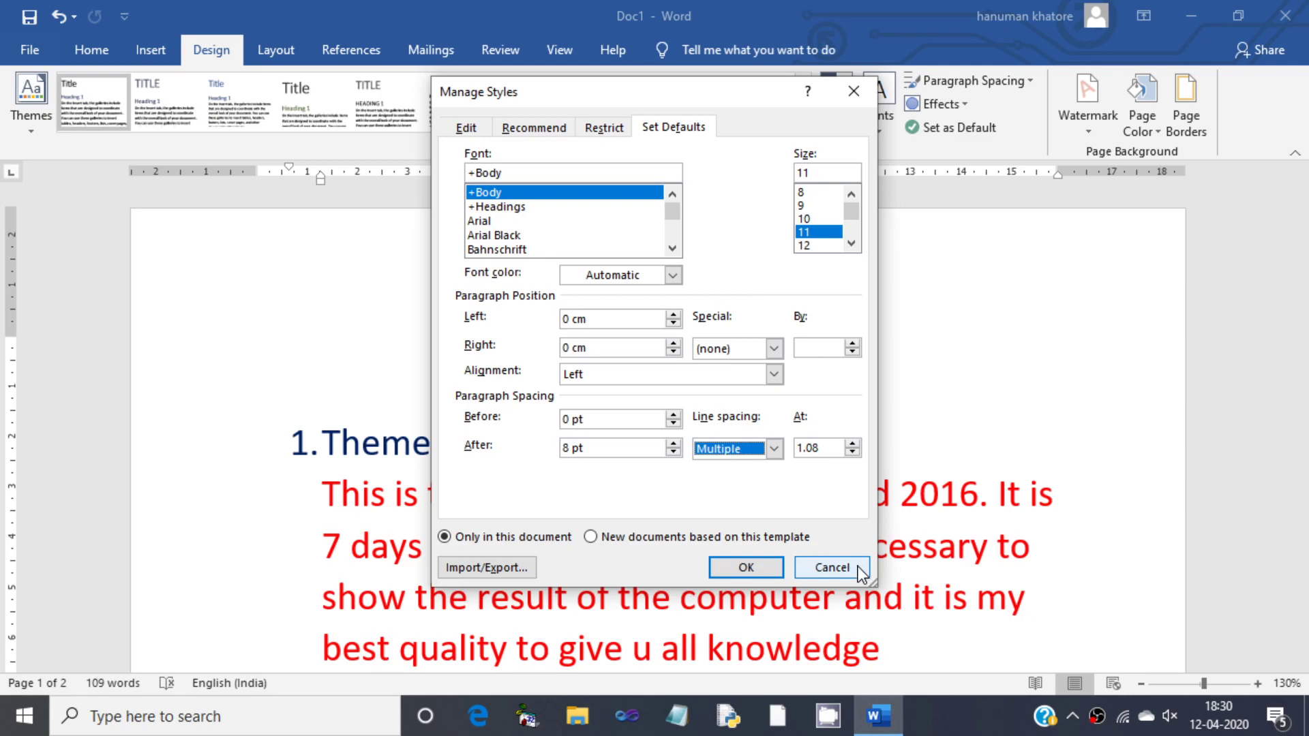
click(833, 567)
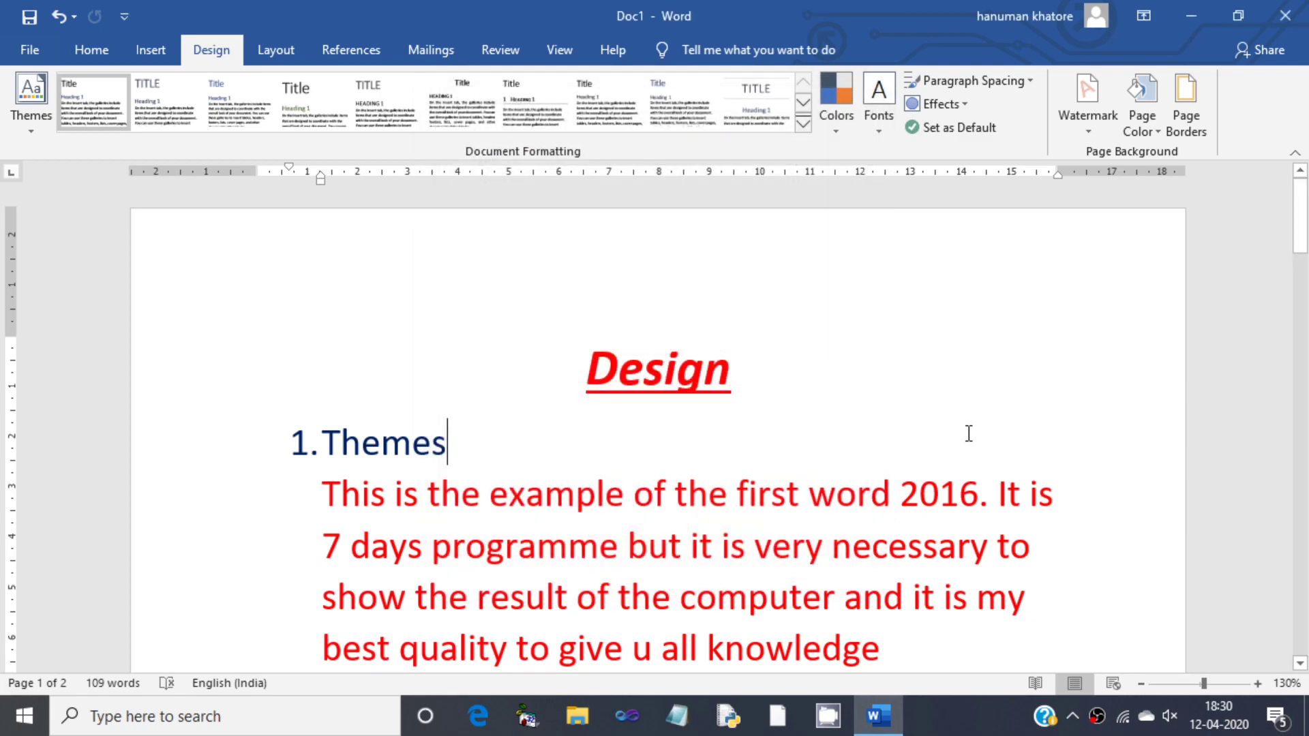
click(958, 105)
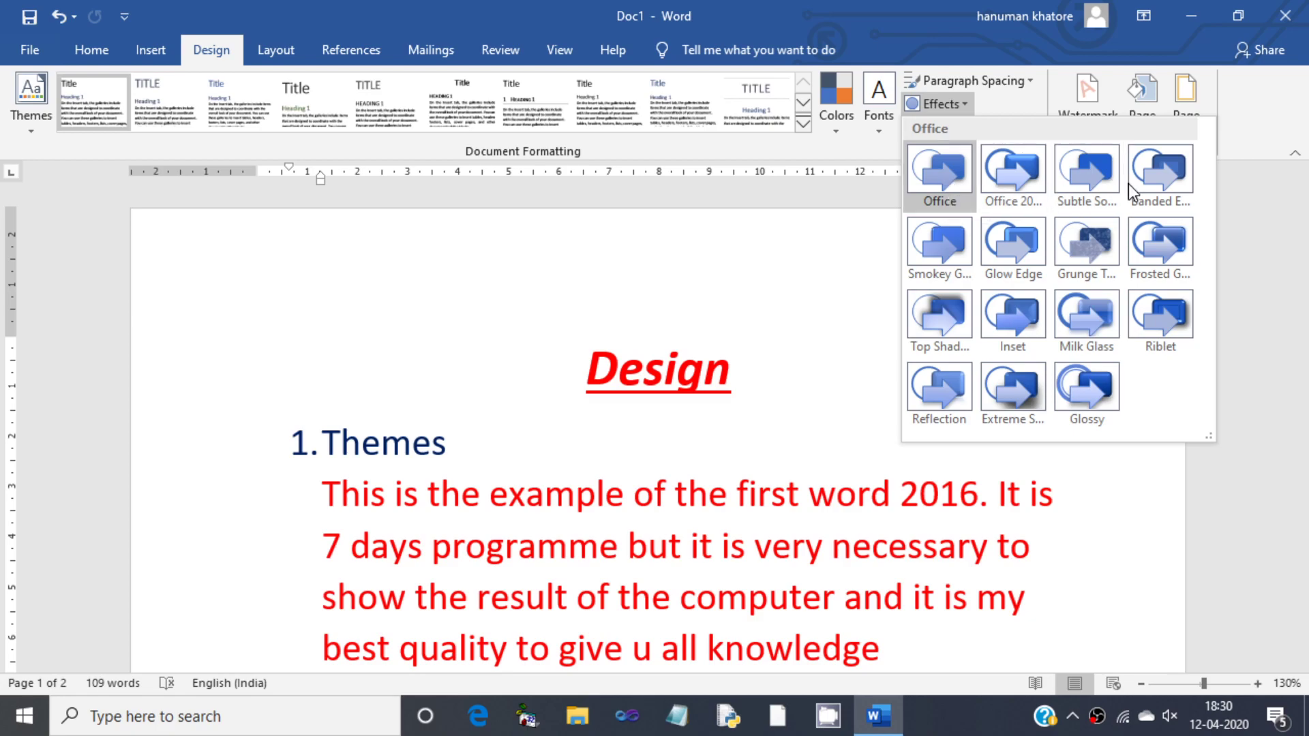
click(862, 240)
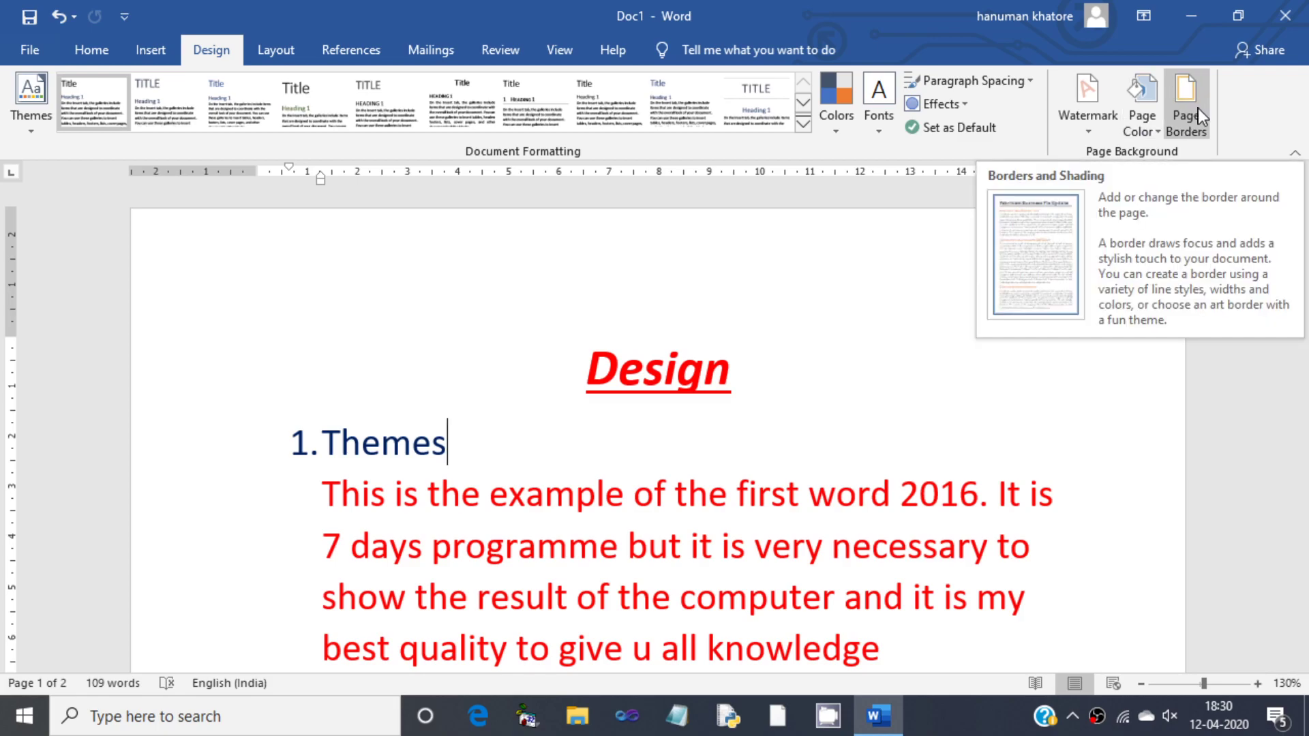
Apply the diagonal CONFIDENTIAL 1 watermark and scroll to check it on the pages.
click(1106, 120)
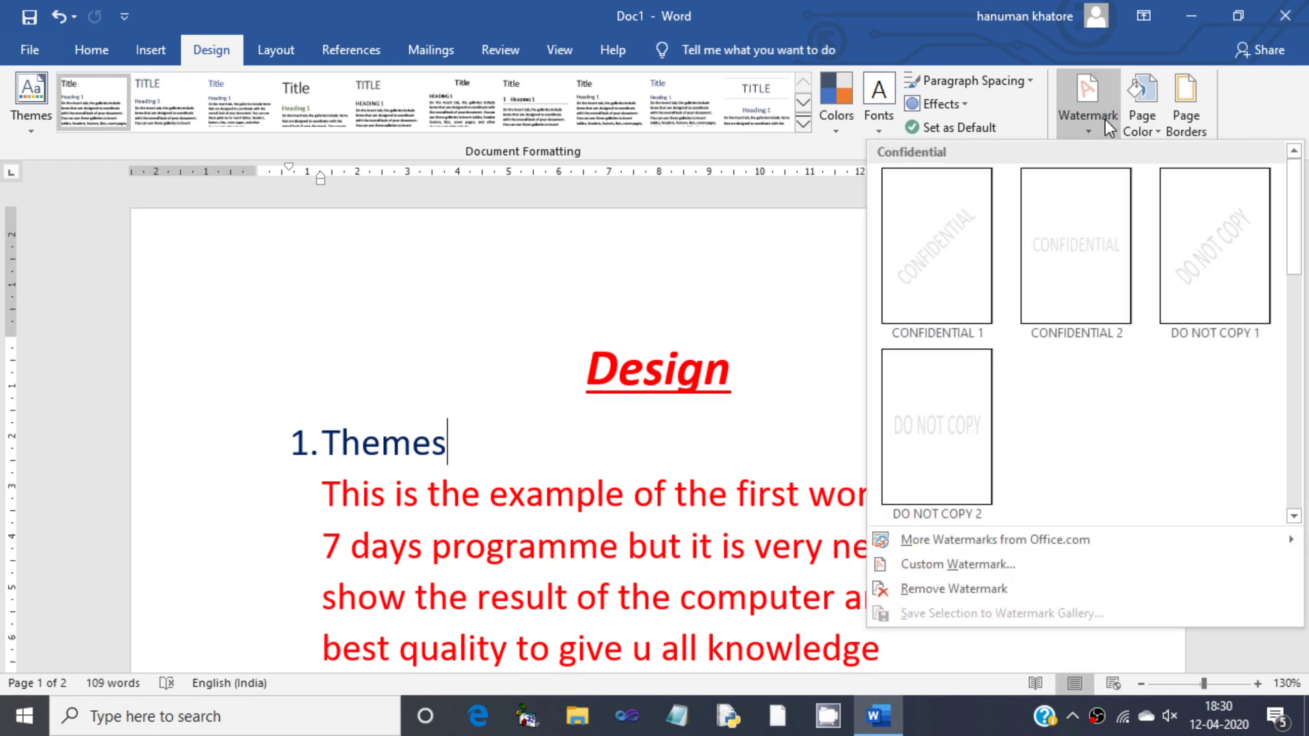
click(939, 258)
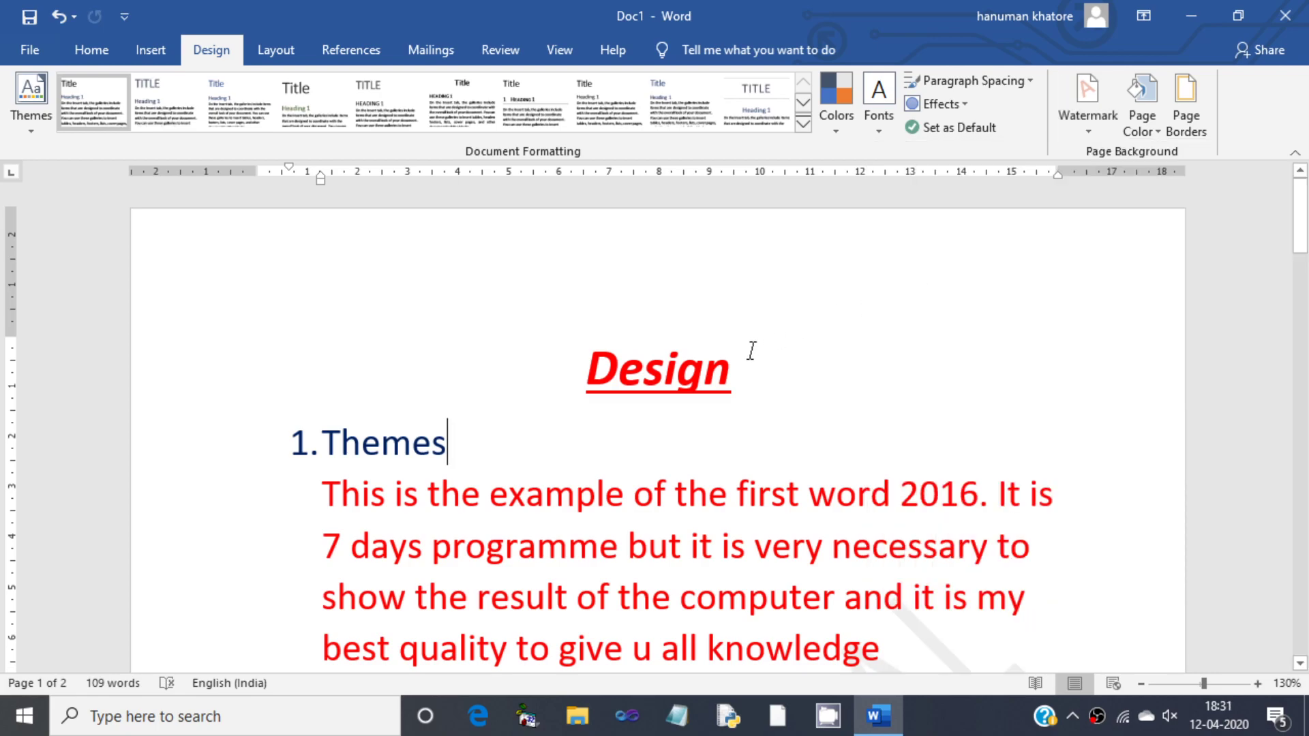
scroll(753, 351, down, 3)
scroll(752, 351, down, 3)
scroll(752, 354, down, 3)
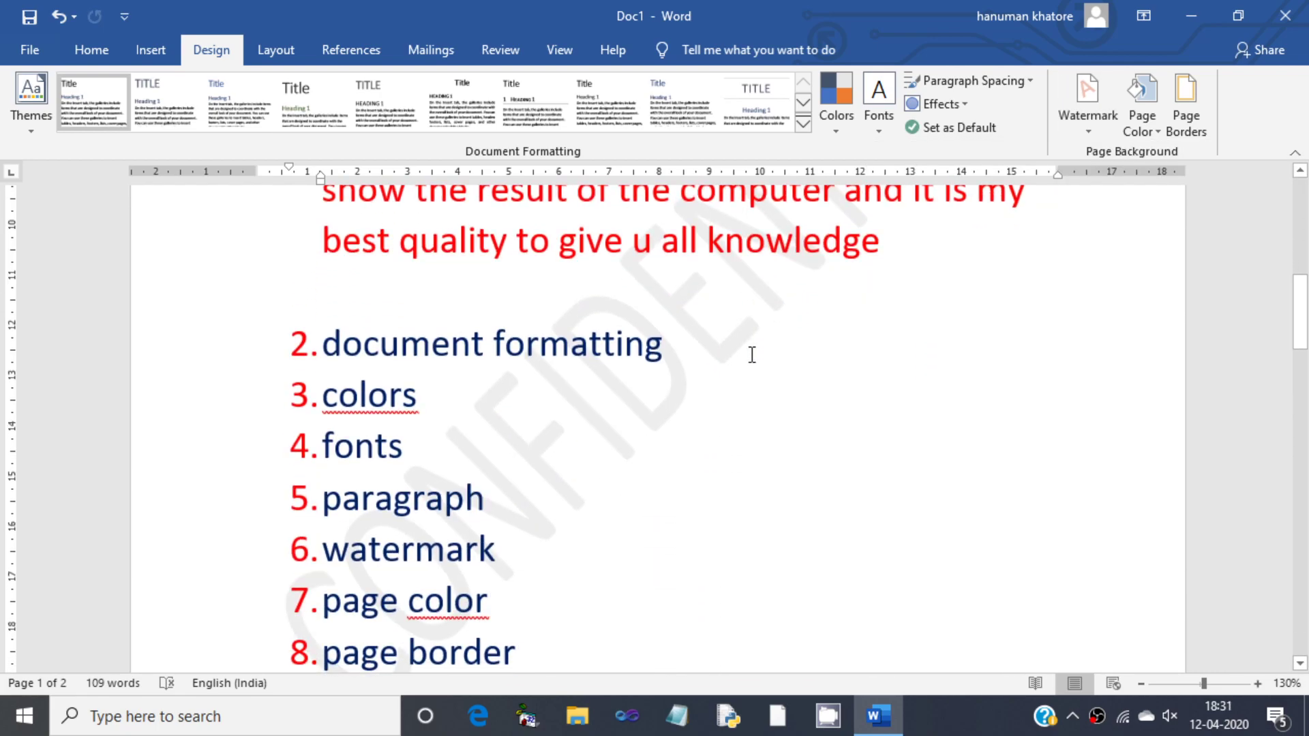
scroll(752, 354, down, 3)
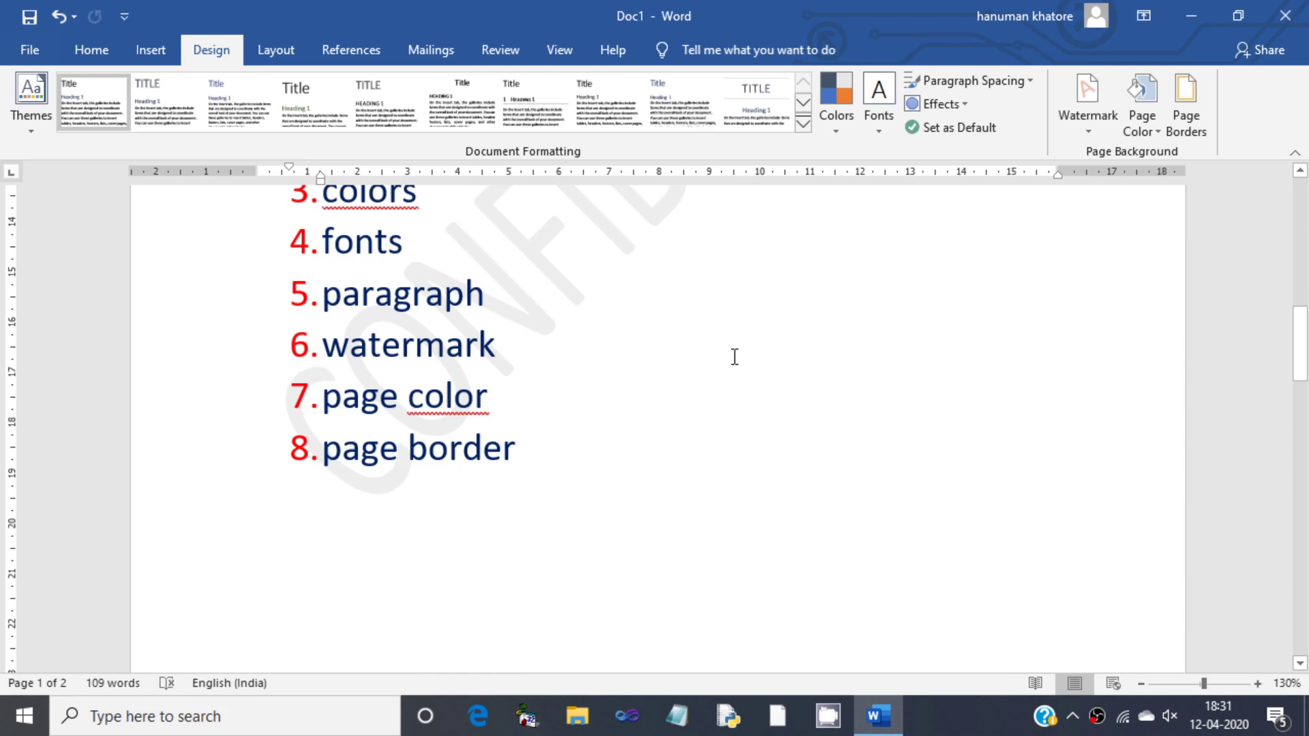
scroll(733, 357, down, 1)
scroll(736, 362, down, 5)
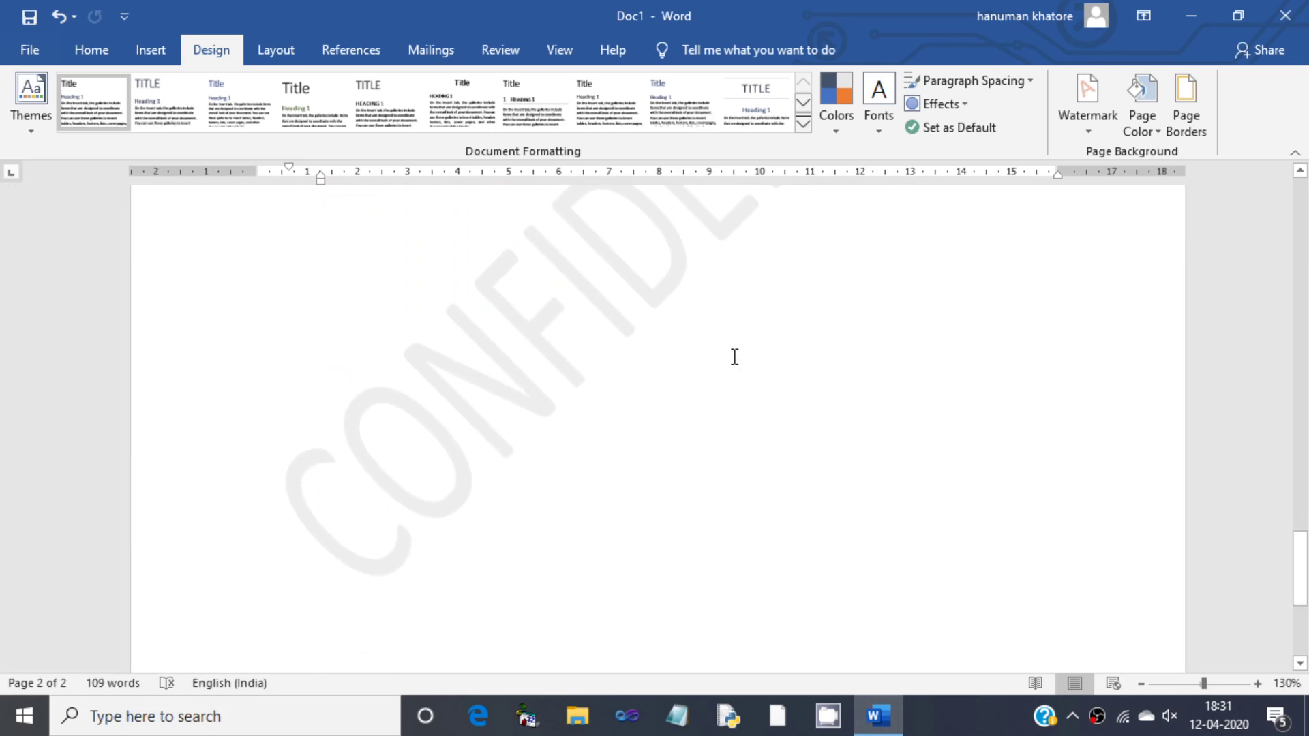
Open the Custom Watermark settings and close them without changes.
click(1094, 137)
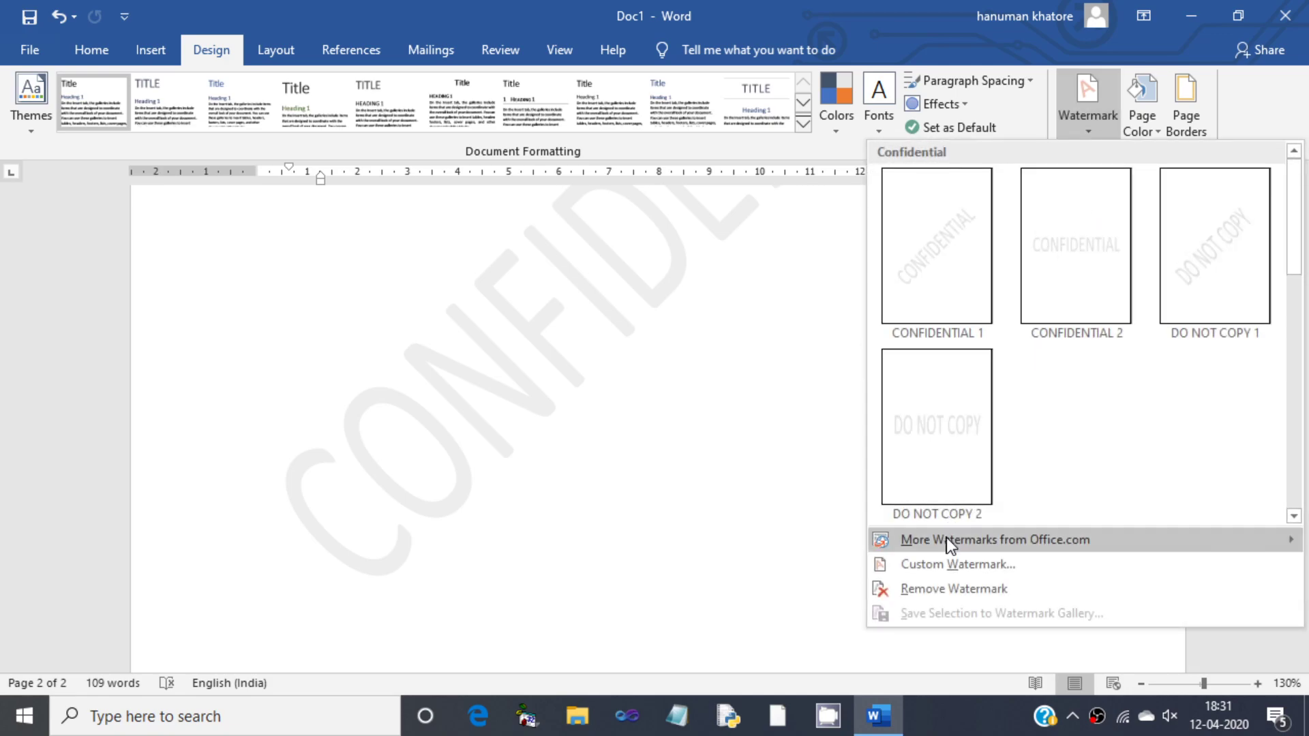
click(947, 565)
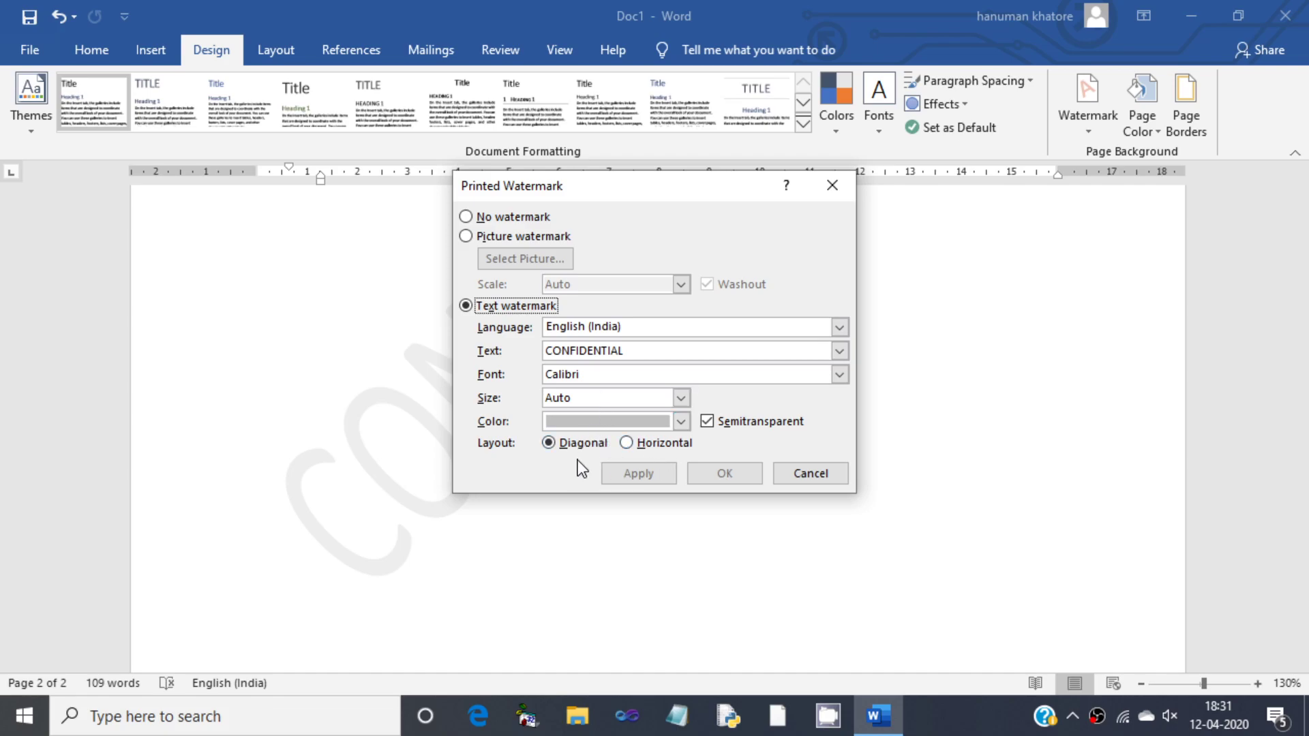
click(815, 471)
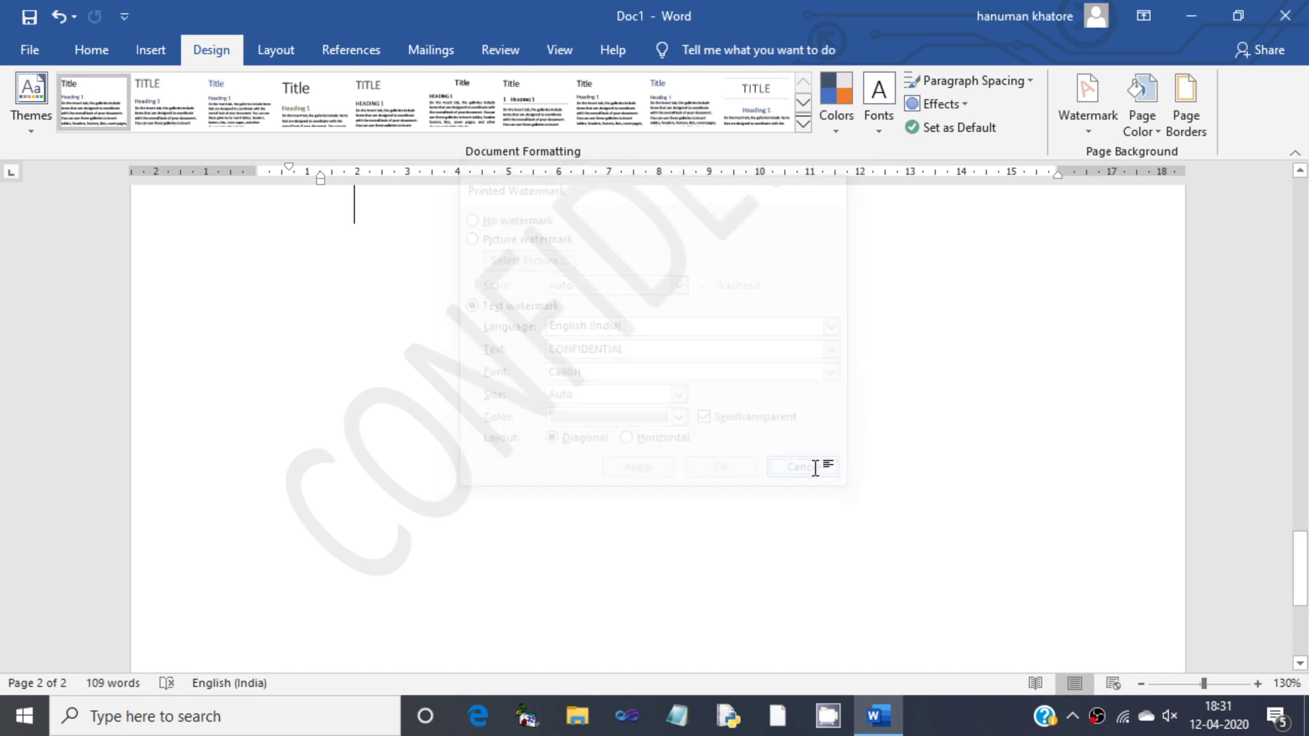
click(1152, 130)
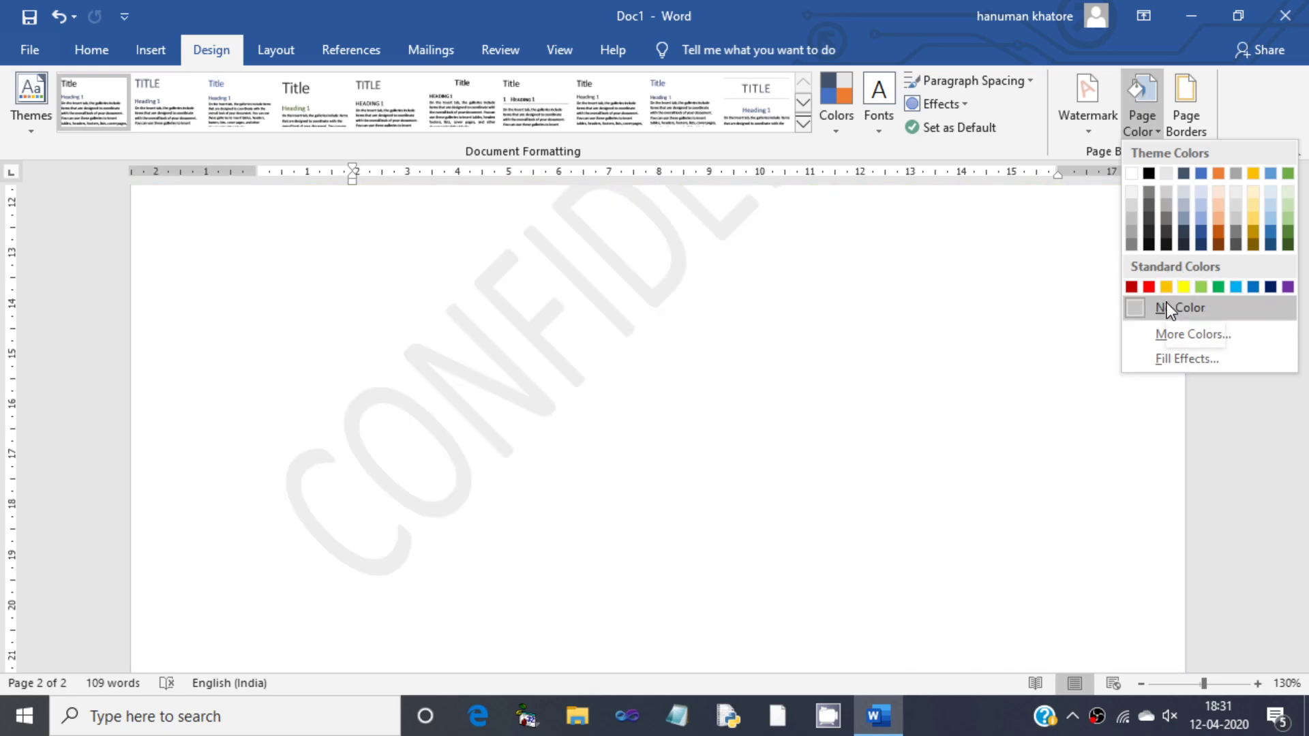
Leave no page colour and apply a Box page border using the red apple art.
click(1169, 311)
click(1189, 137)
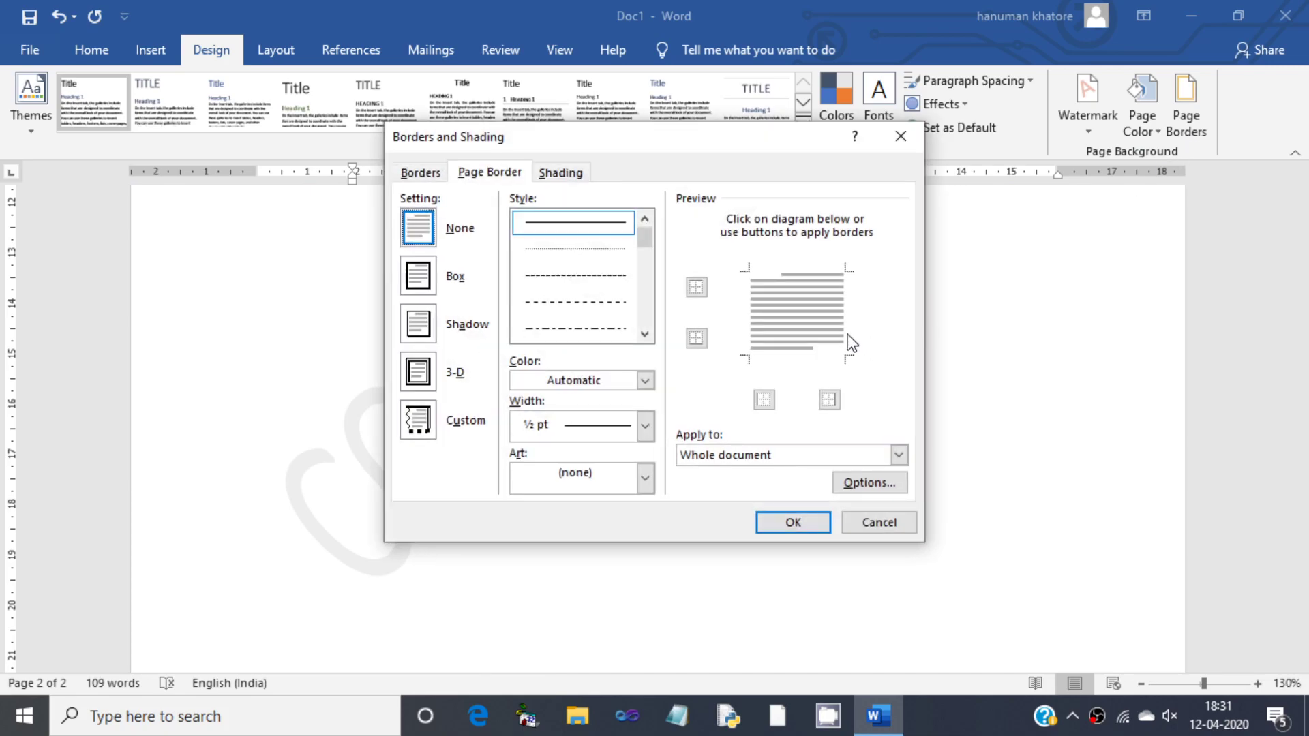
click(423, 277)
click(422, 327)
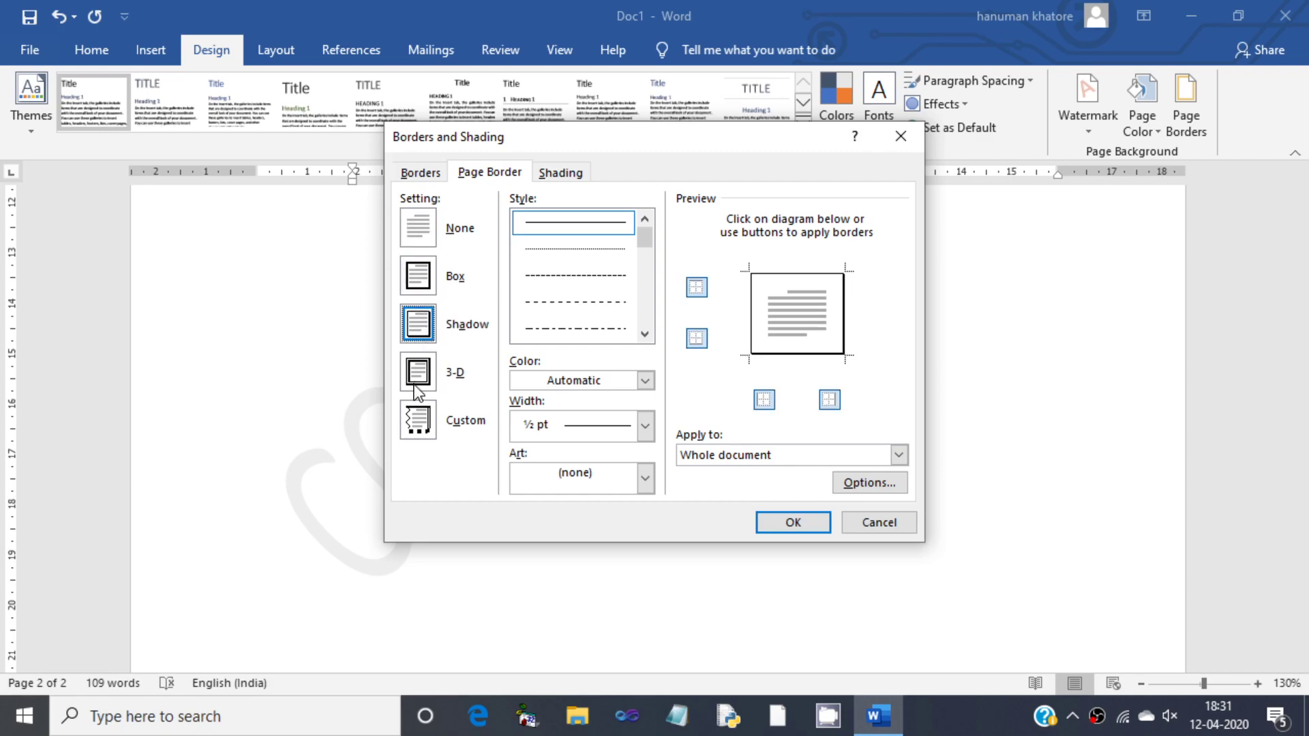
click(427, 279)
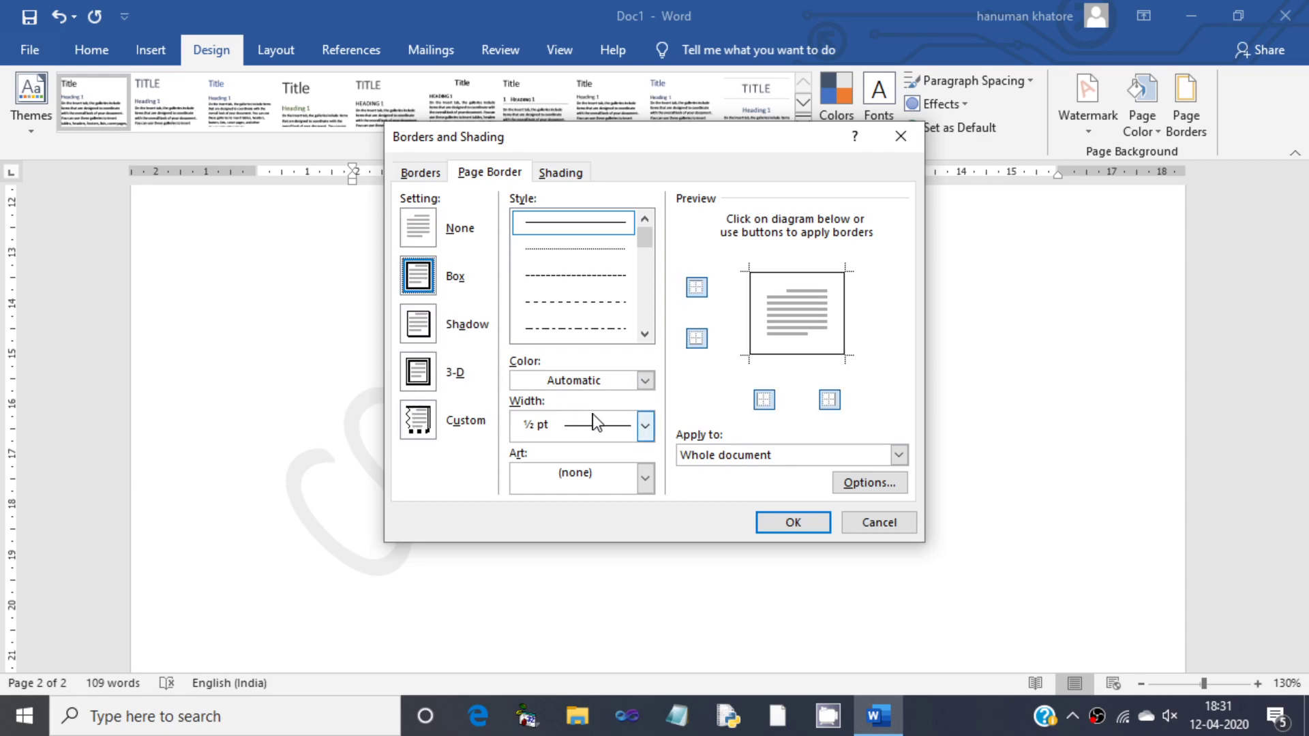
click(645, 485)
click(616, 528)
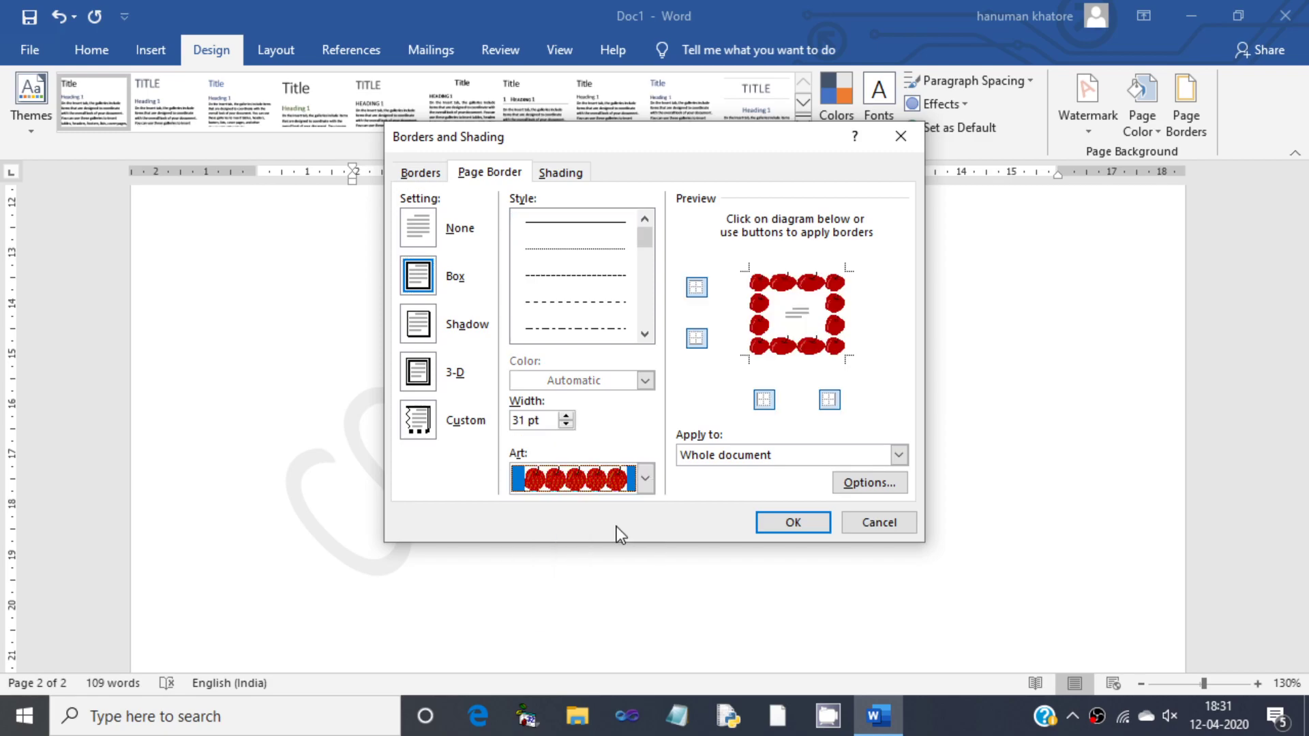
click(780, 525)
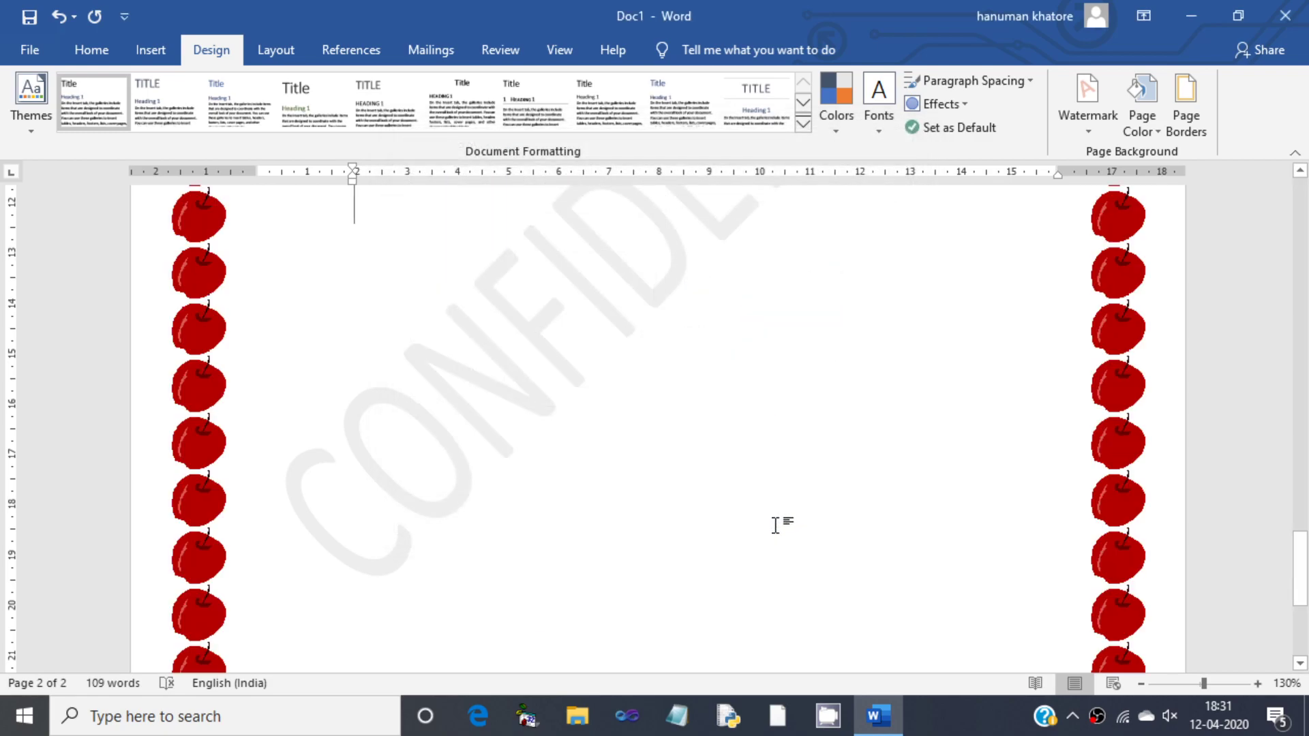
Undo the apple page border with Ctrl+Z and scroll to review the pages.
key(ctrl+z)
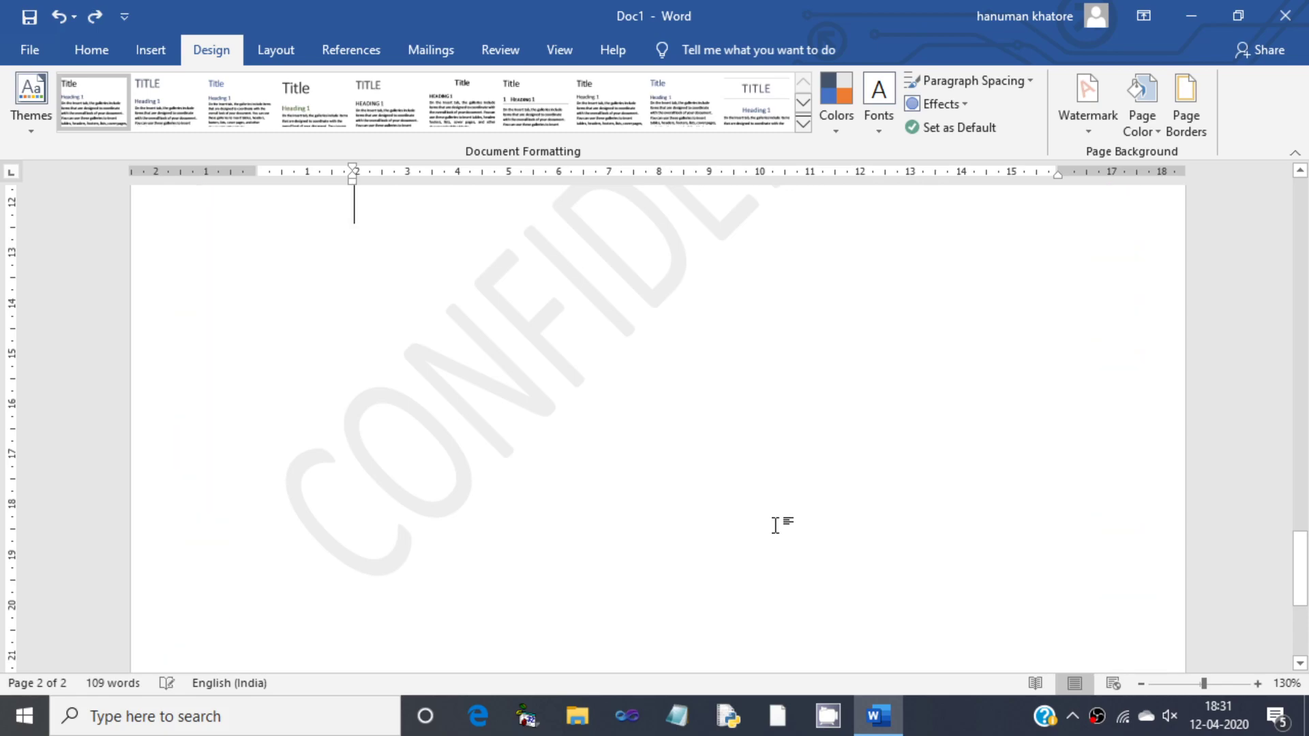
scroll(775, 478, up, 5)
scroll(774, 470, up, 5)
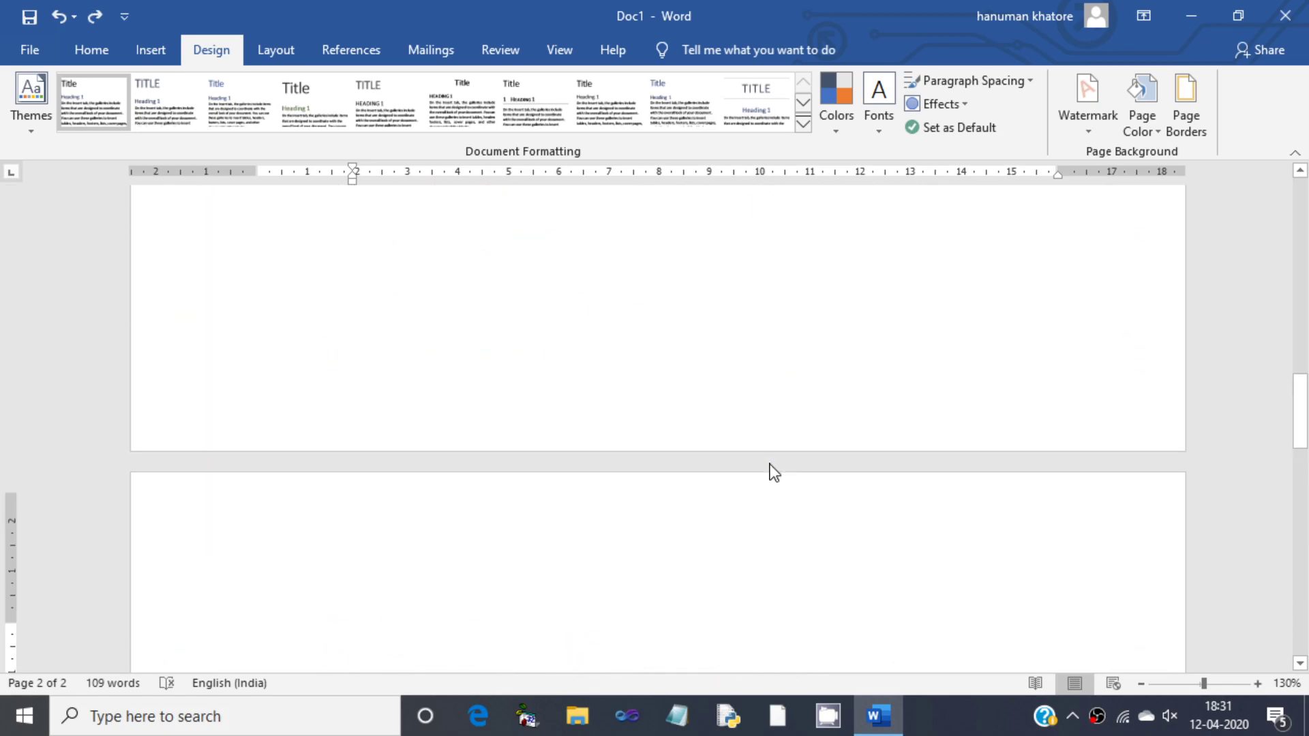
scroll(293, 313, up, 5)
scroll(295, 311, up, 3)
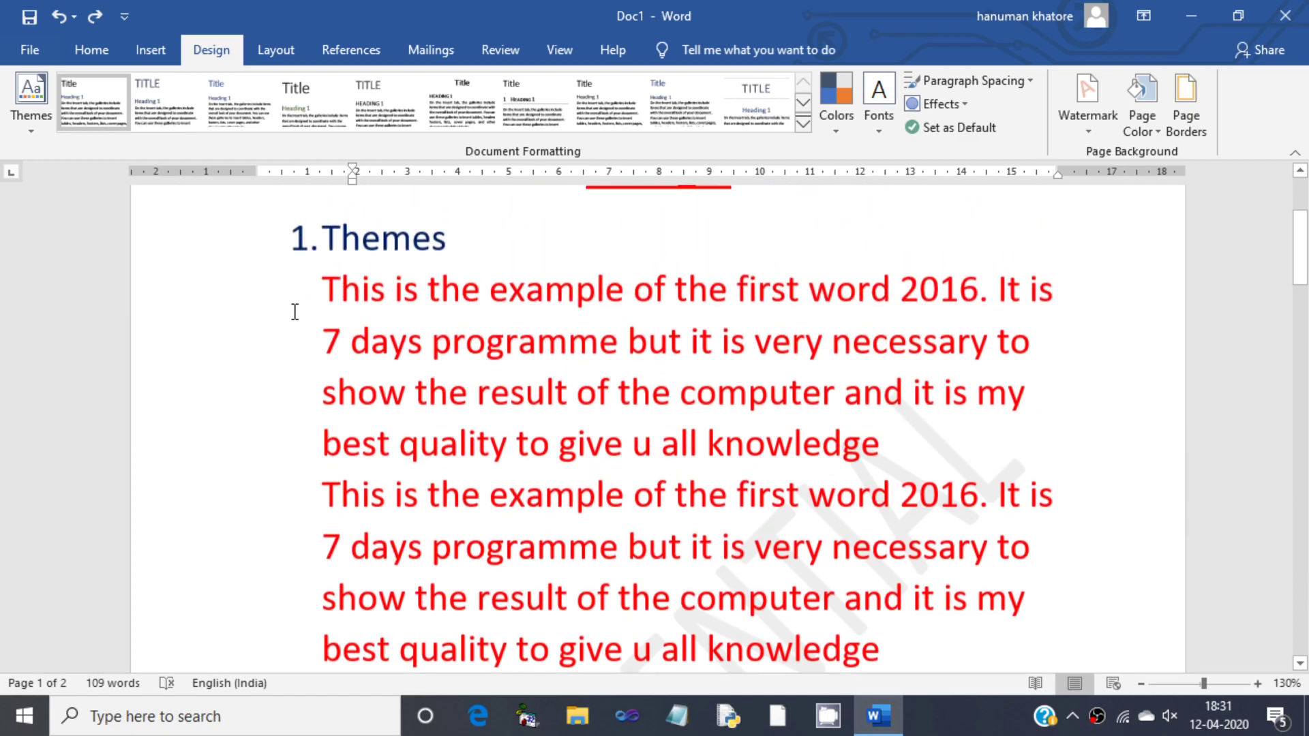
scroll(293, 313, up, 3)
scroll(452, 324, down, 5)
scroll(455, 323, down, 5)
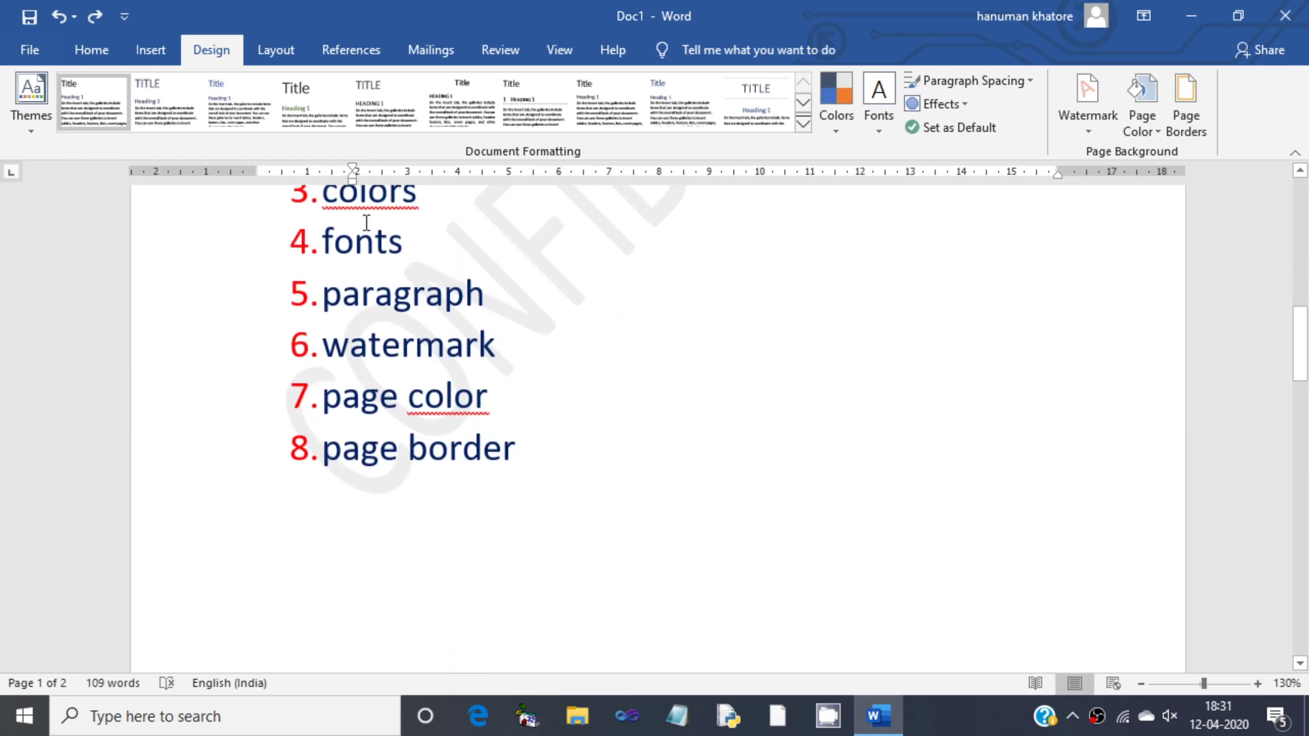
On the Layout tab, scroll to the page-2 Layout list and show the Margins presets.
click(276, 54)
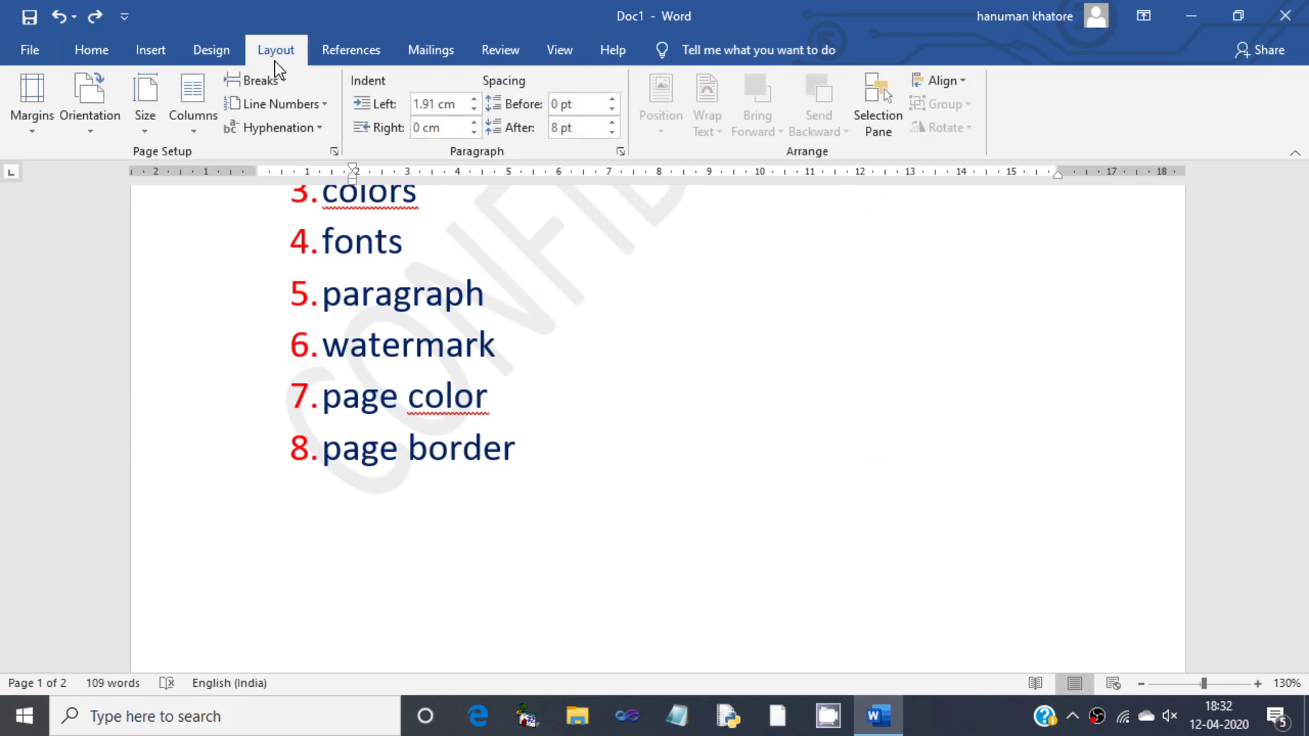
scroll(341, 307, down, 5)
scroll(342, 313, down, 2)
scroll(375, 368, down, 3)
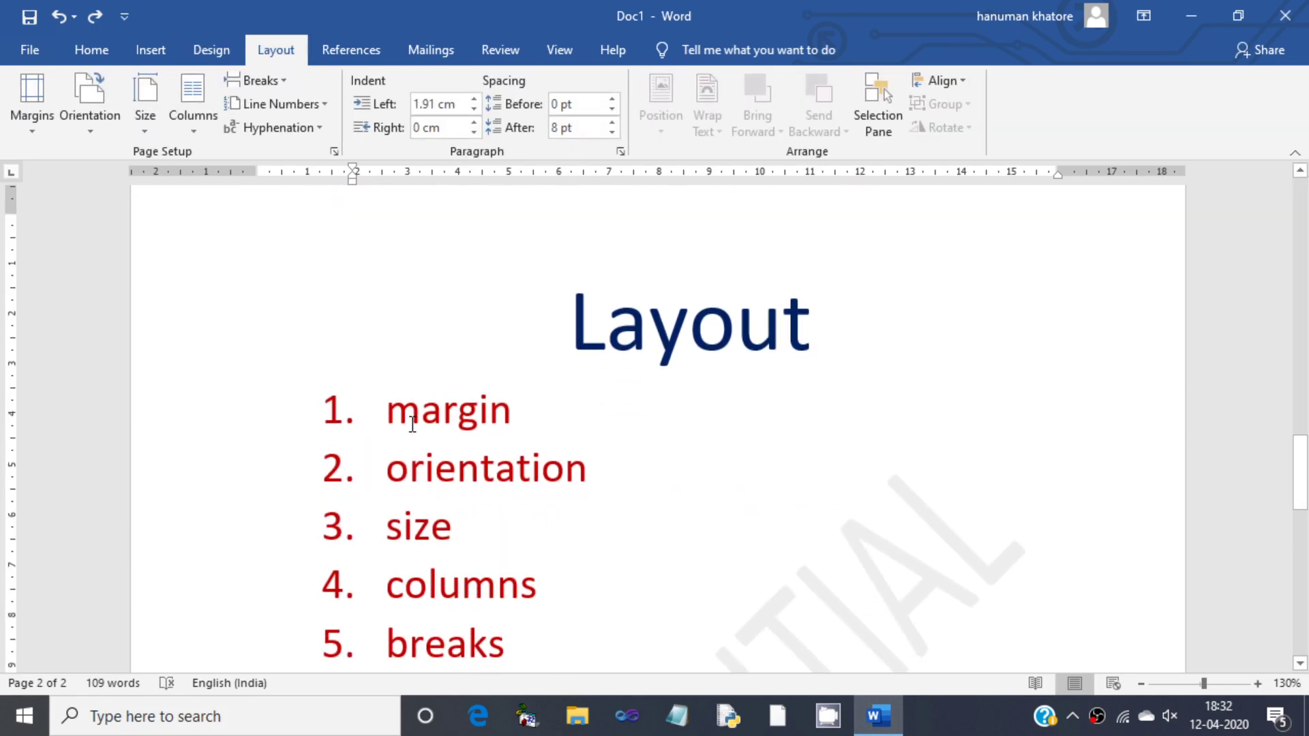
click(31, 125)
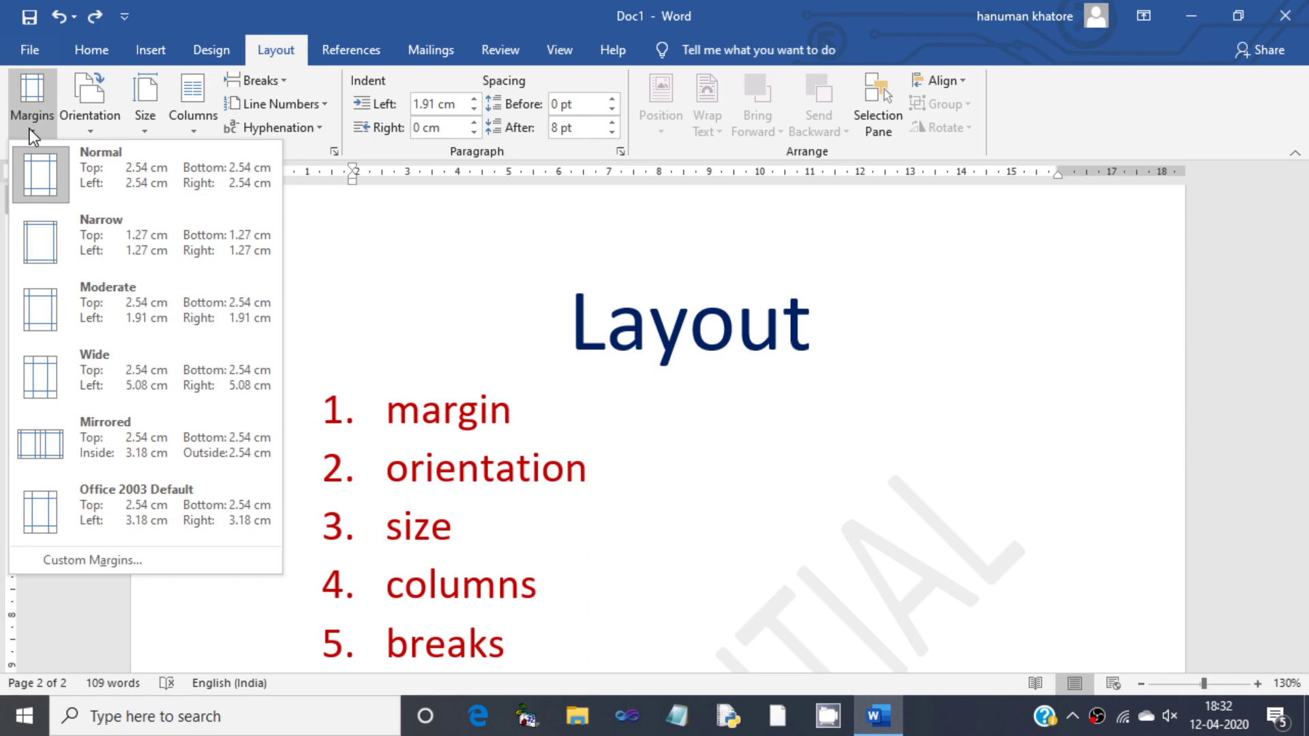
In Custom Margins, keep the gutter position Left and raise the gutter to 1.5 cm.
click(94, 562)
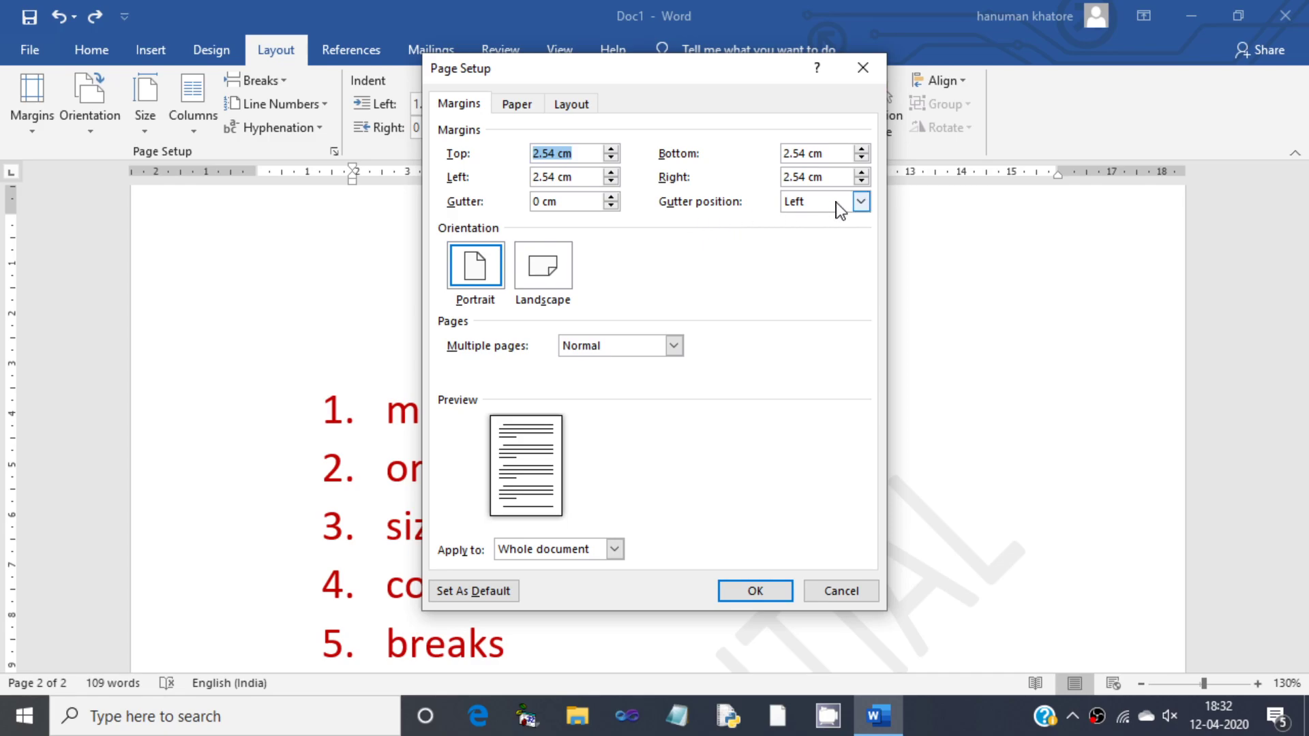
click(861, 202)
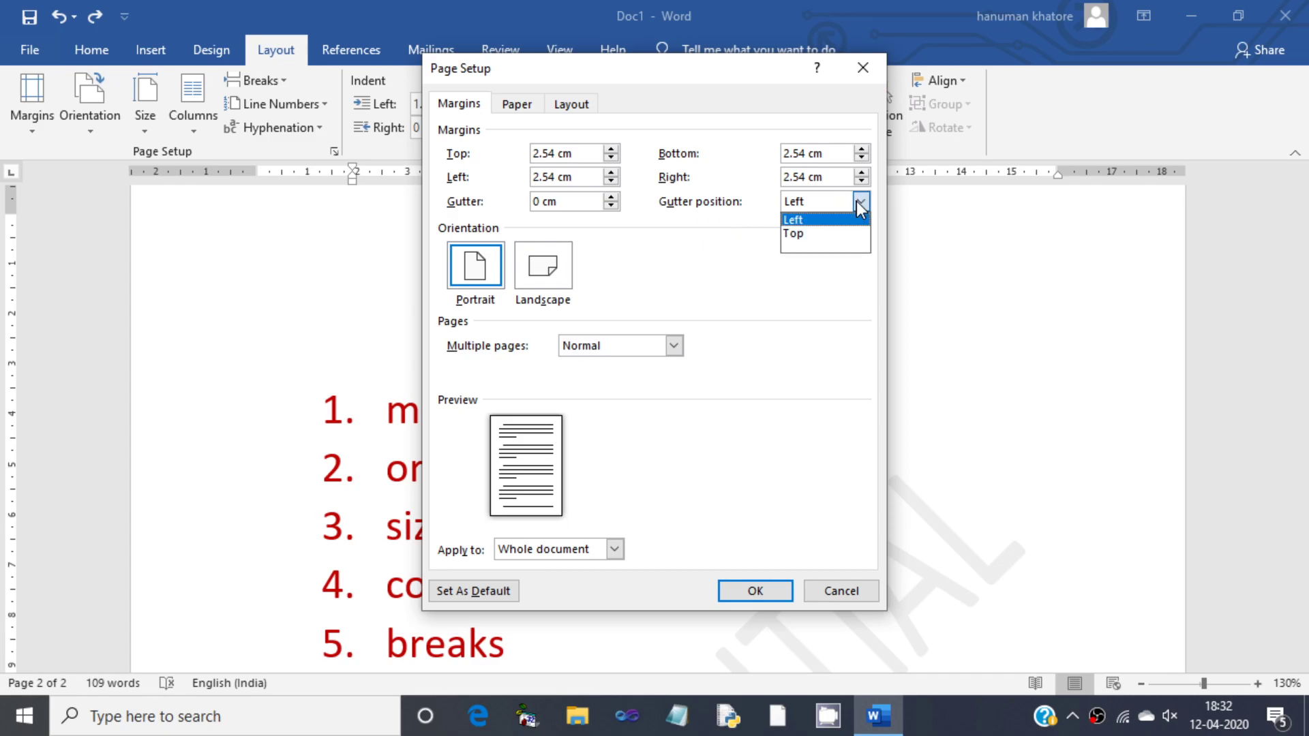
click(860, 202)
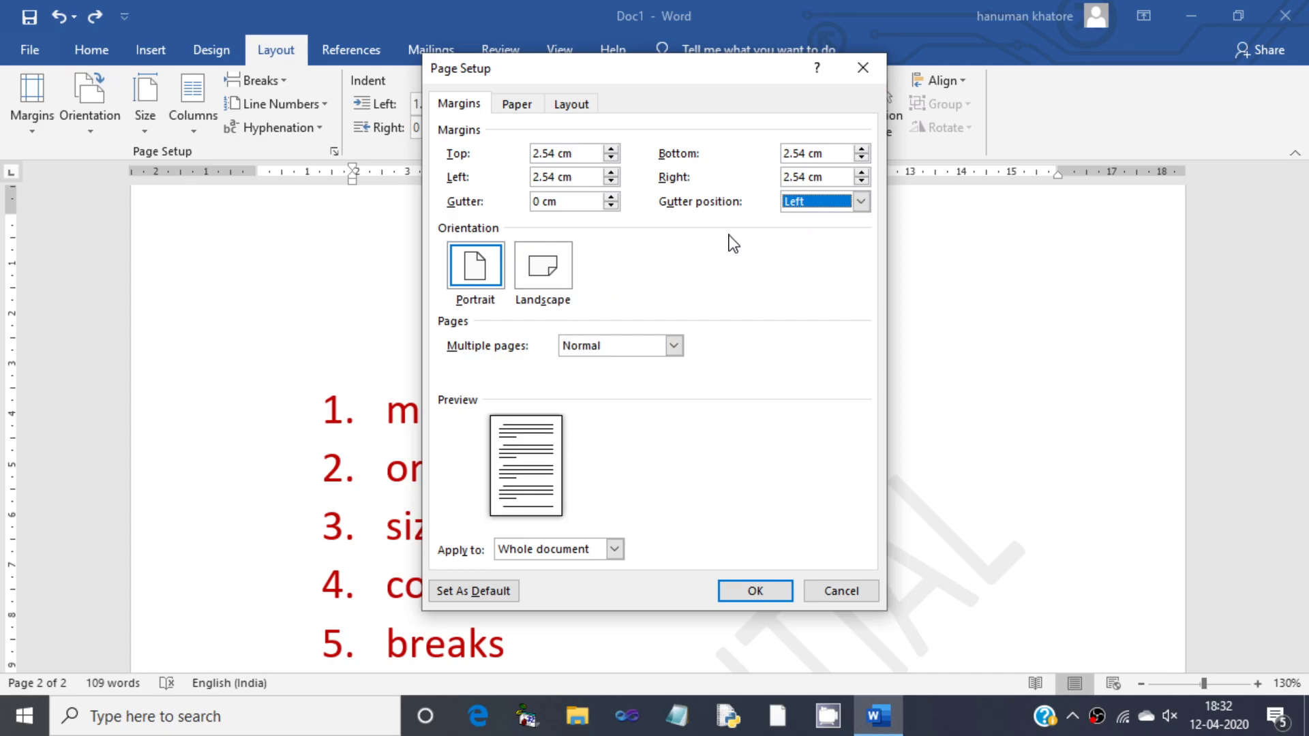
click(611, 197)
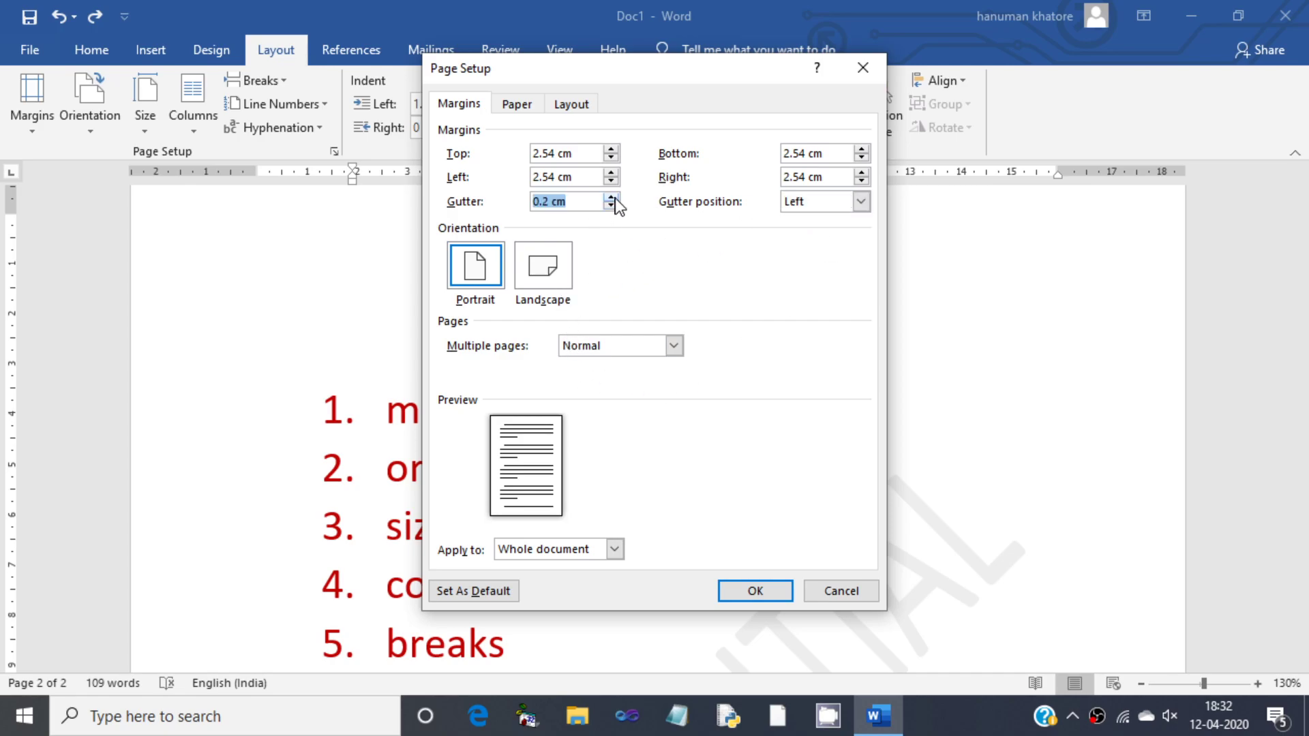
click(612, 197)
click(612, 197)
click(612, 197)
click(612, 197)
click(612, 198)
click(612, 197)
click(612, 197)
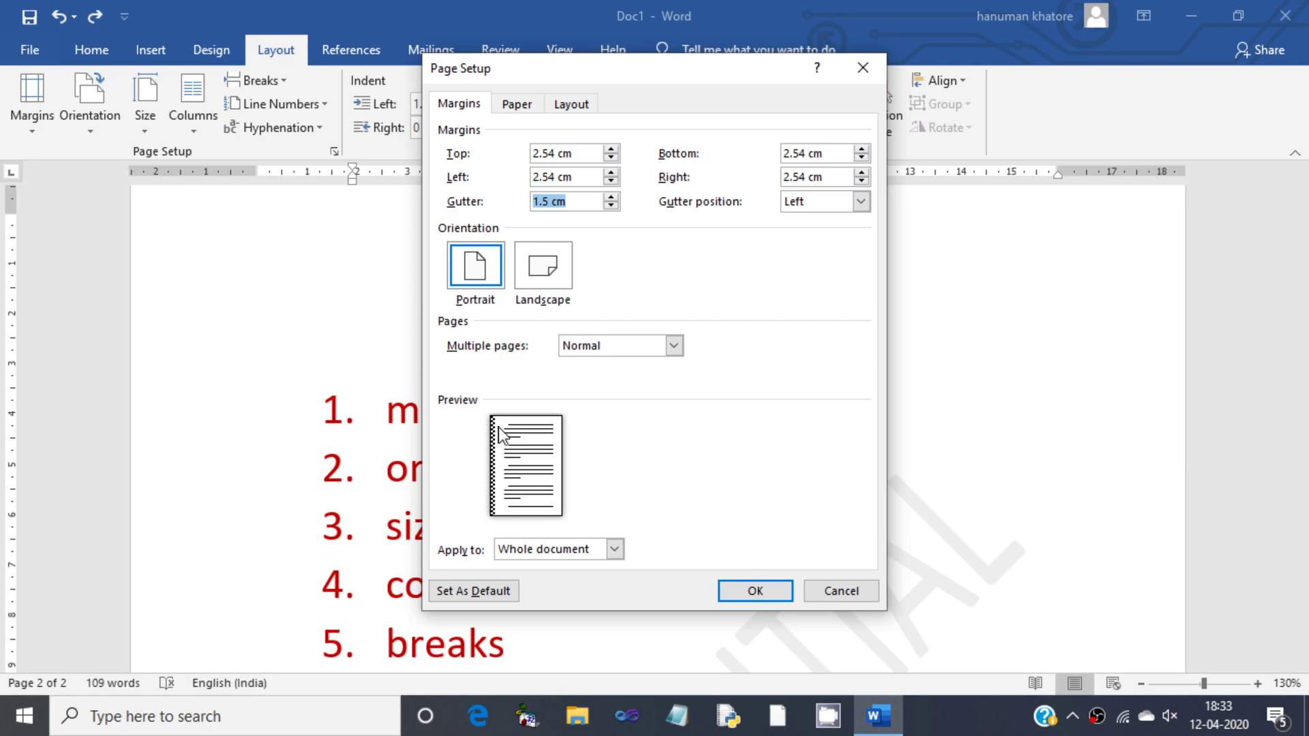
Set the orientation to Landscape and apply the Page Setup changes.
click(544, 266)
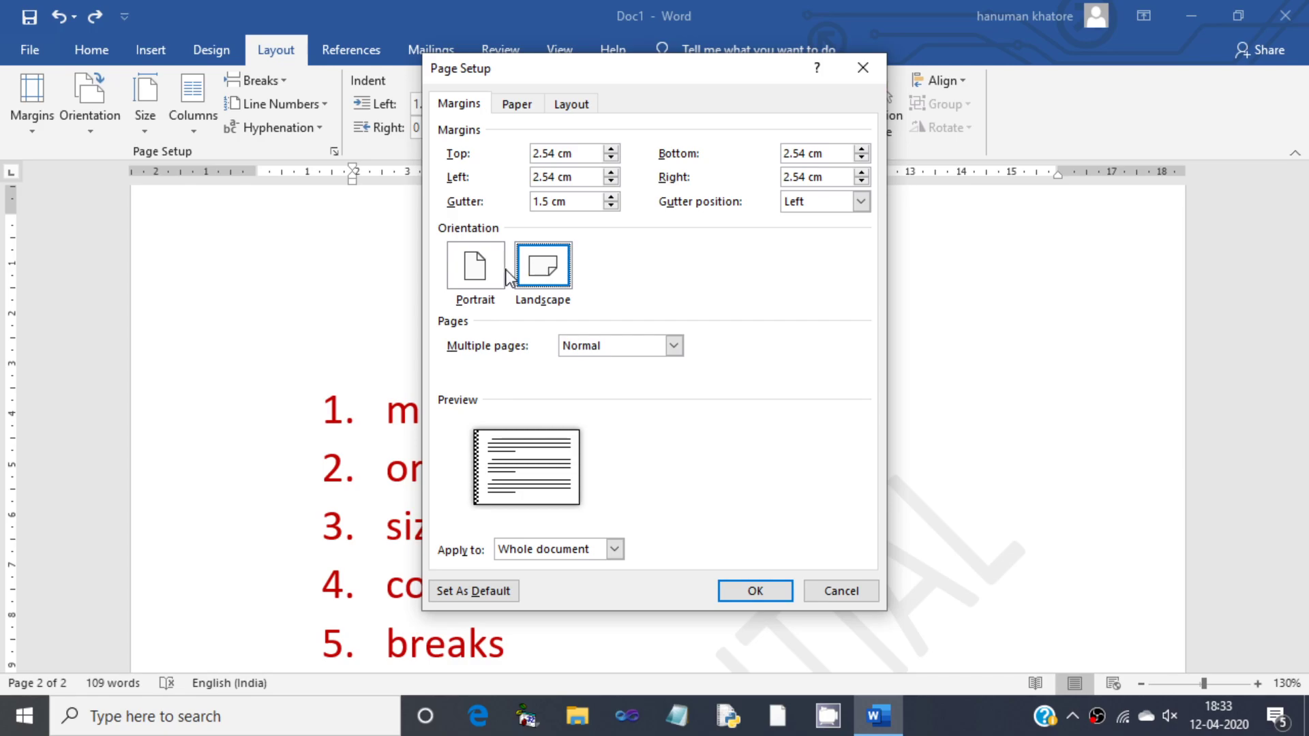
click(502, 272)
click(571, 268)
key(Return)
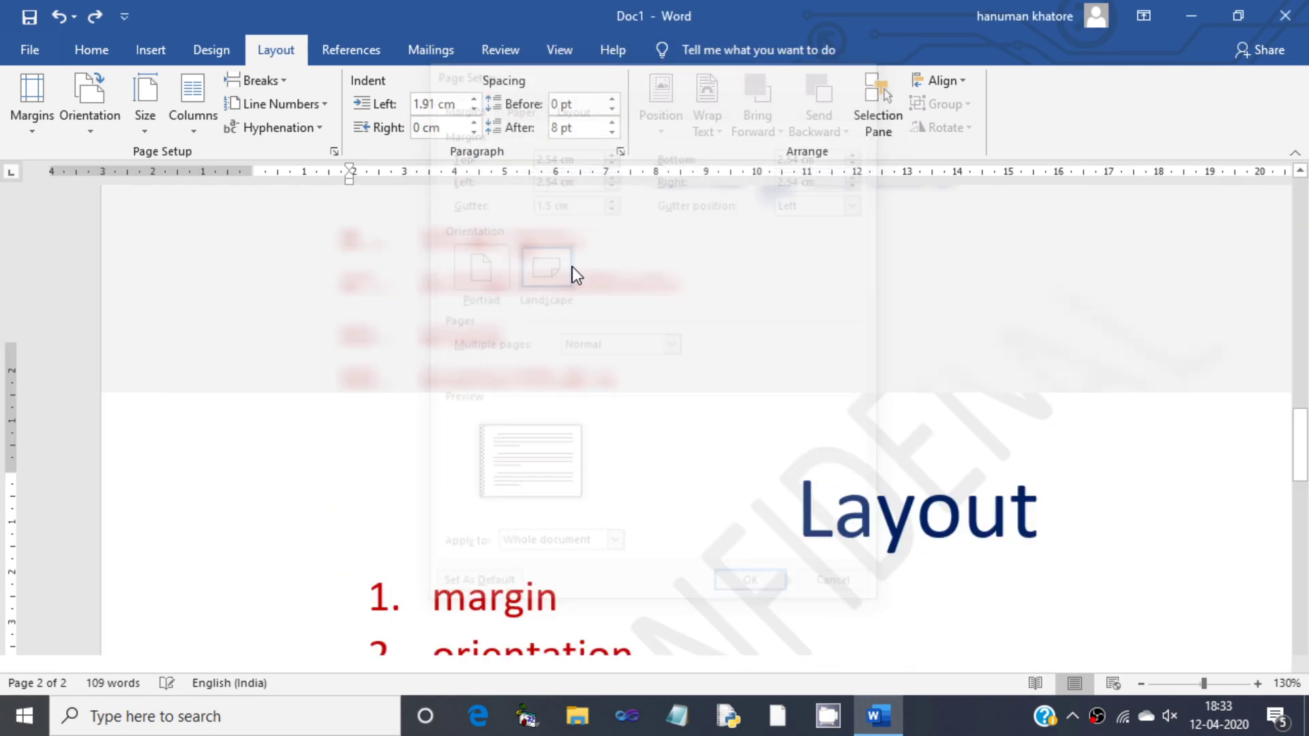
Undo the landscape and gutter change, then browse the Margins and Orientation presets.
scroll(571, 275, up, 5)
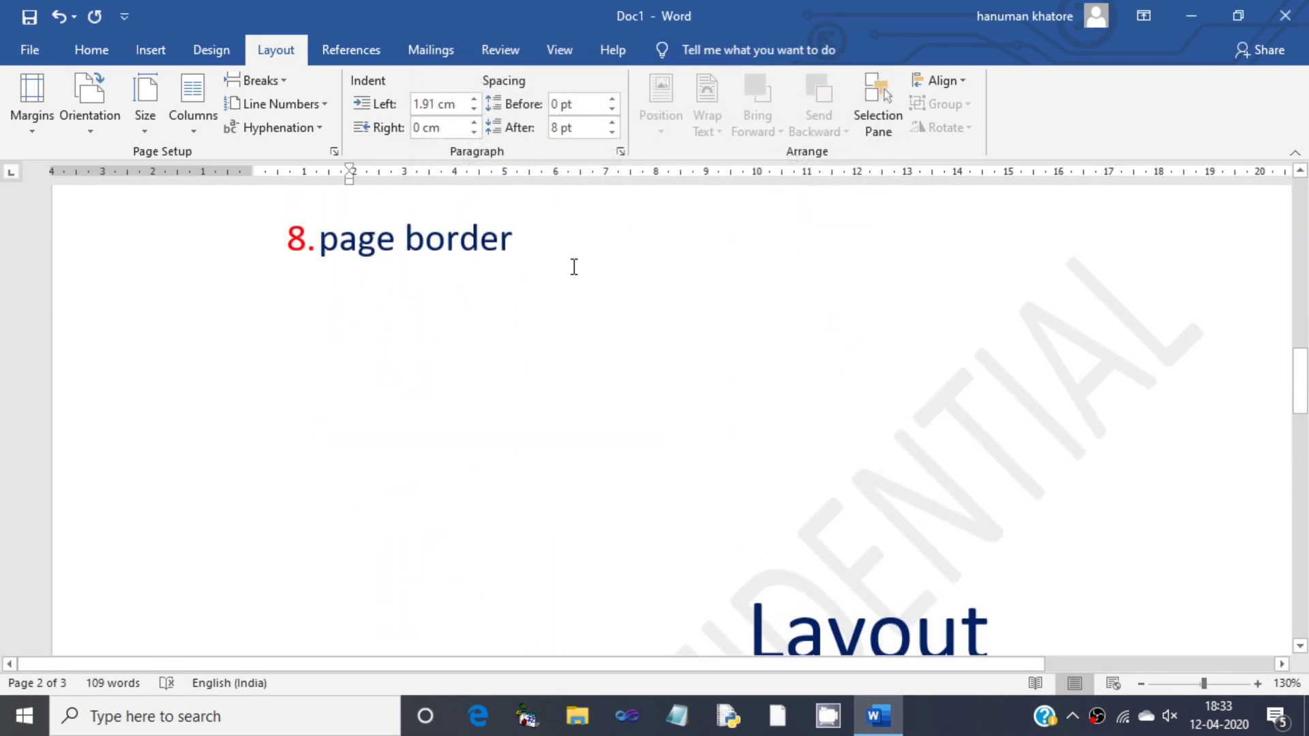
scroll(566, 278, down, 5)
scroll(566, 277, down, 2)
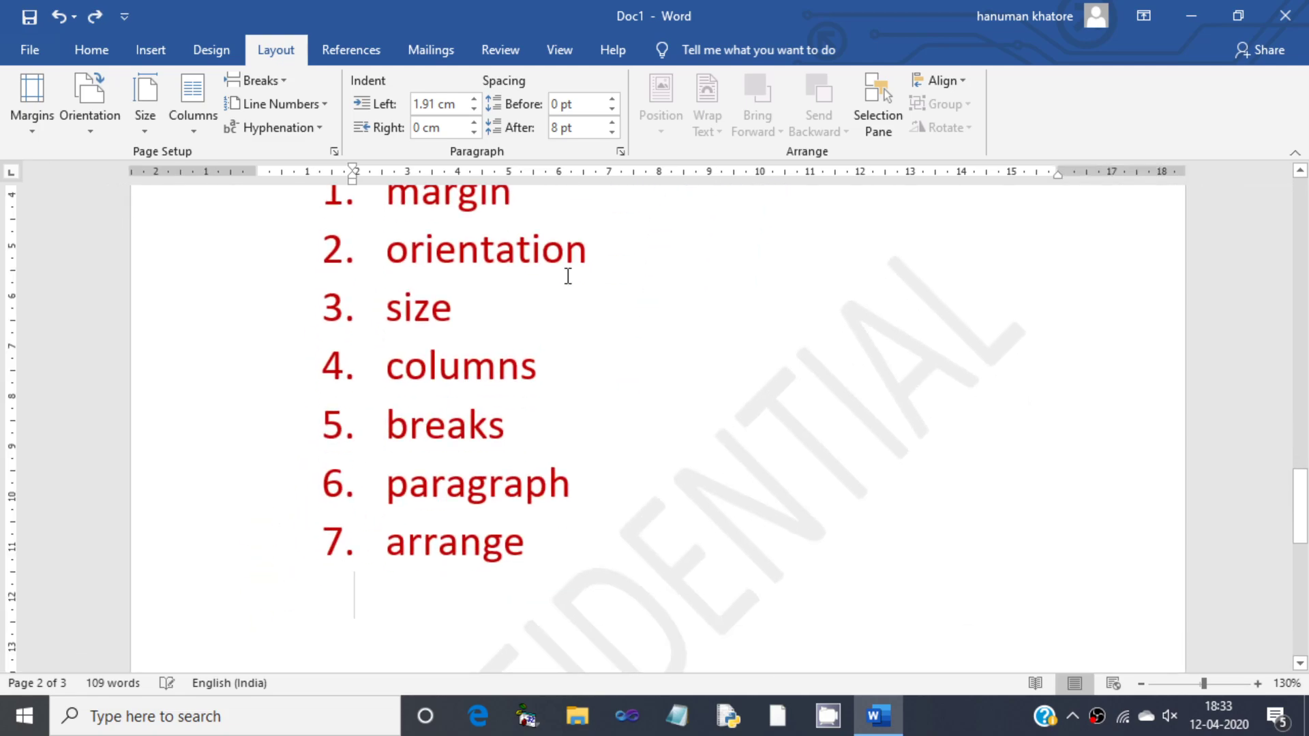
key(ctrl+z)
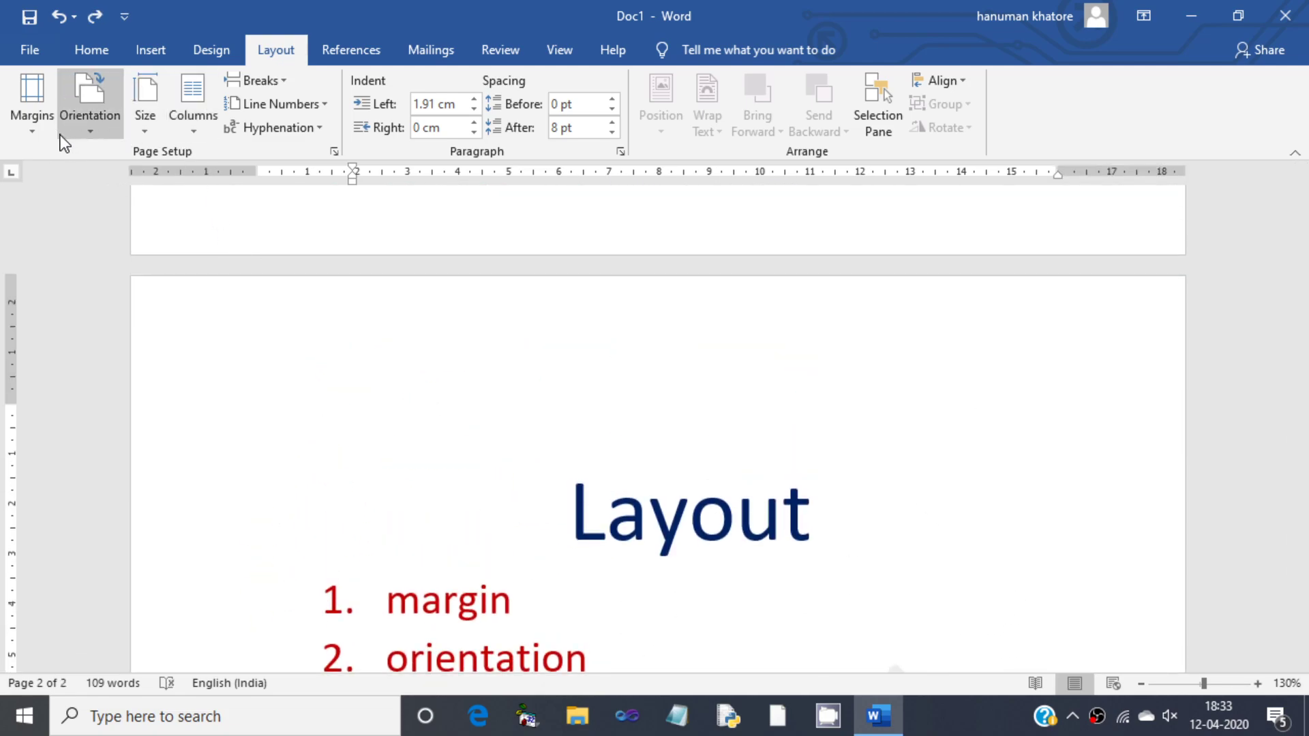
click(44, 136)
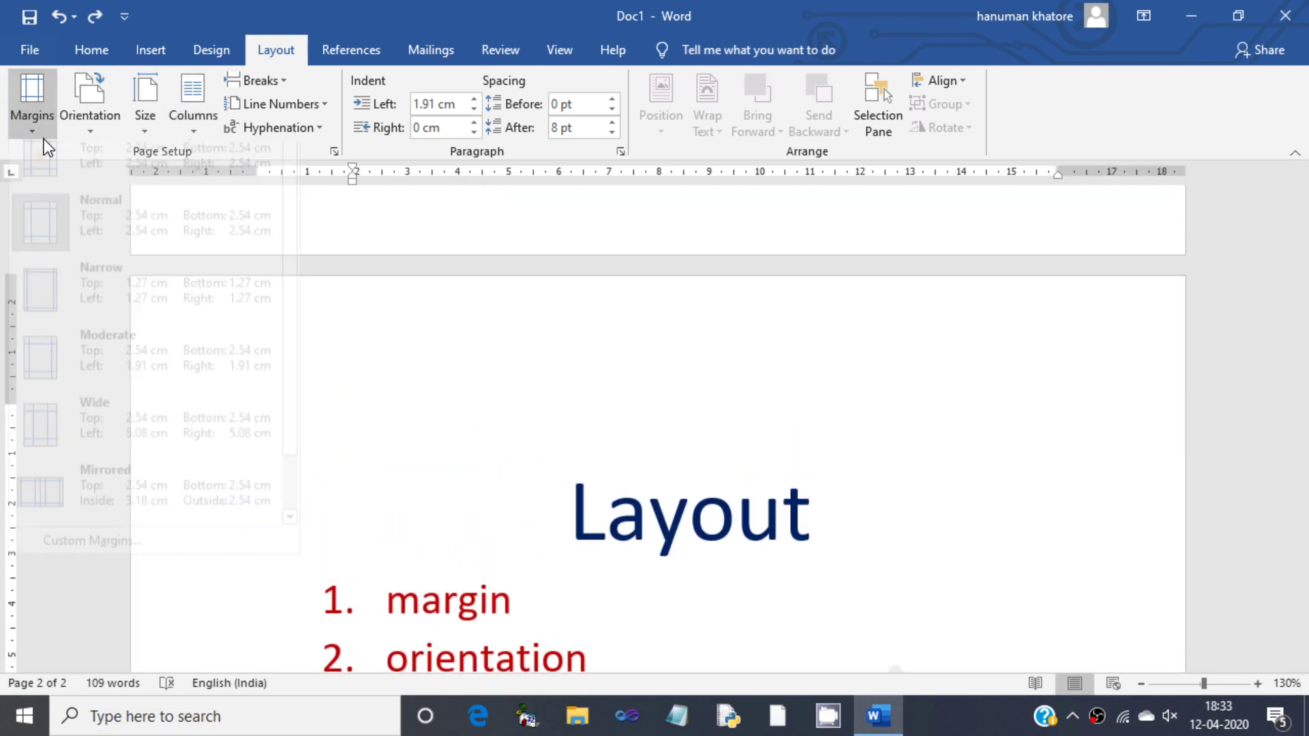
click(89, 134)
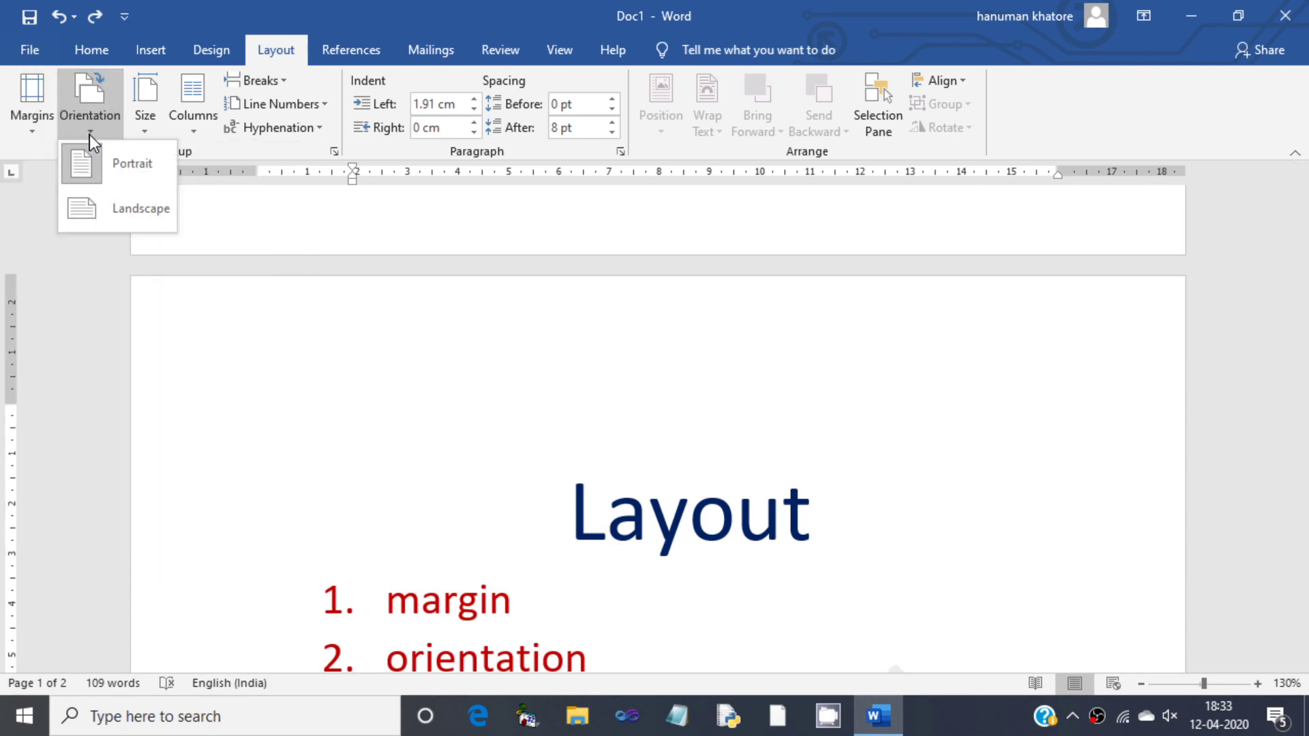
click(41, 130)
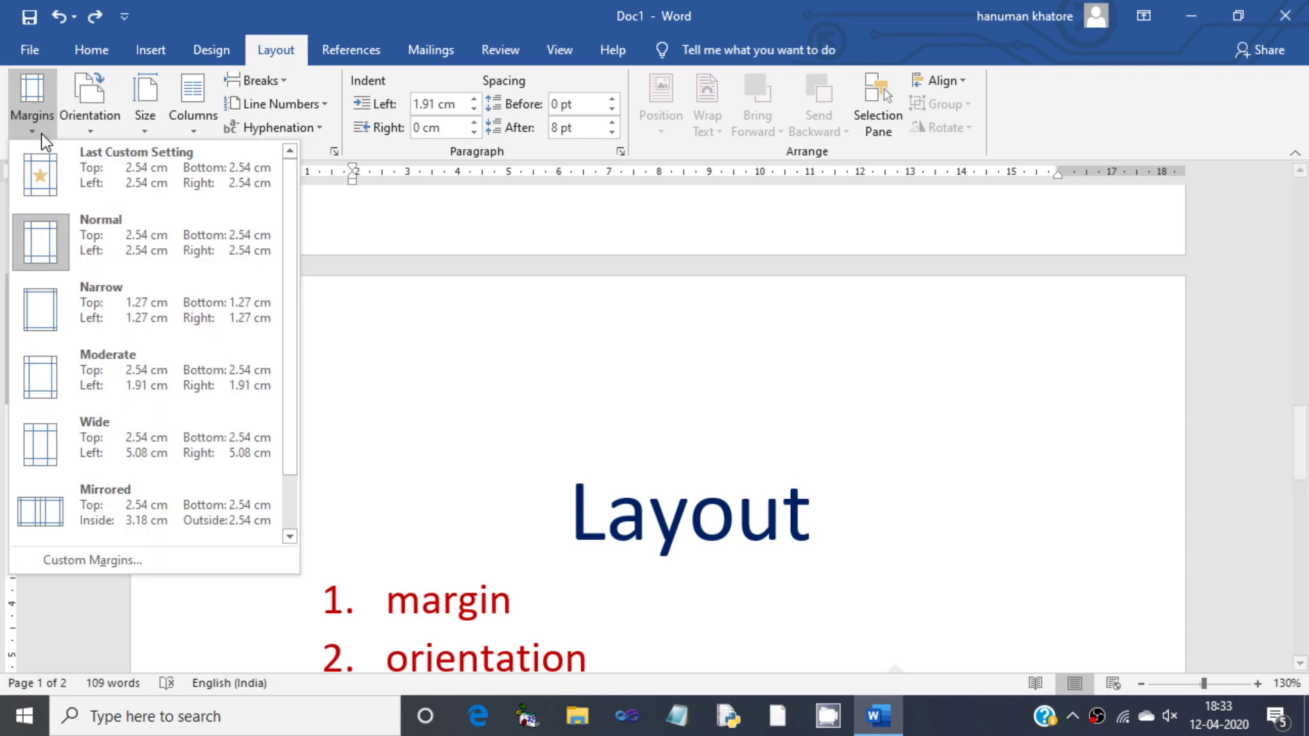
In Page Setup, keep A4 on the Paper tab and view the Layout tab settings.
click(77, 561)
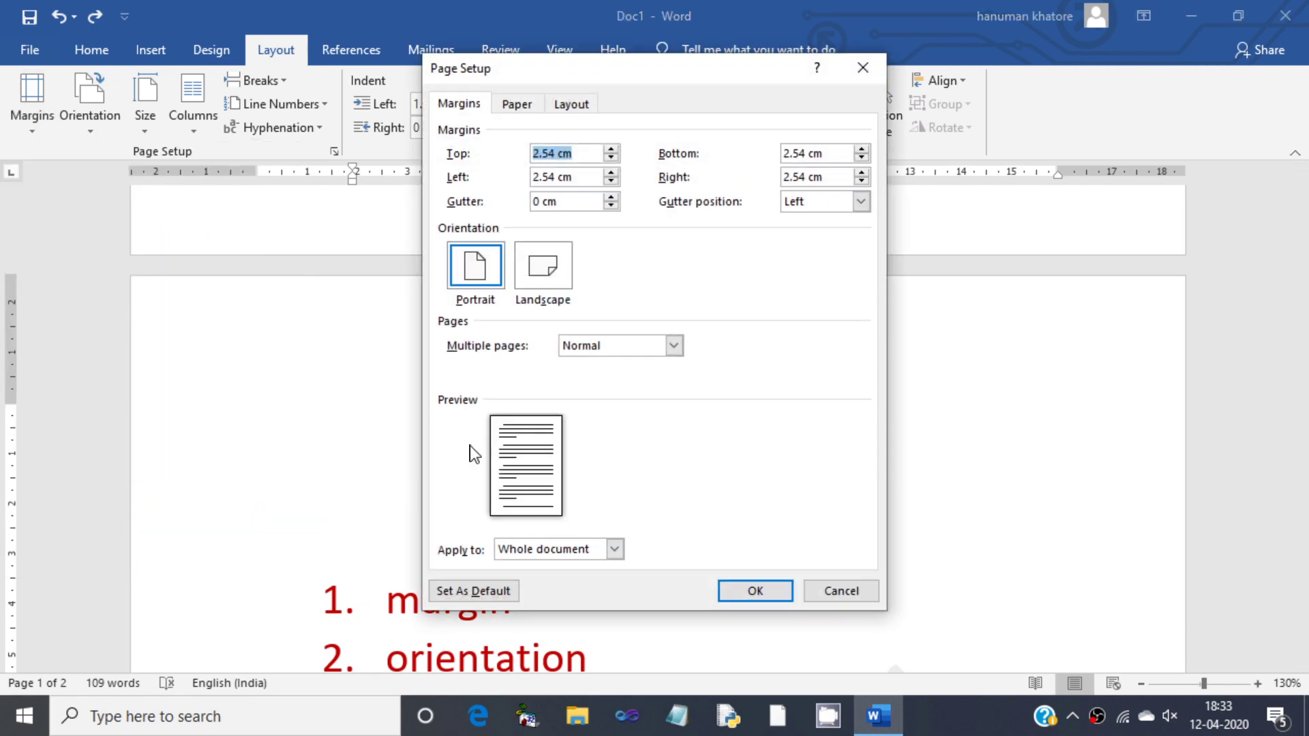
click(497, 105)
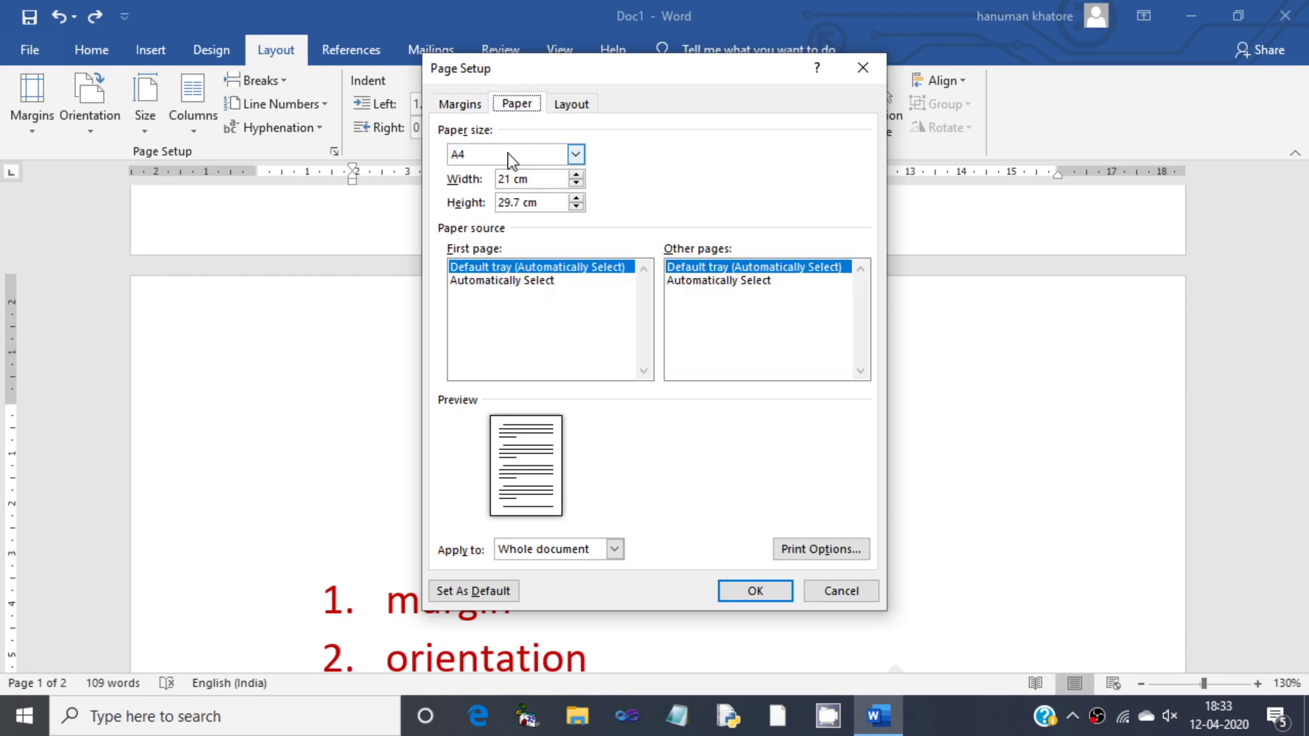
click(576, 157)
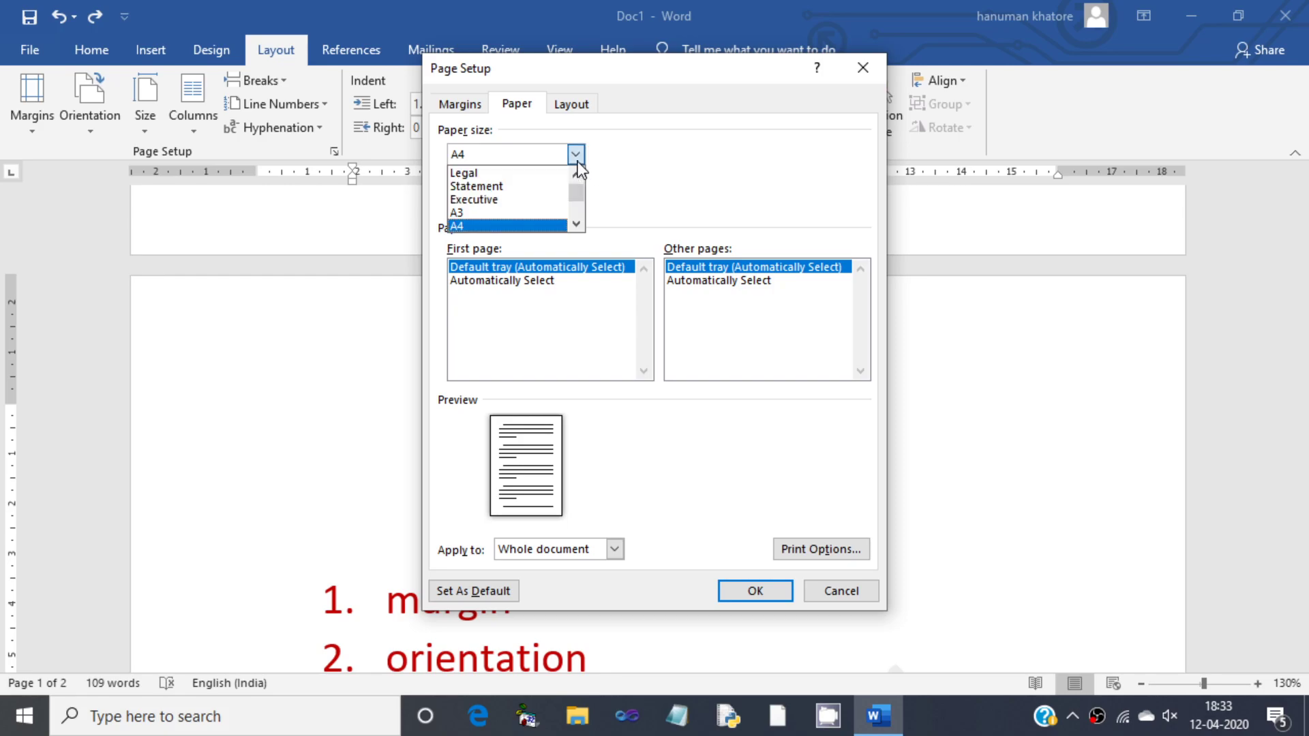
click(577, 157)
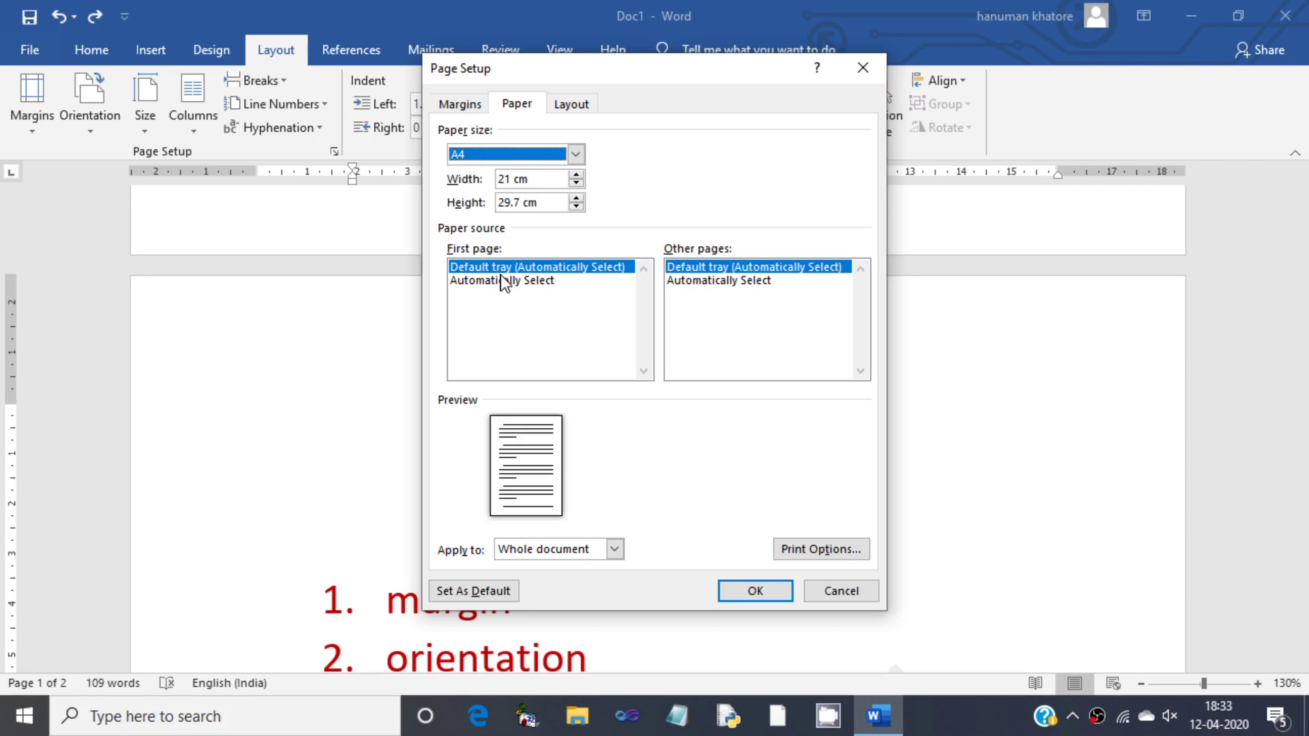
click(591, 106)
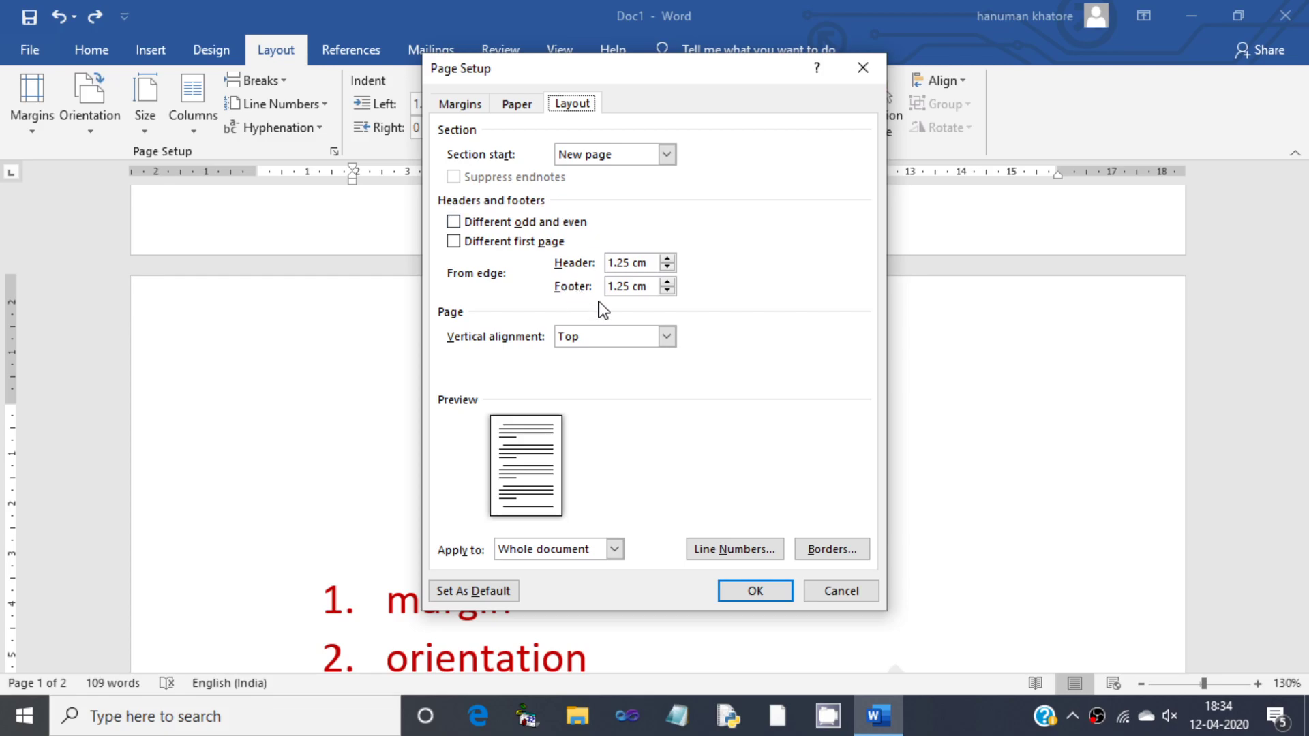
Close Page Setup and try other paper sizes from the Size list, ending on B6.
click(863, 600)
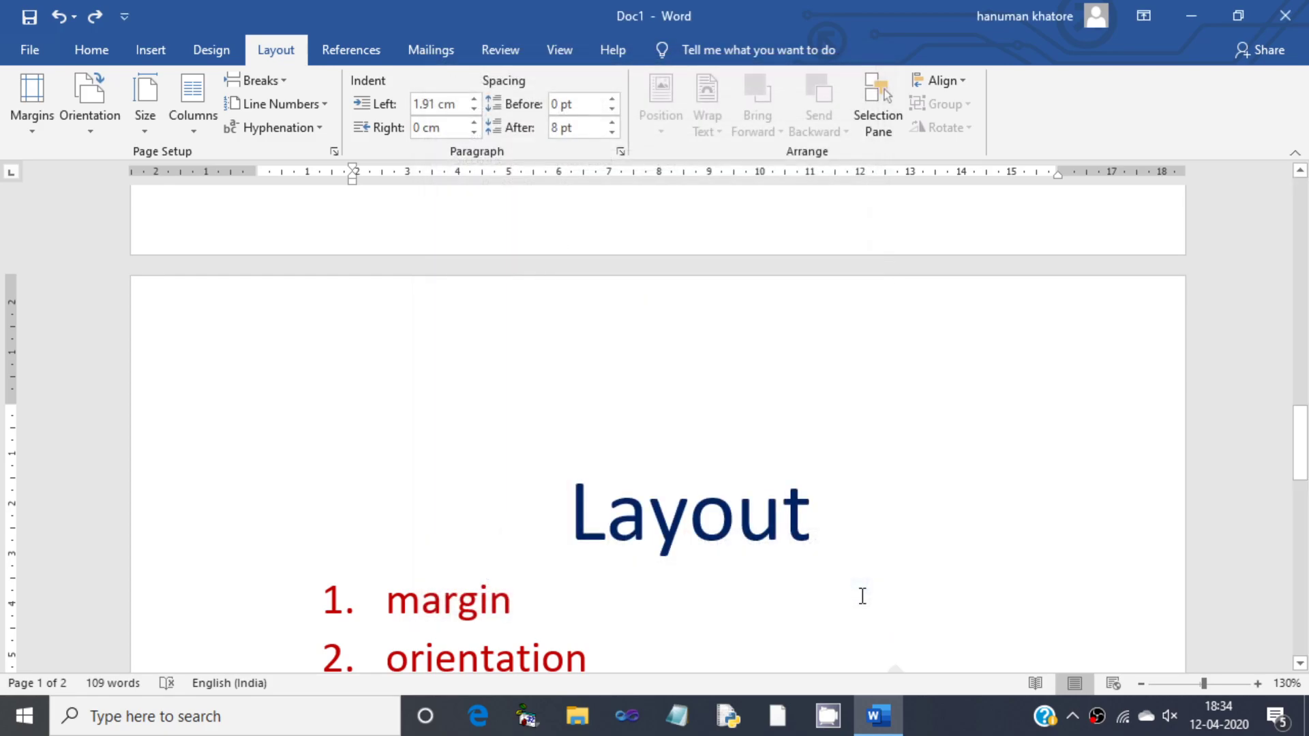
click(141, 132)
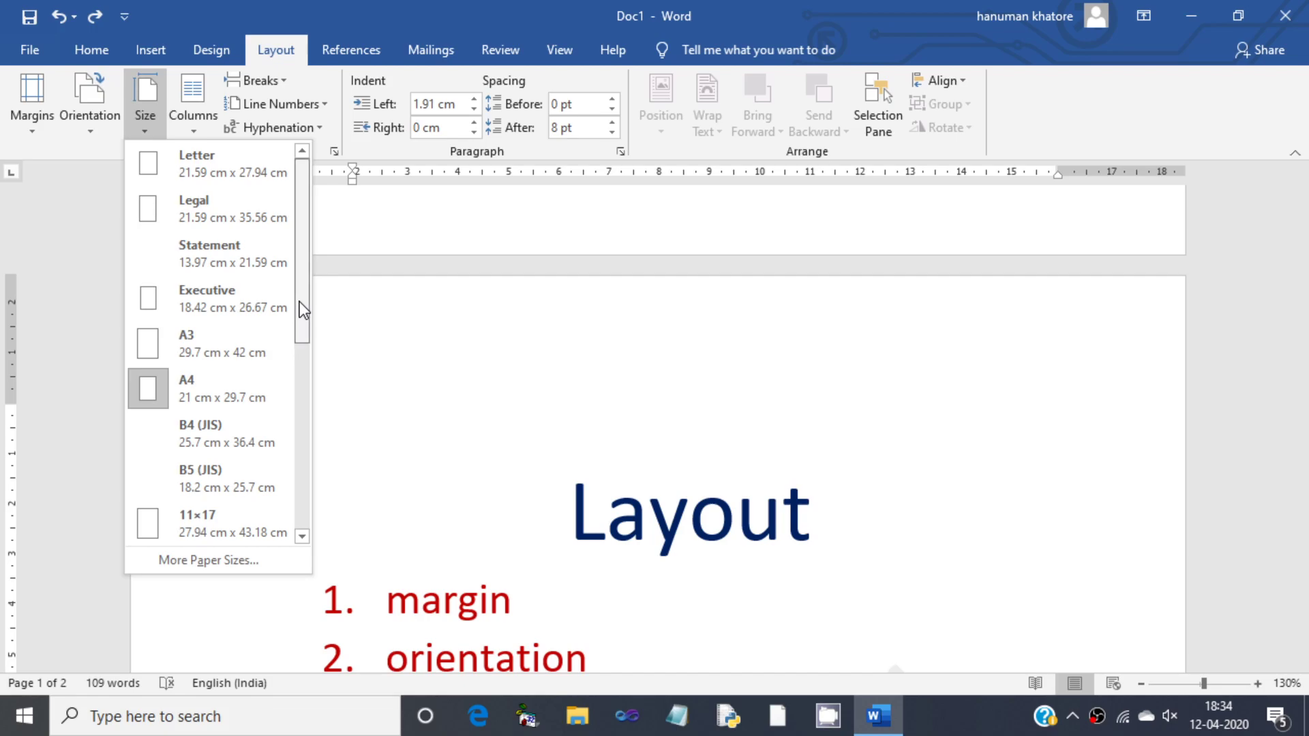
scroll(298, 307, down, 2)
click(290, 345)
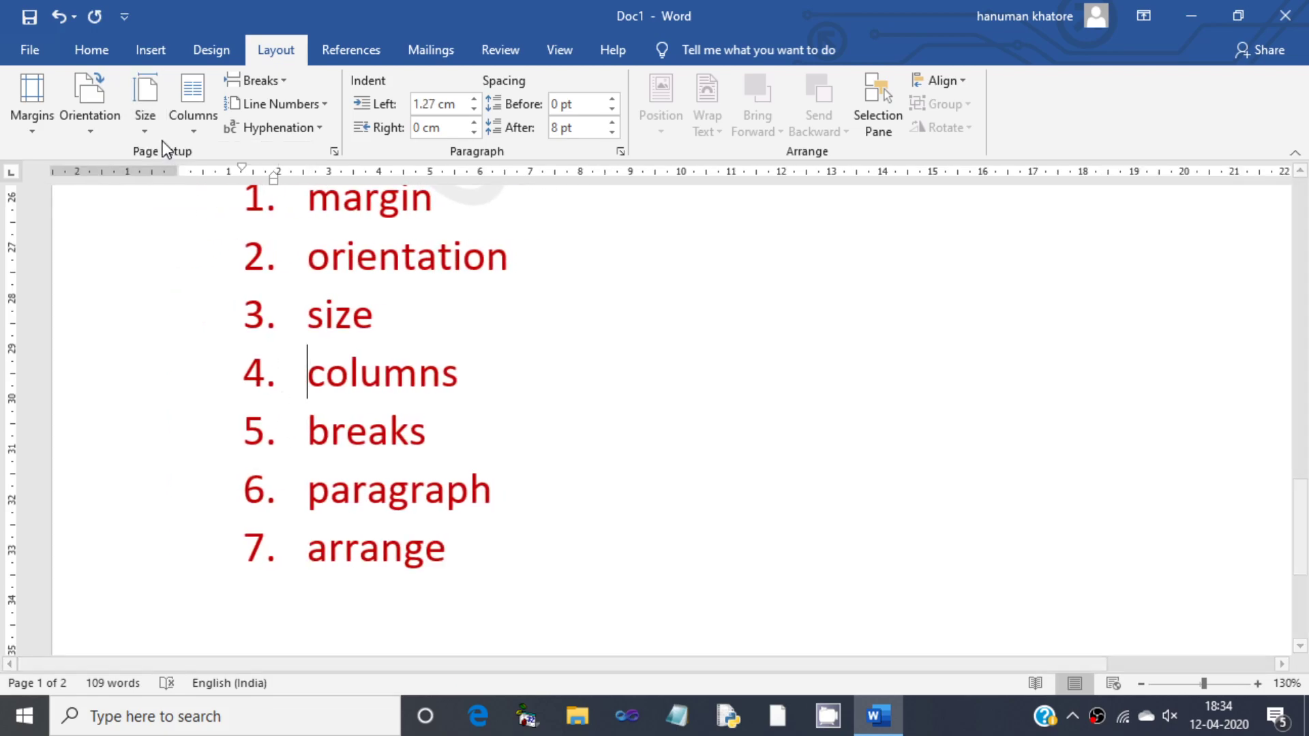
click(145, 110)
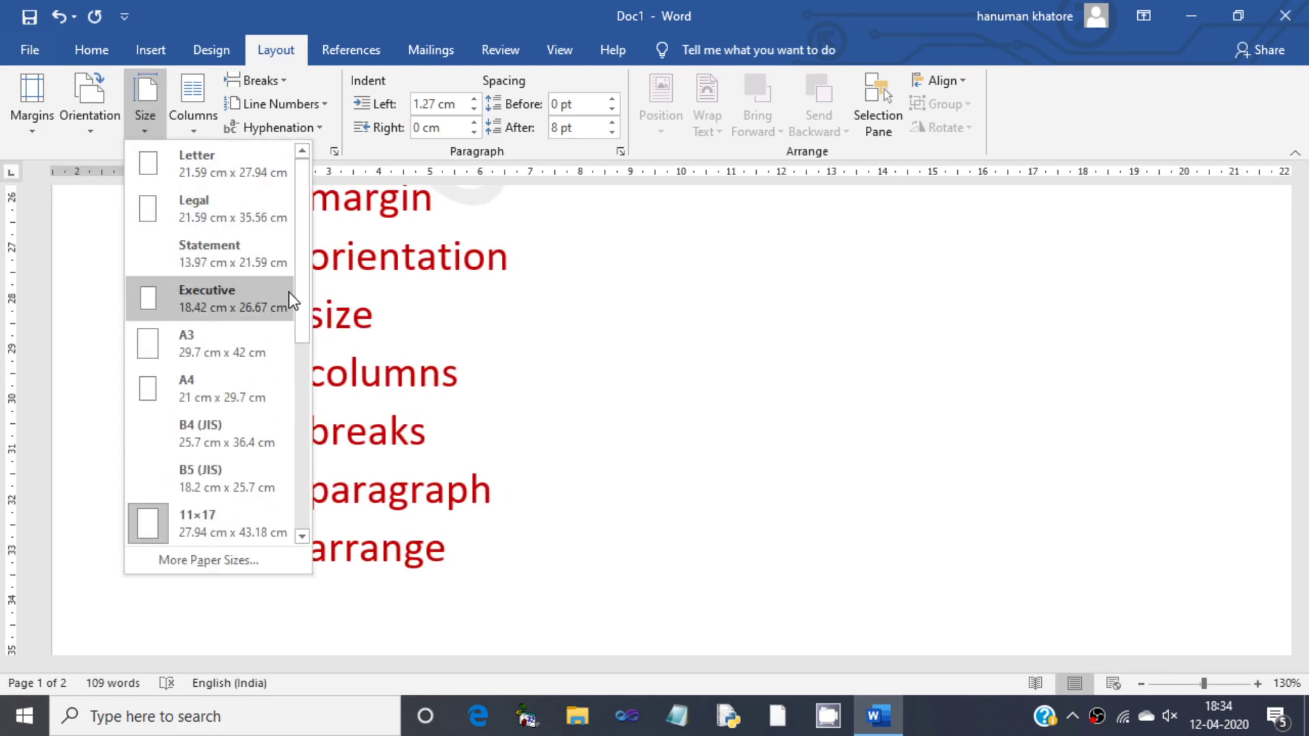
drag(301, 303, 289, 414)
click(225, 406)
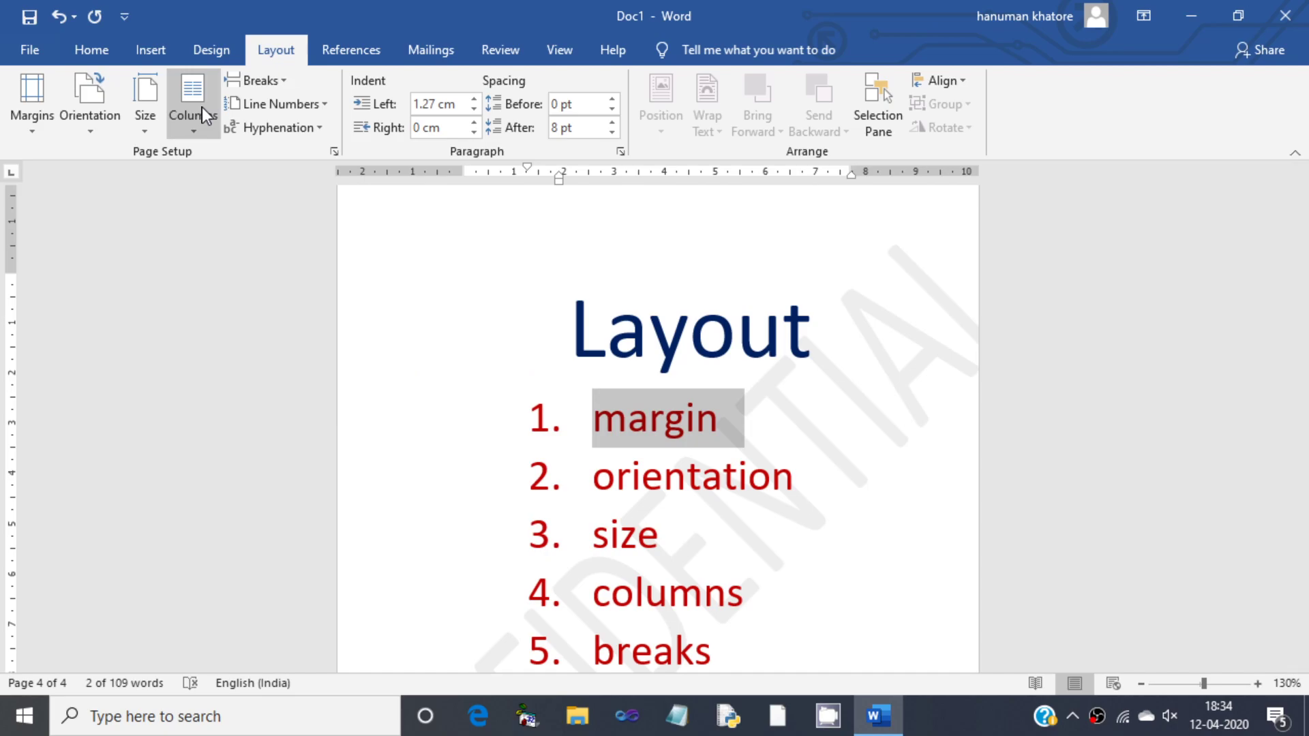
Set the paper size back to A4 and review the Size list again.
click(149, 117)
click(177, 297)
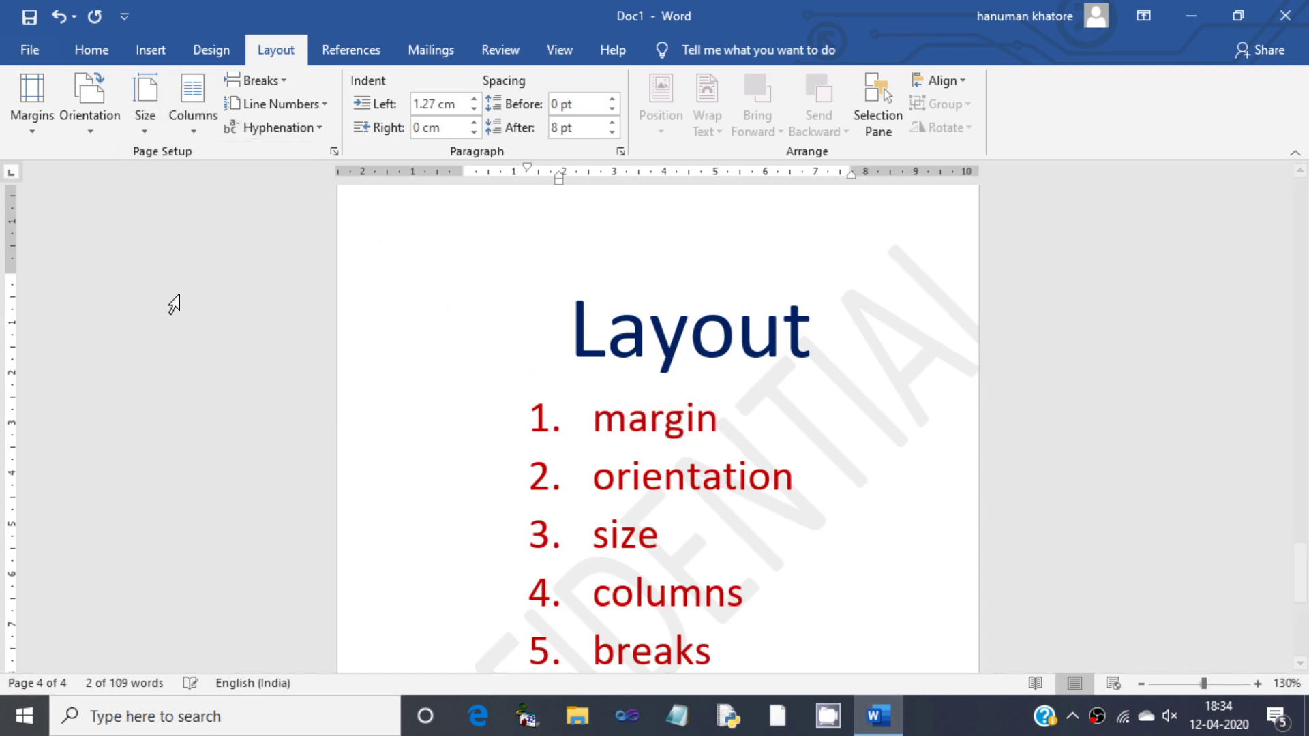
scroll(433, 389, up, 5)
scroll(433, 389, up, 5)
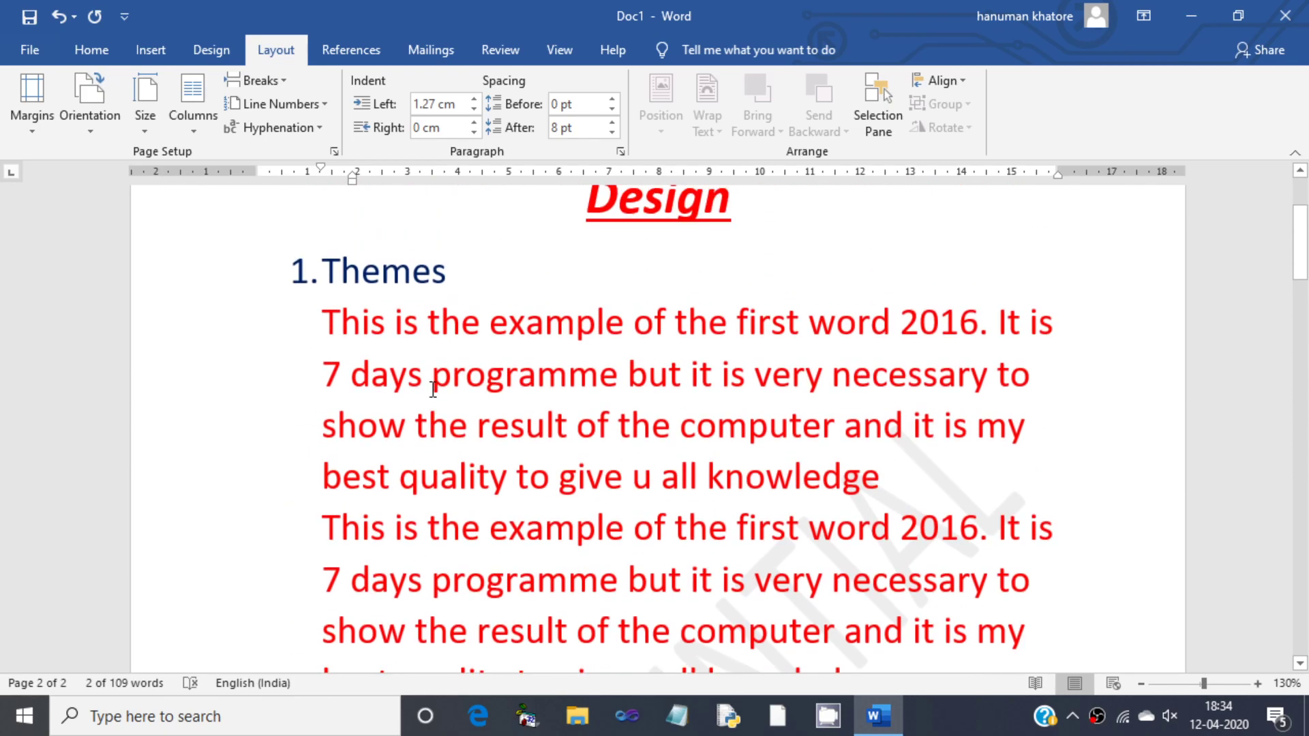
scroll(429, 385, down, 4)
scroll(423, 379, down, 1)
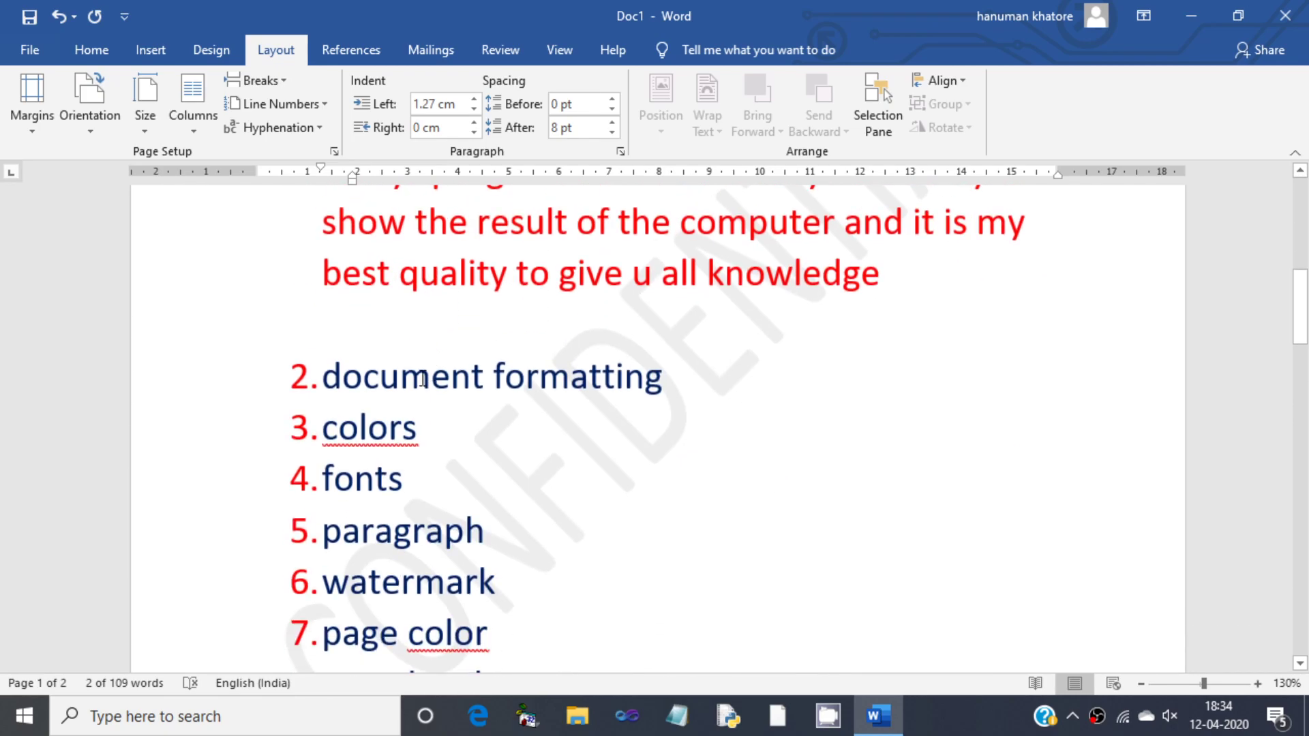
click(148, 128)
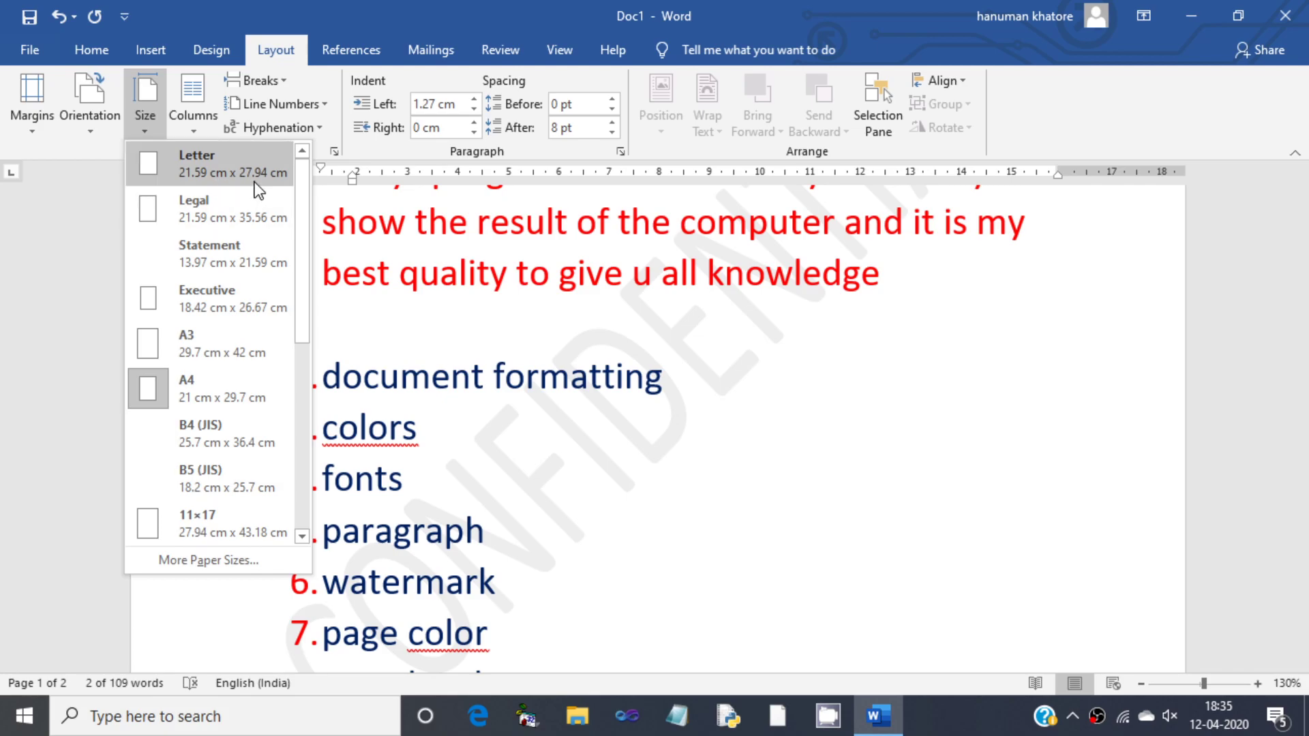
Apply the Two preset from the More Columns dialog, then scroll back up to the Design page.
click(210, 120)
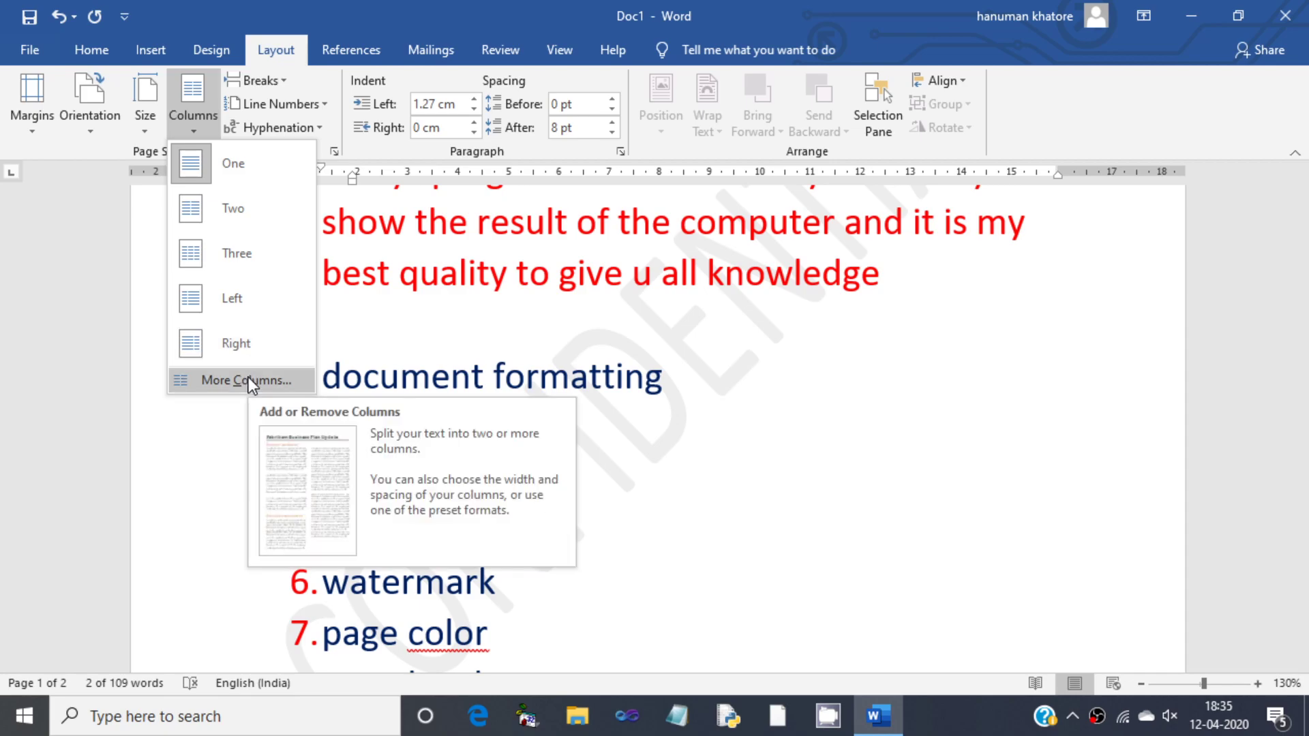
click(248, 379)
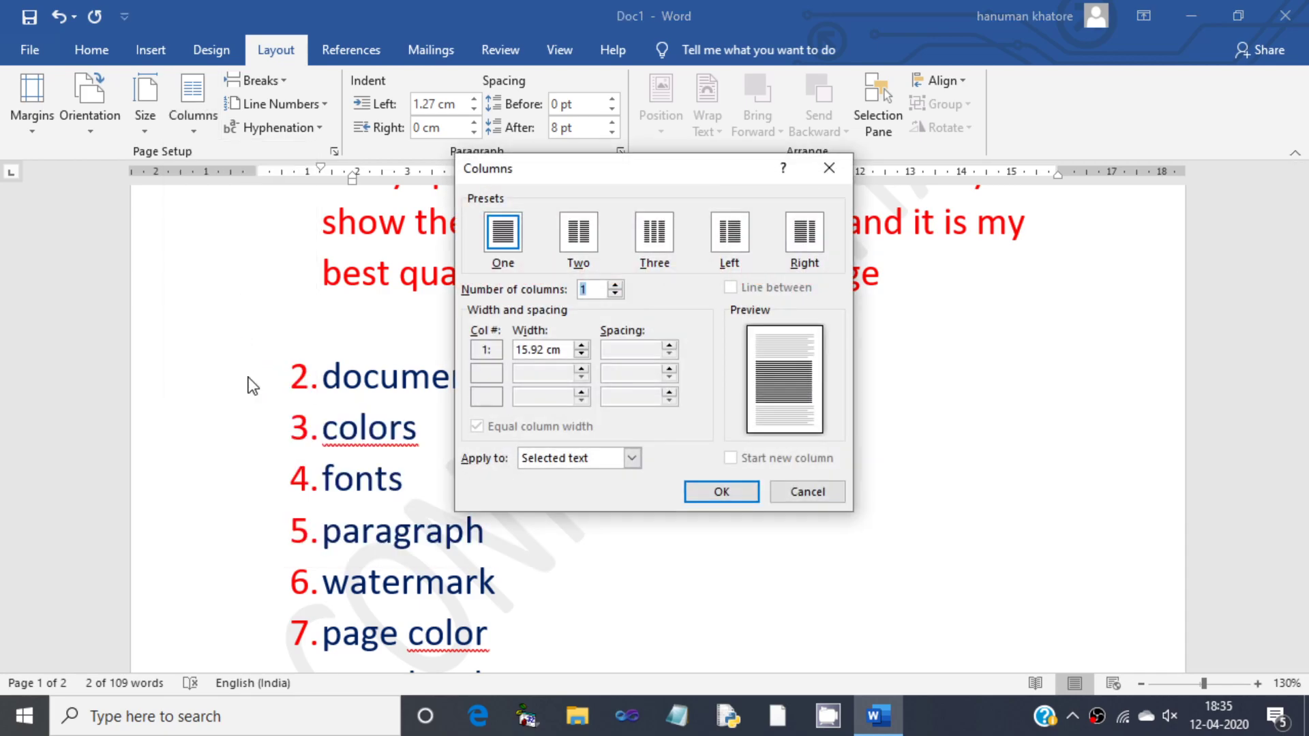
click(581, 239)
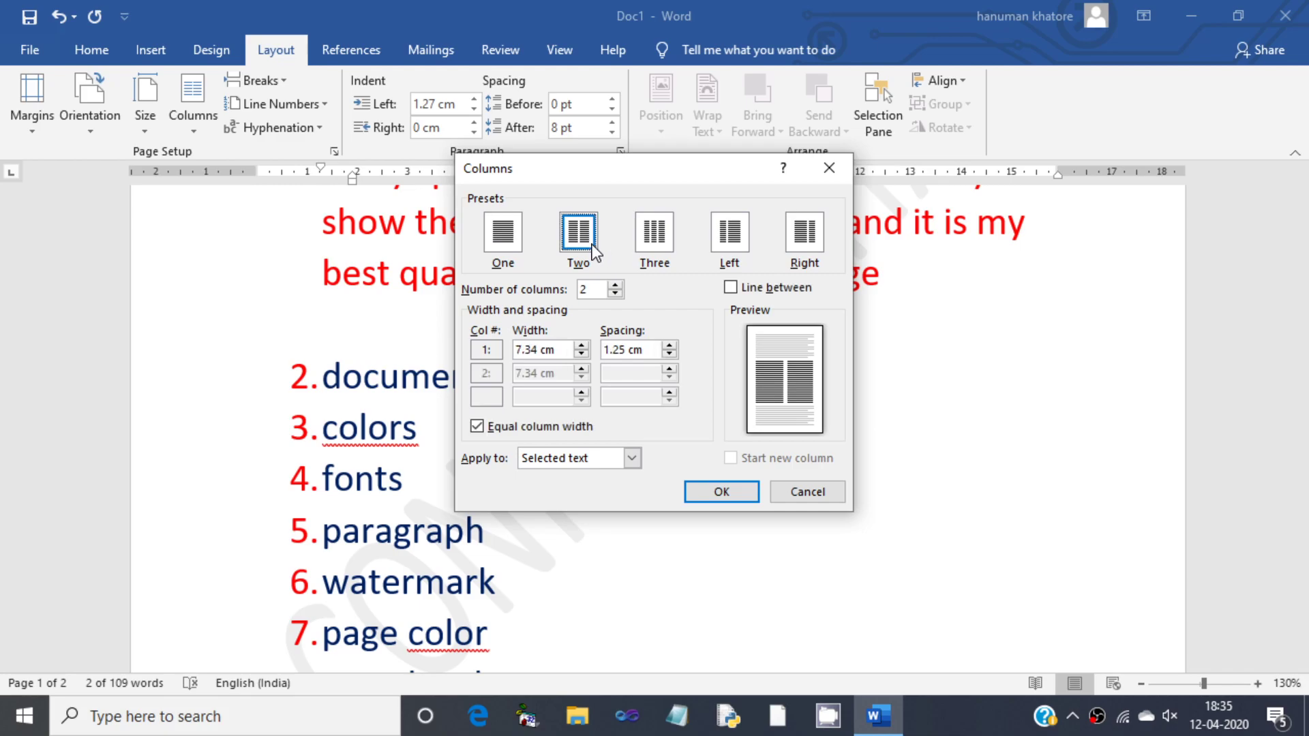
key(Return)
scroll(695, 409, up, 5)
scroll(695, 409, up, 3)
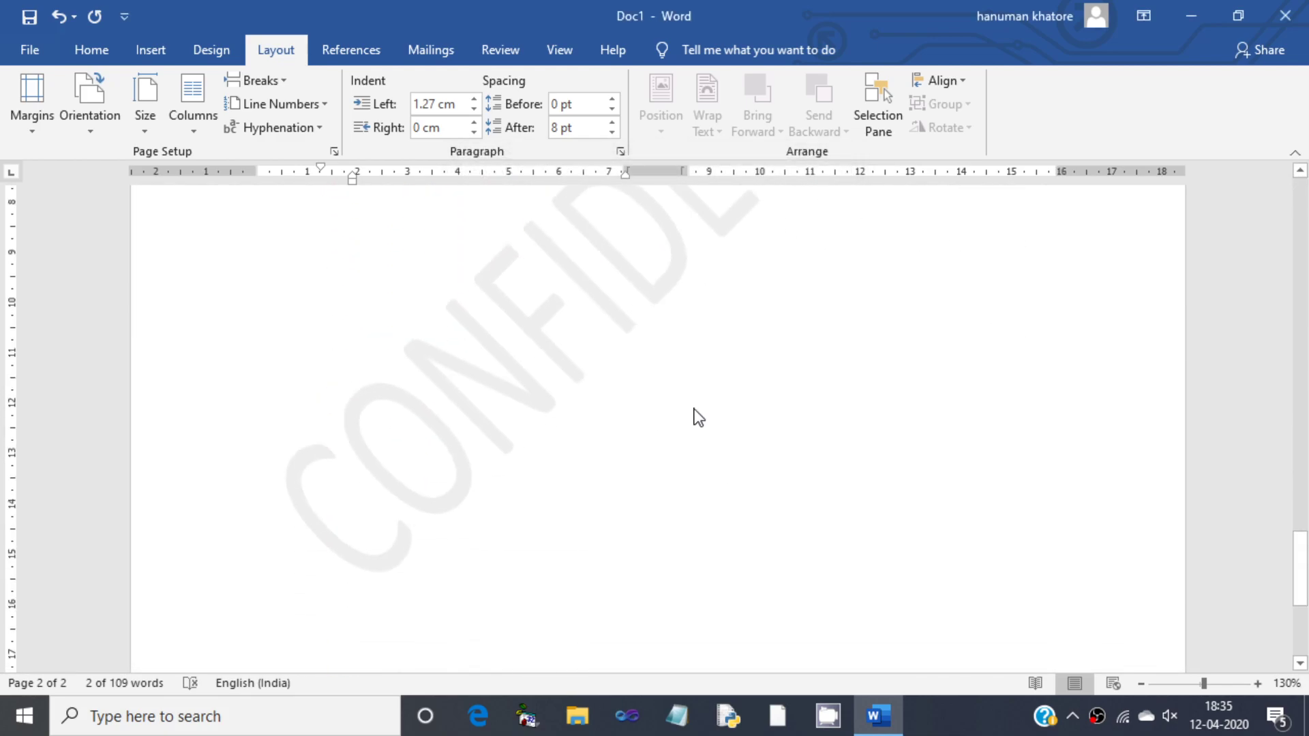
scroll(695, 409, up, 5)
scroll(696, 409, up, 3)
scroll(559, 304, up, 3)
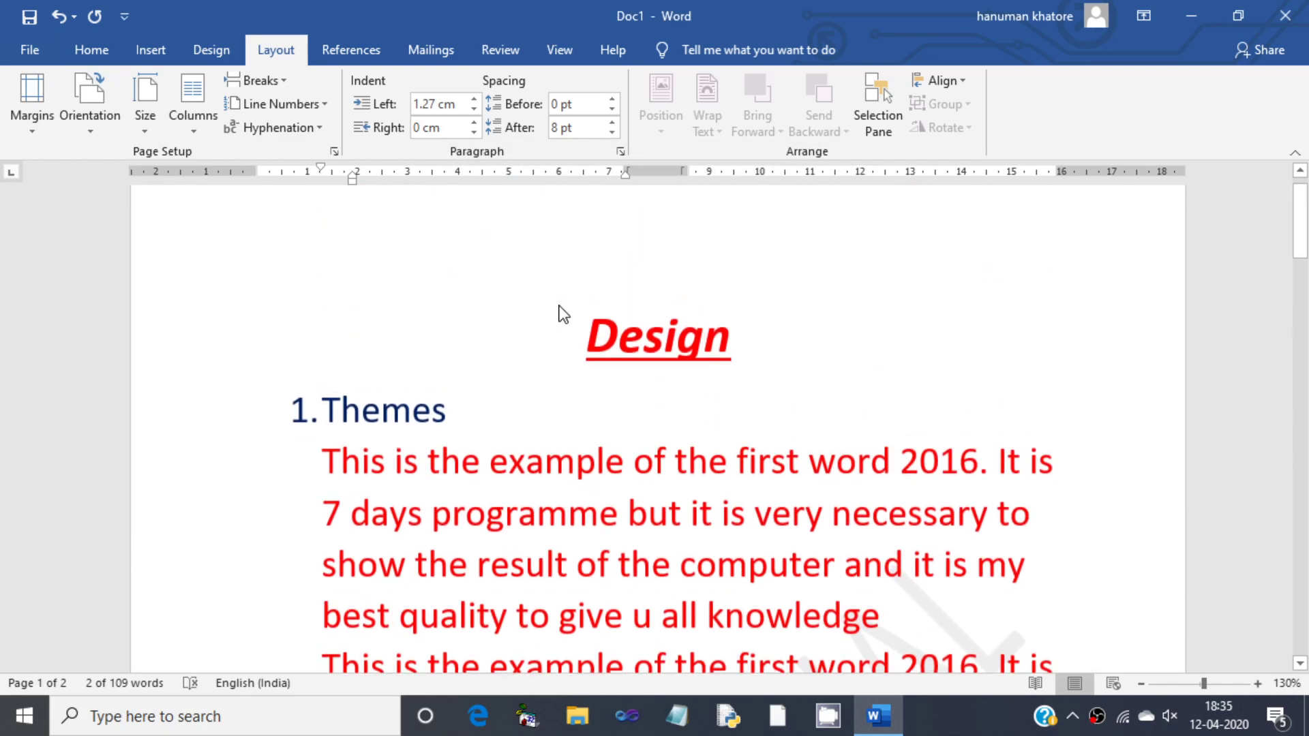
scroll(518, 409, up, 1)
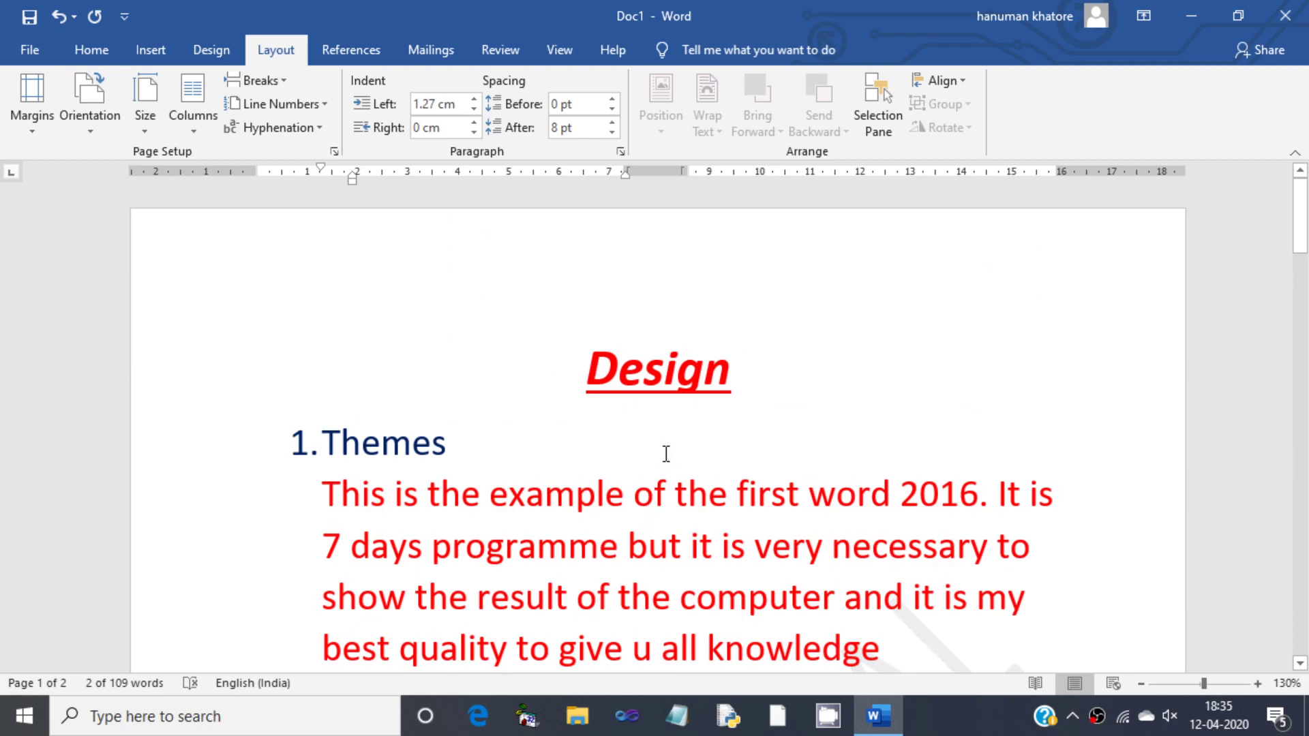
Undo the last two changes and apply Two columns at the paragraph end after 'Themes'.
key(ctrl+z)
key(ctrl+z)
key(ctrl+z)
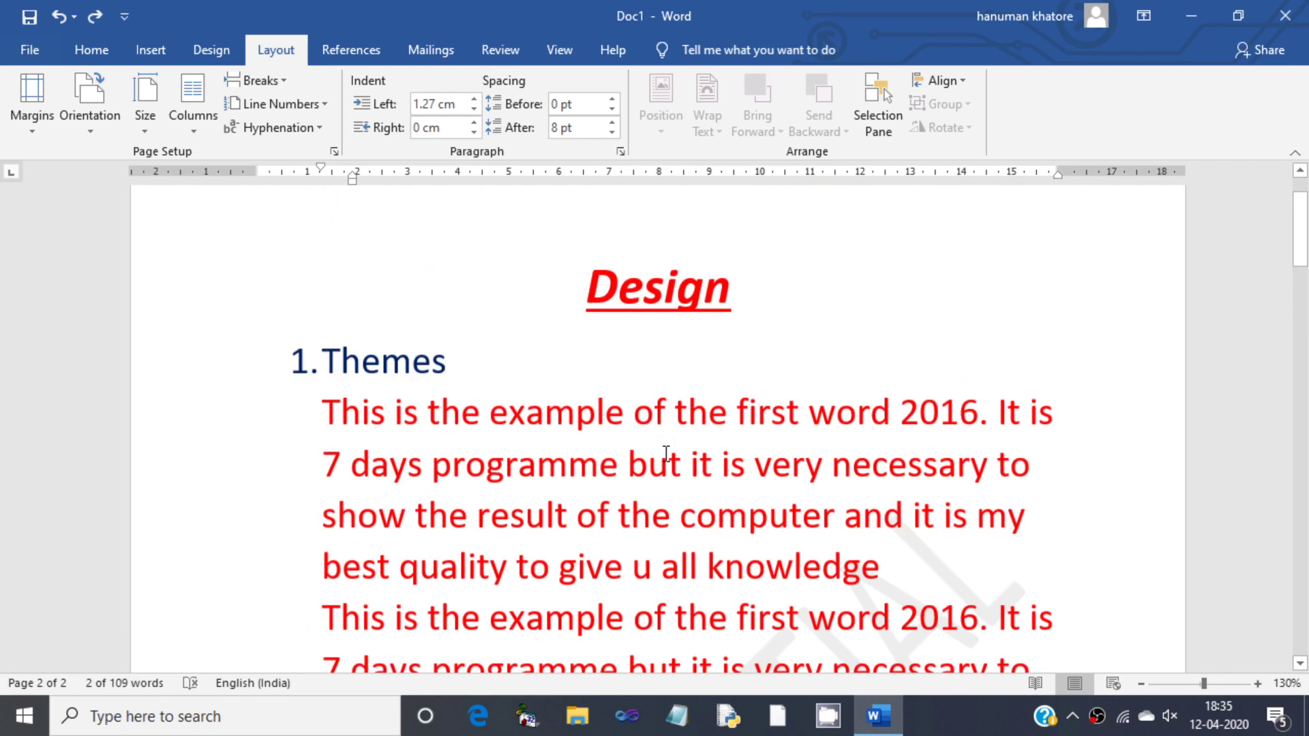
key(ctrl+z)
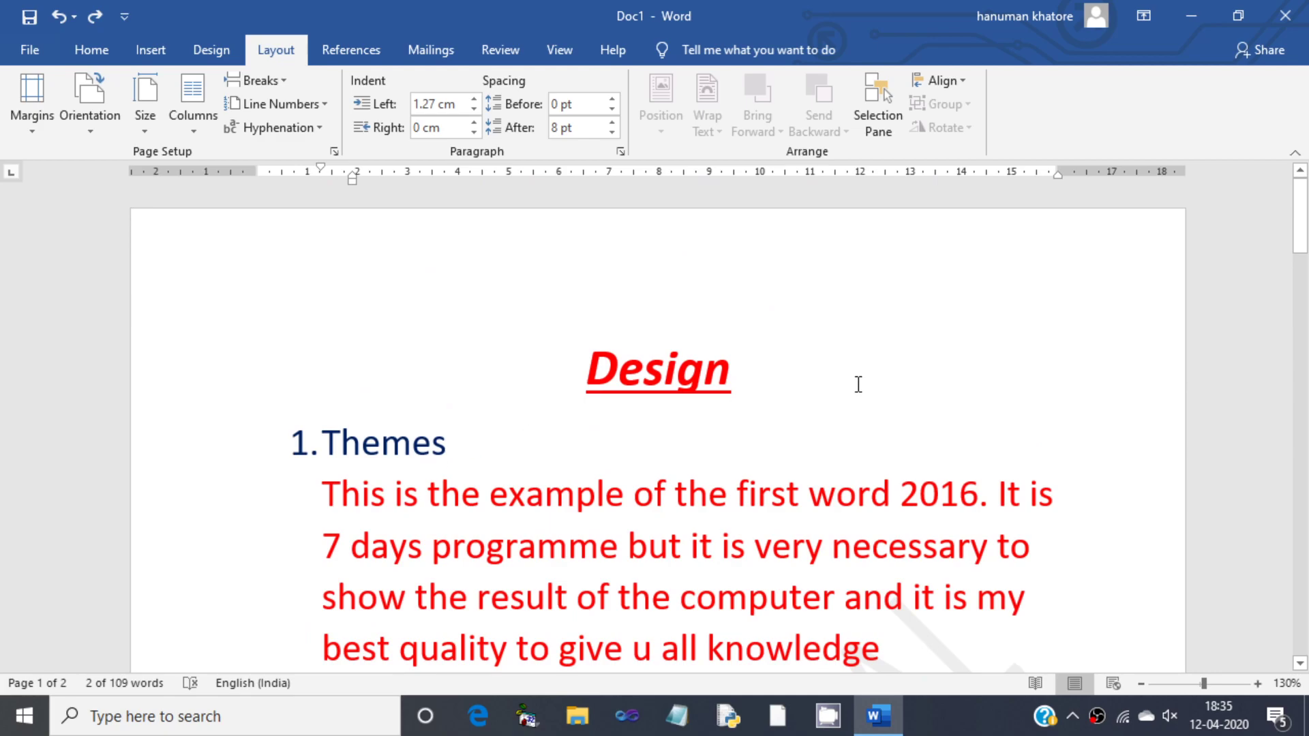
double_click(495, 467)
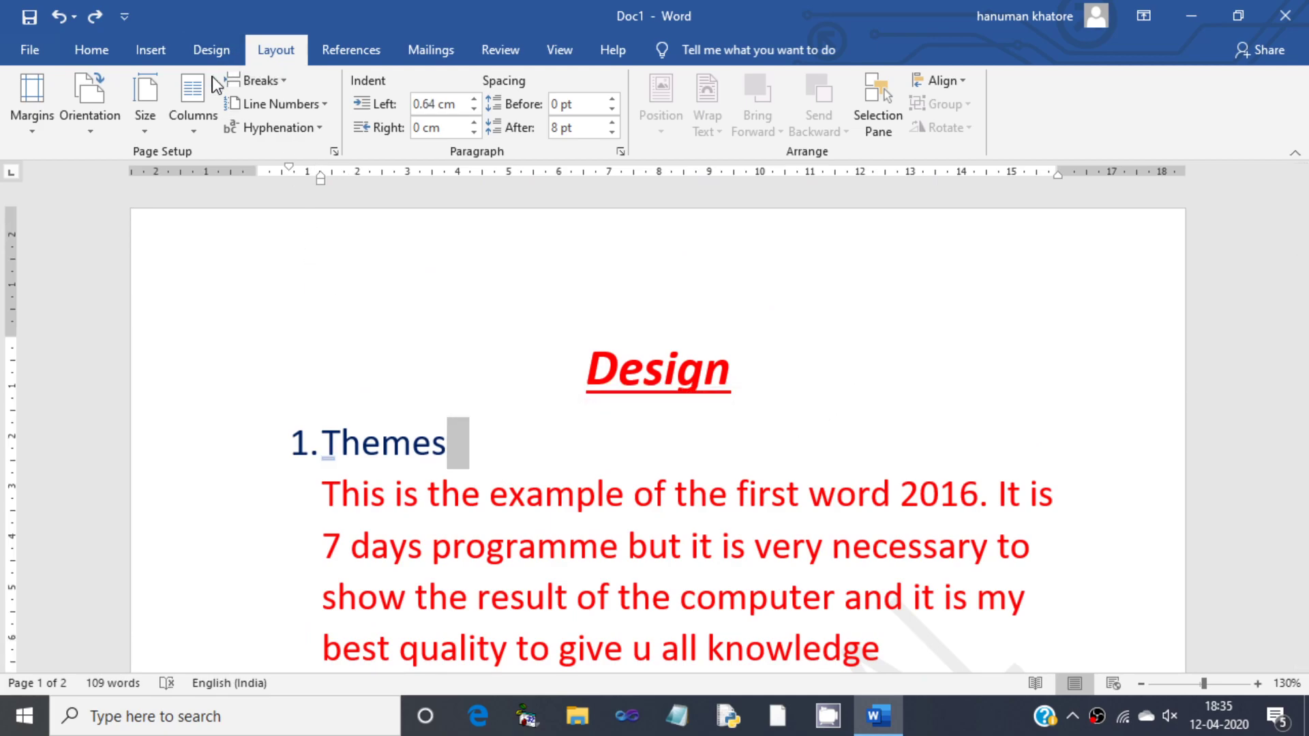
click(191, 113)
click(204, 209)
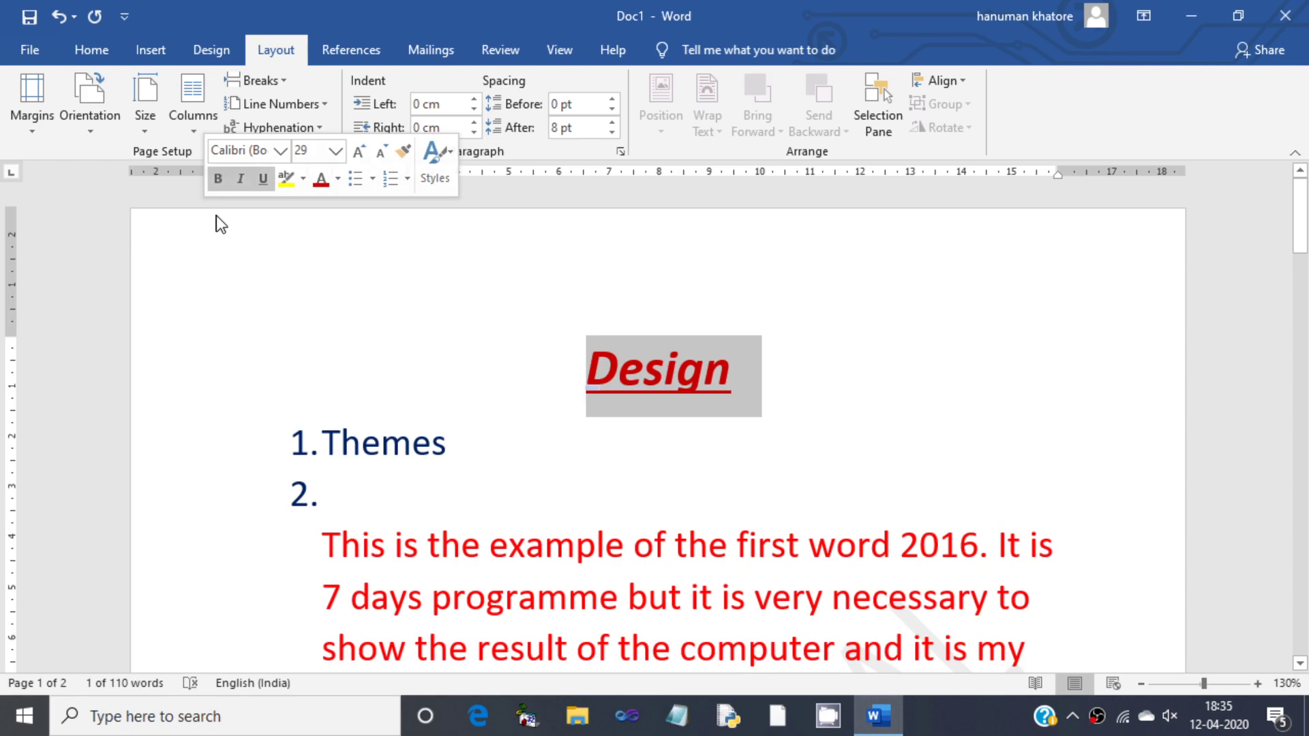
click(410, 349)
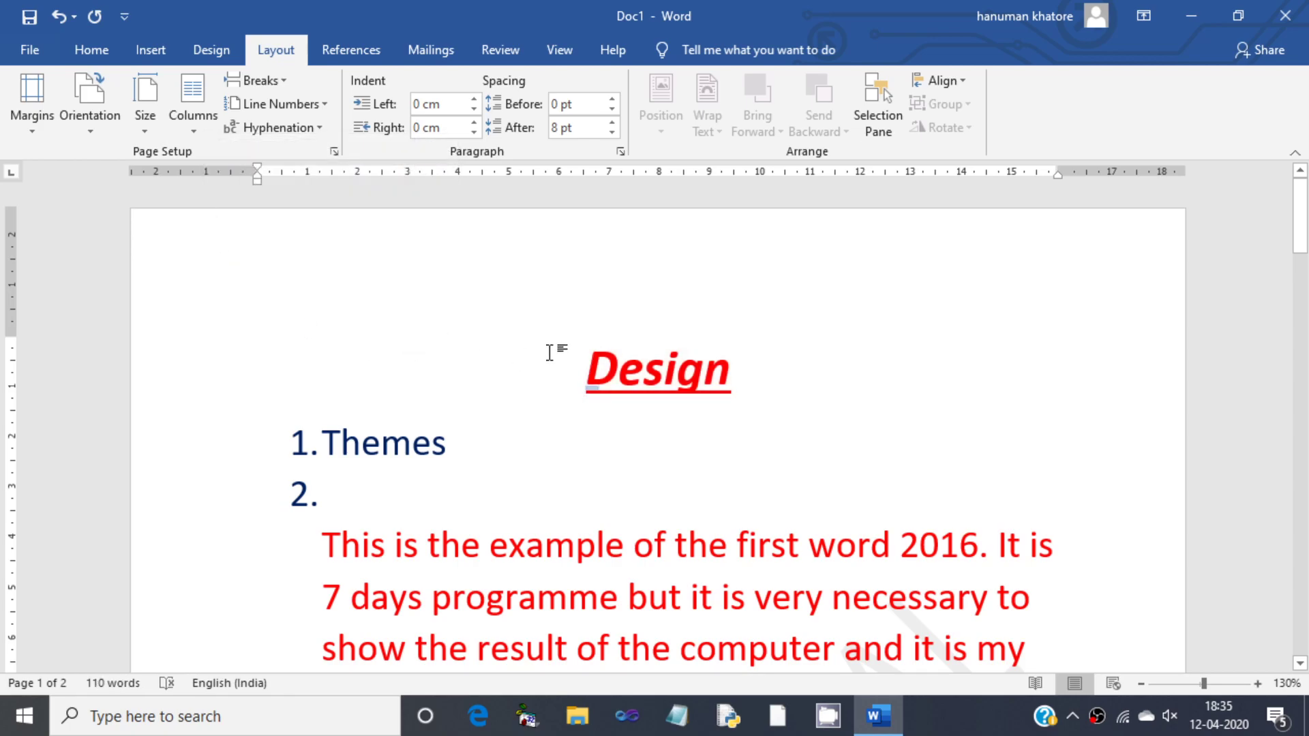
Scroll down and place the cursor after 'document formatting'.
scroll(579, 466, down, 5)
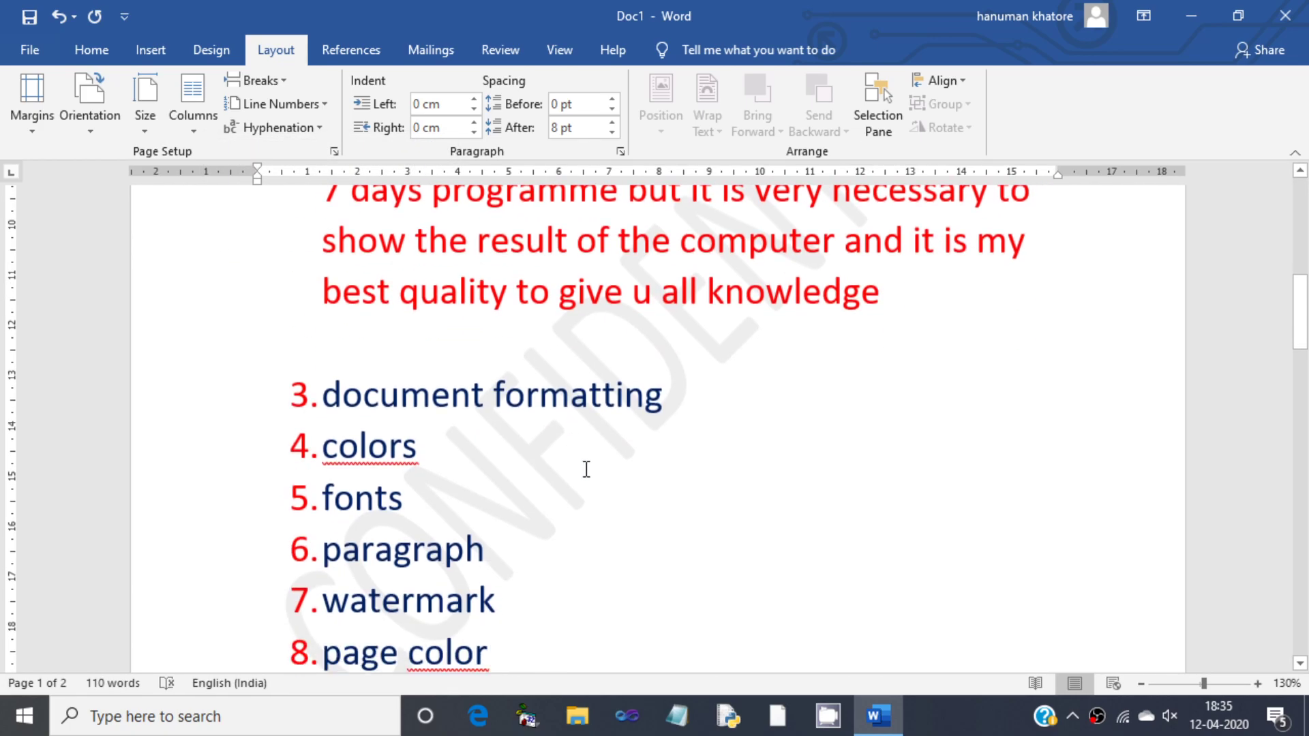
click(683, 407)
click(204, 105)
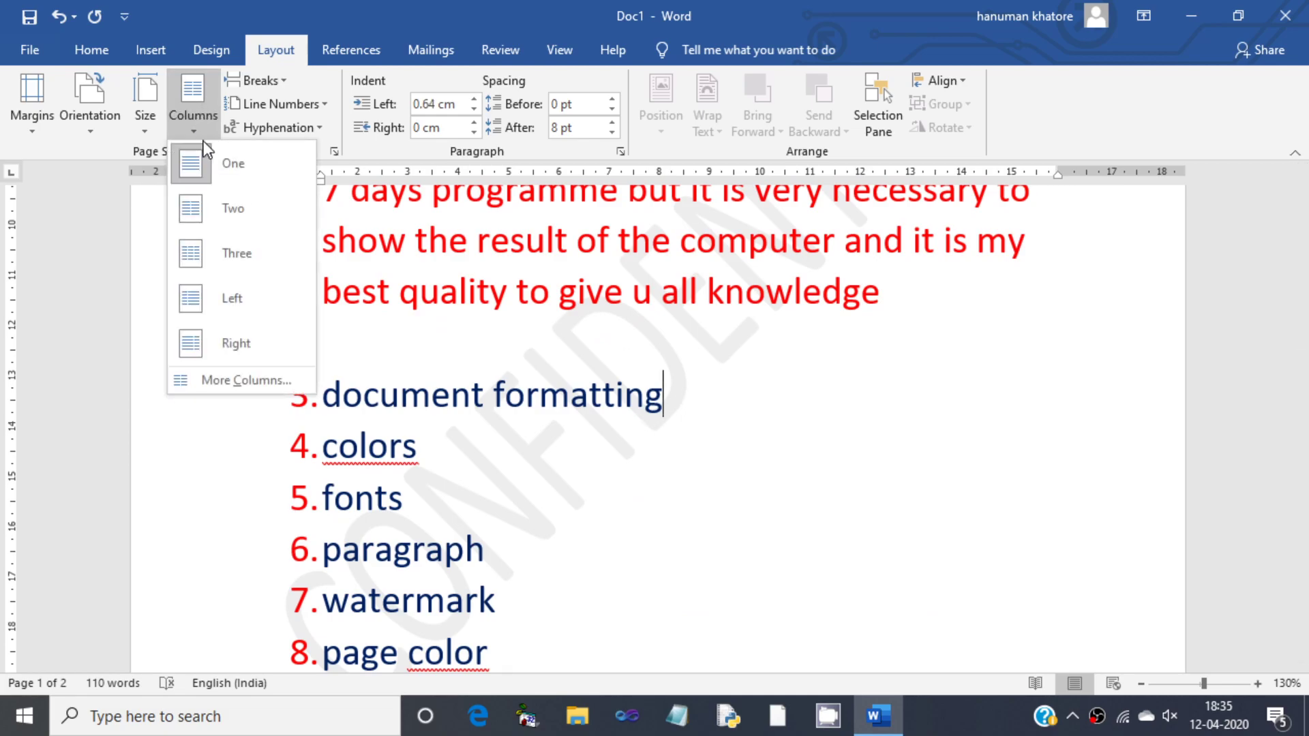
Split the Themes paragraphs and list items into two columns.
click(219, 203)
scroll(578, 407, up, 2)
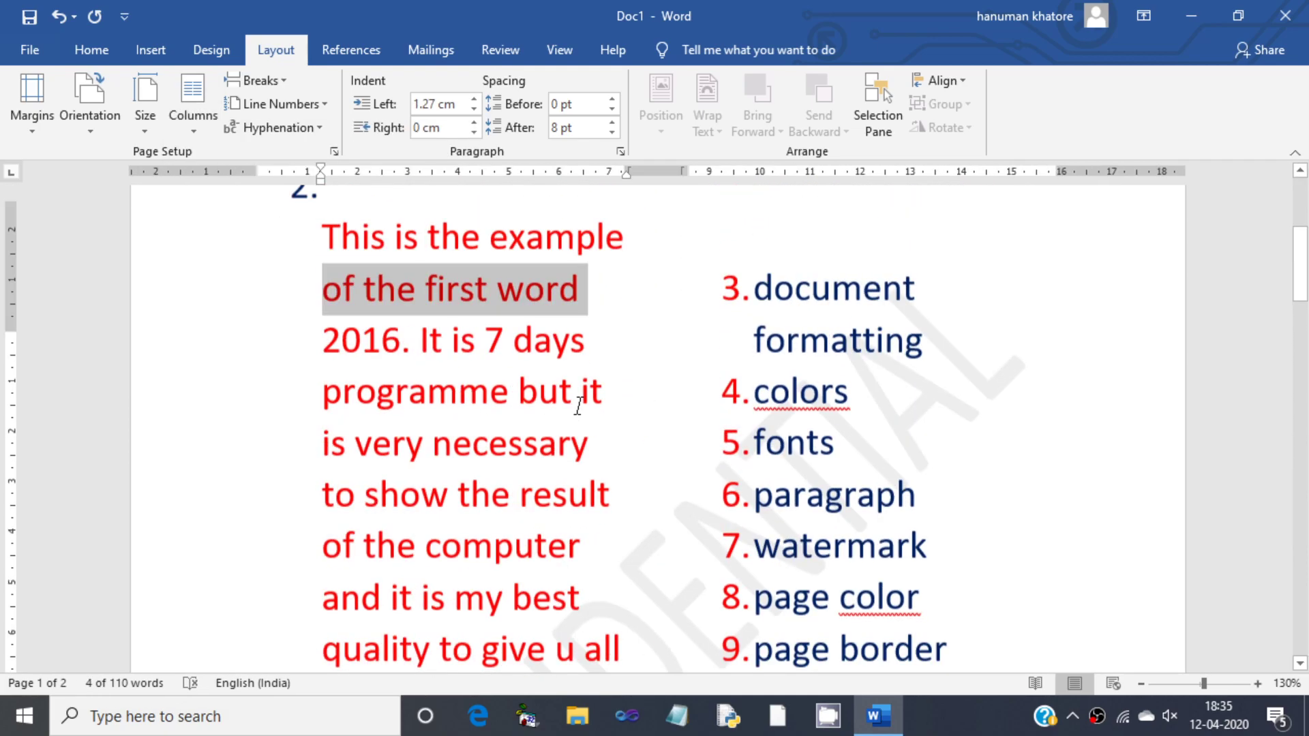
scroll(578, 407, up, 4)
scroll(513, 583, down, 5)
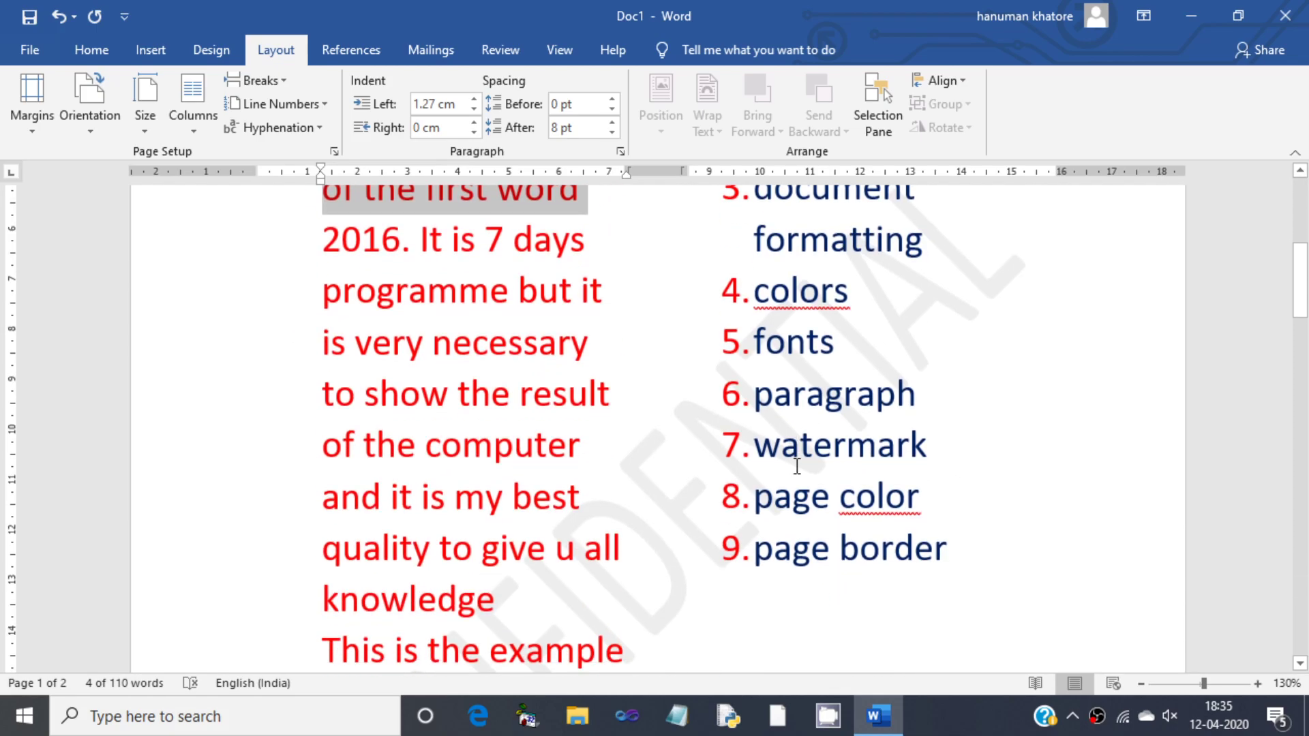
In More Columns, try Line between, turn it back off, and apply two columns.
click(205, 131)
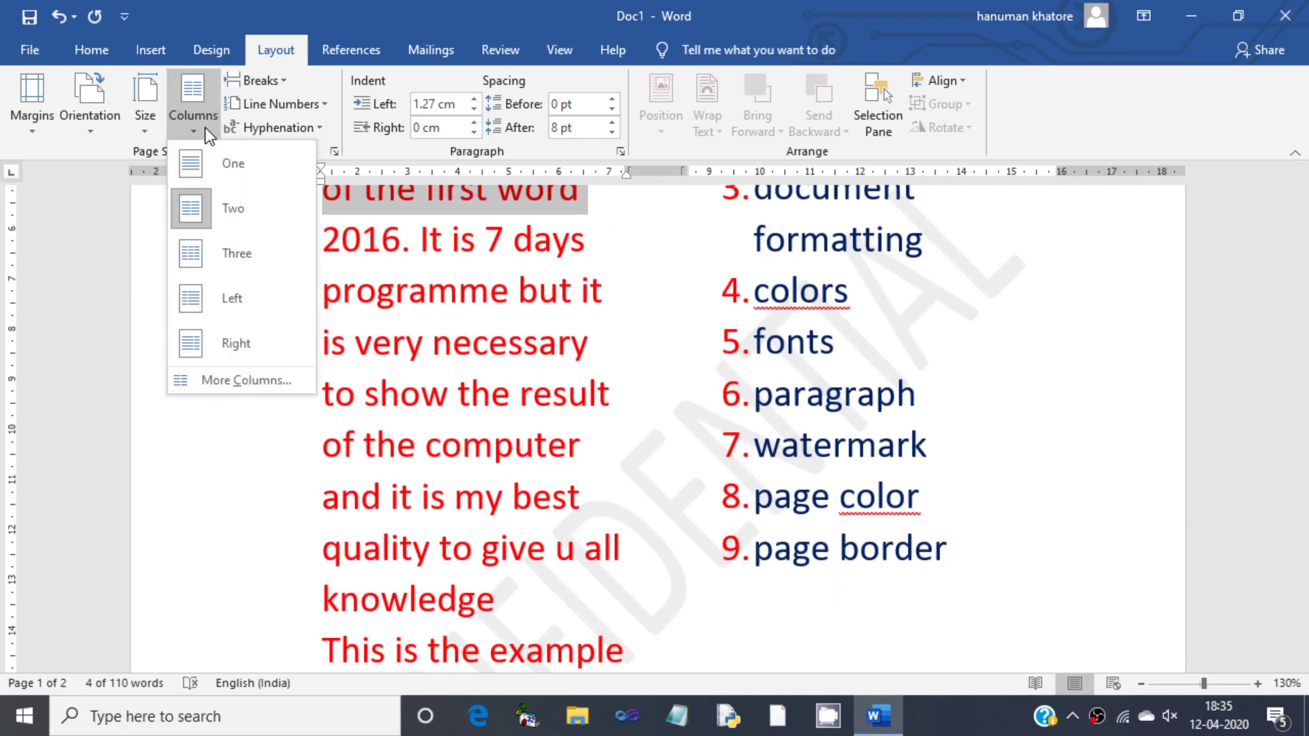
click(226, 379)
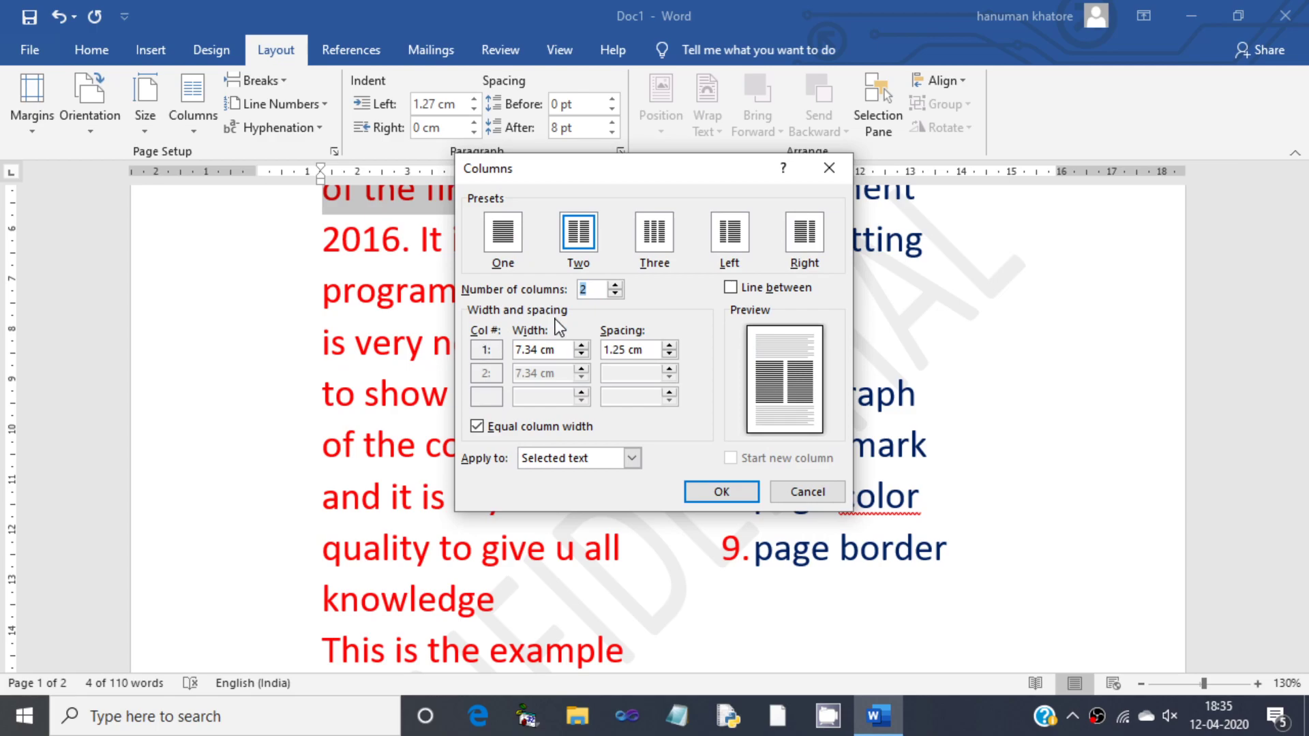
click(727, 289)
click(726, 289)
click(721, 492)
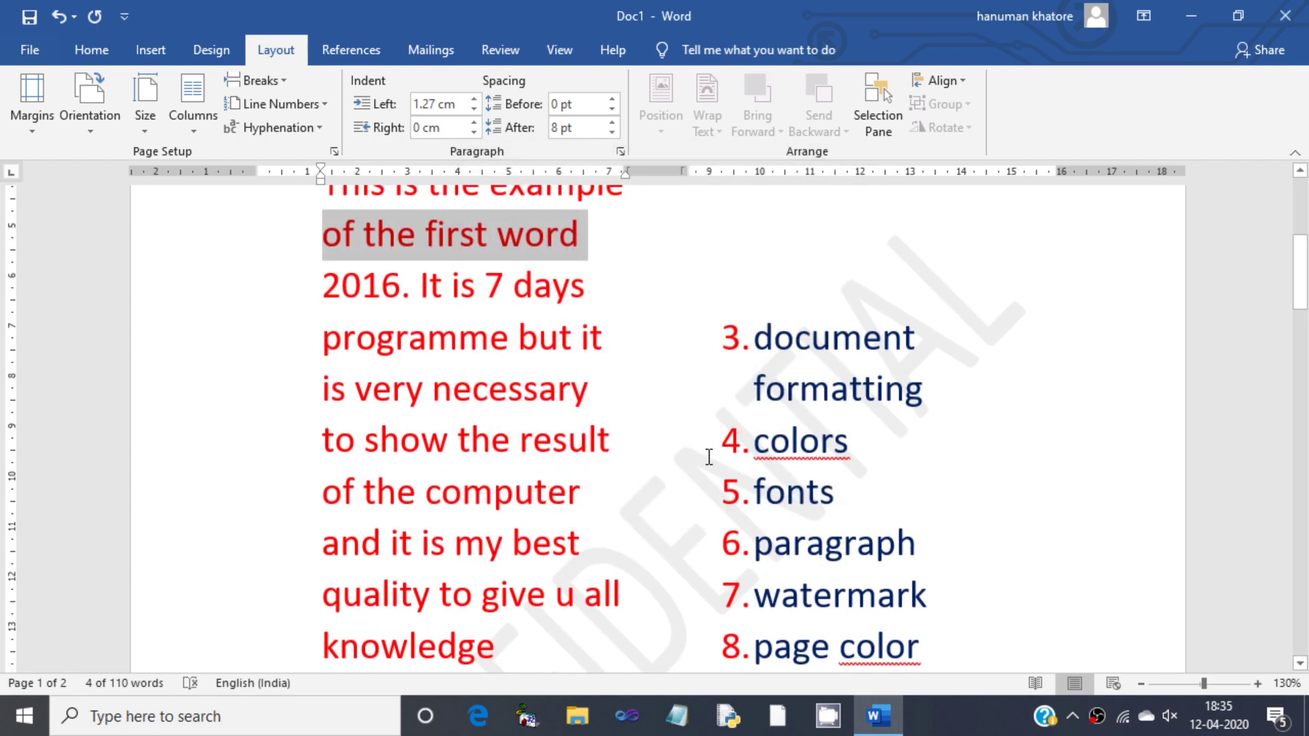
Click the empty right-column line and select the word 'page' in page border.
scroll(707, 453, up, 5)
scroll(707, 453, down, 5)
click(671, 369)
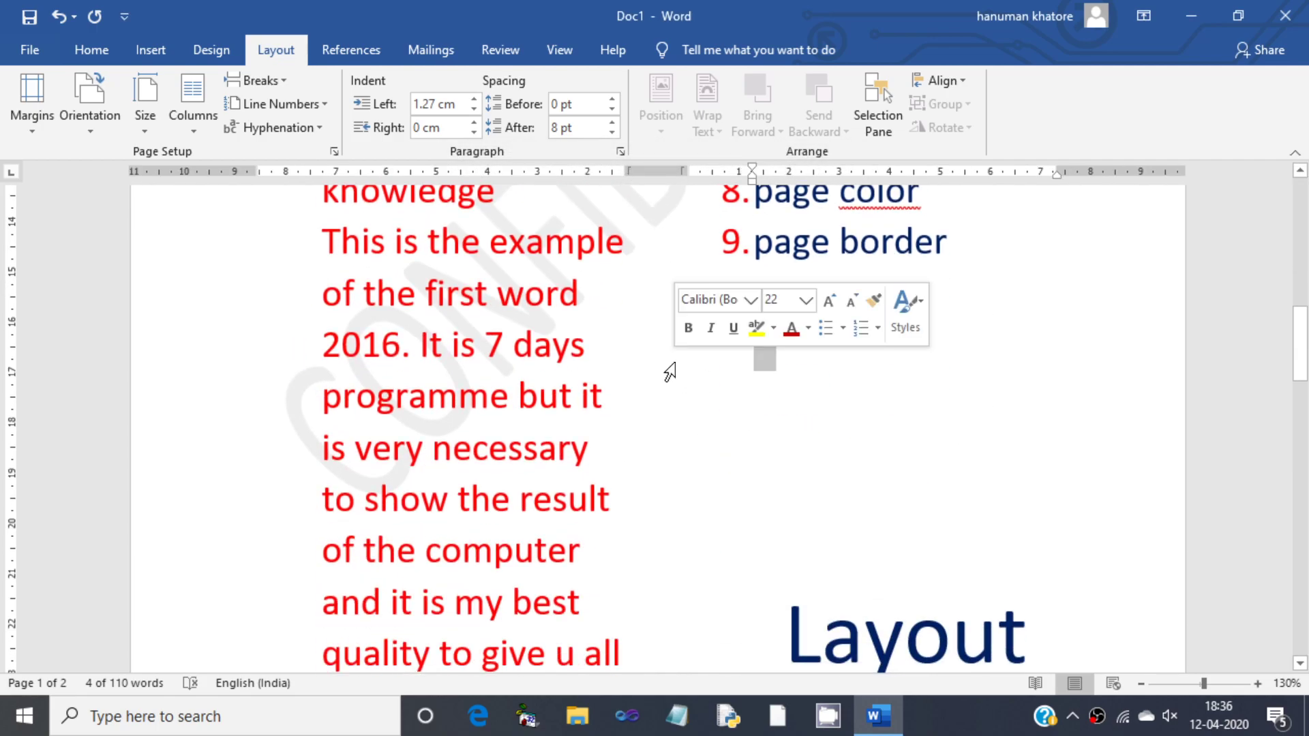
double_click(680, 254)
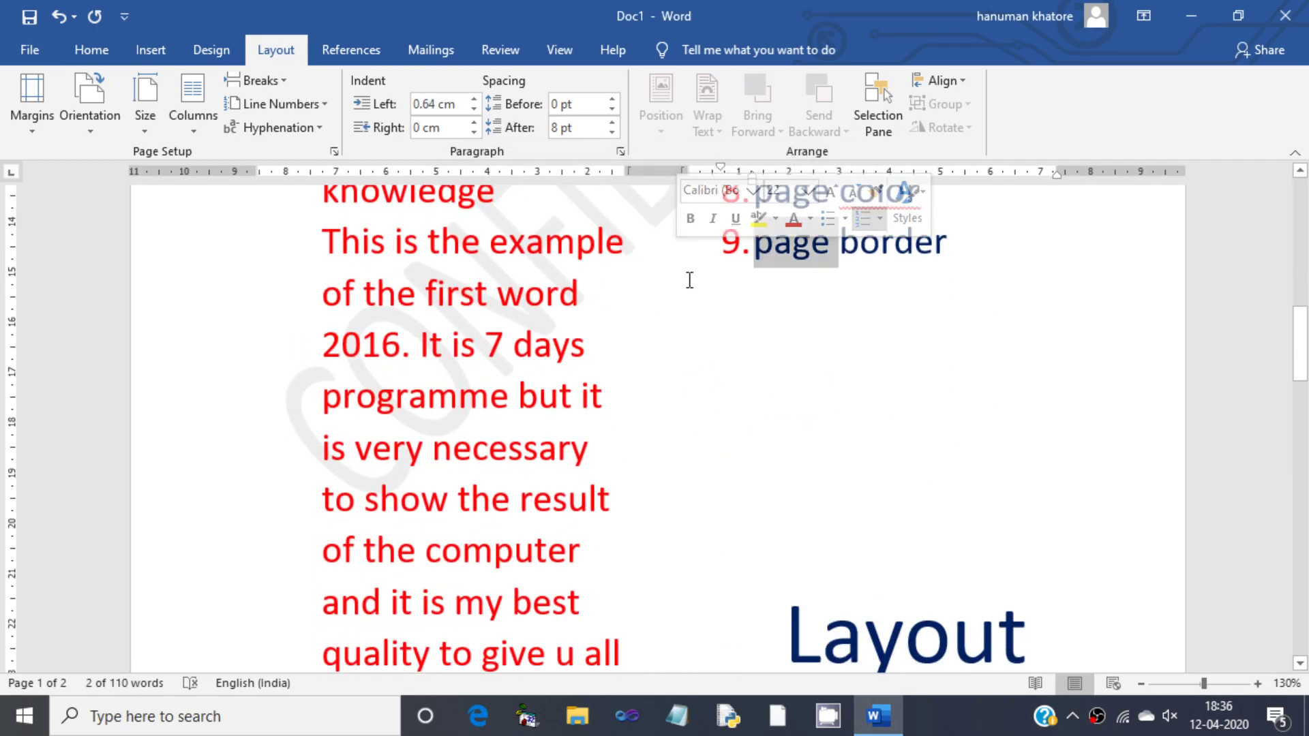
Apply two columns with a Line between divider through the More Columns settings.
click(285, 105)
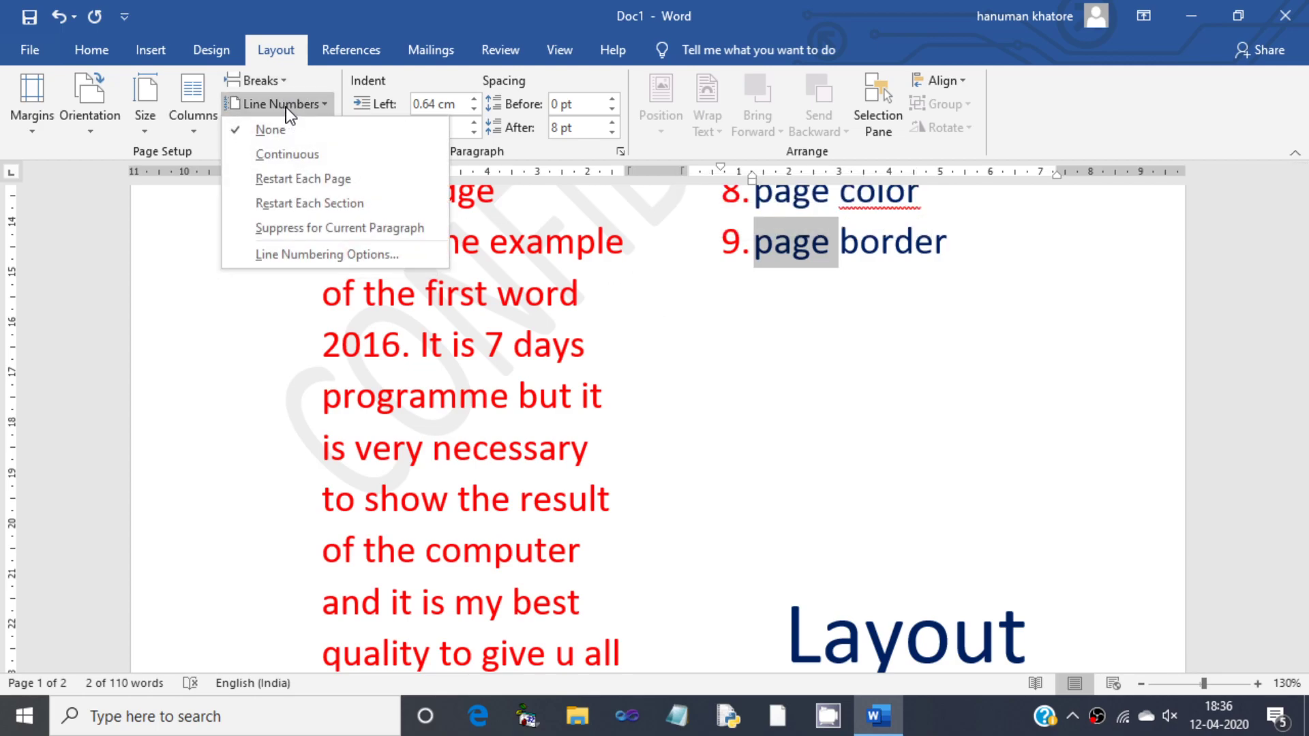
click(195, 105)
click(195, 104)
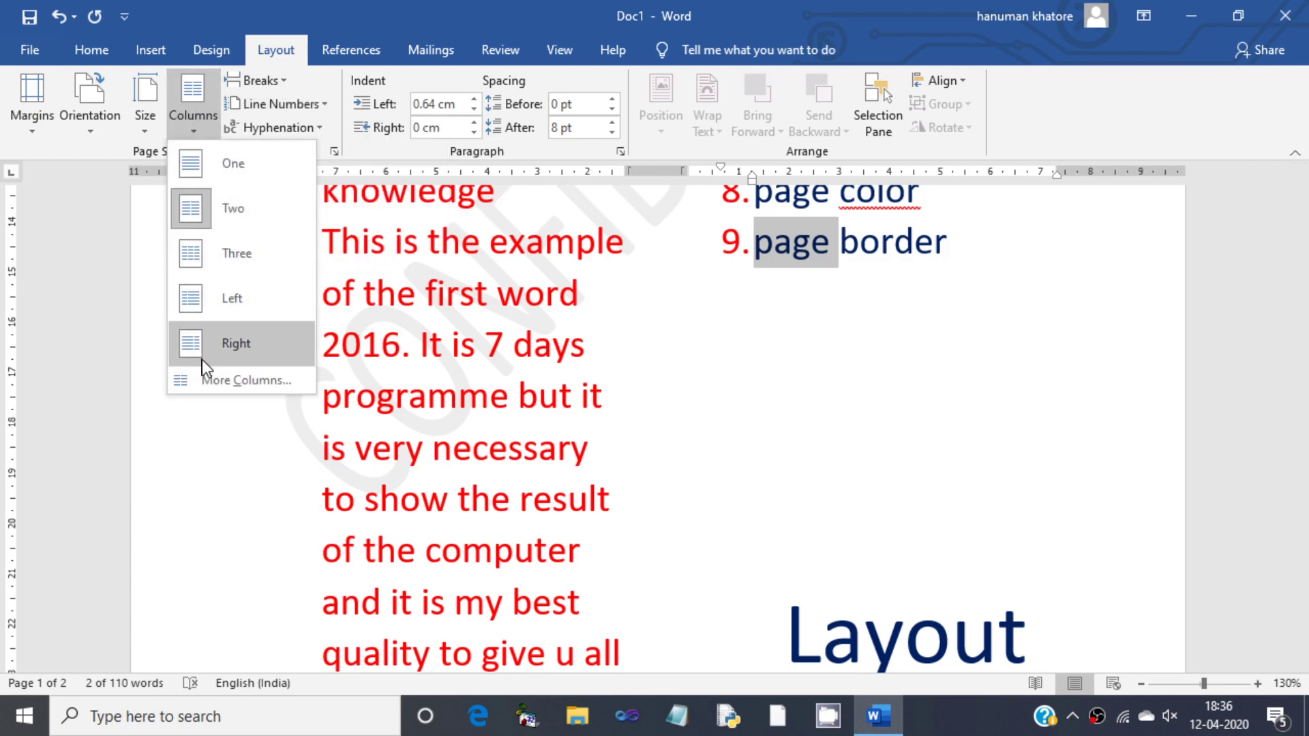
click(204, 380)
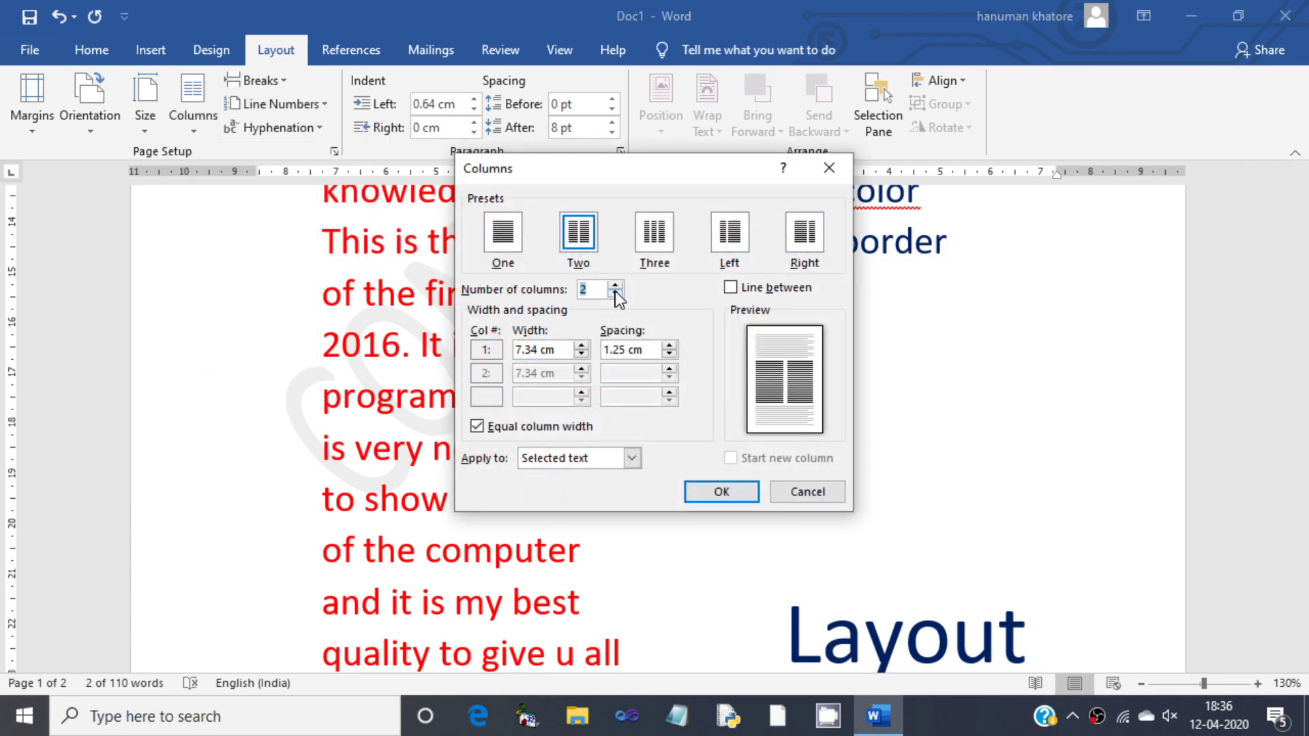
click(615, 287)
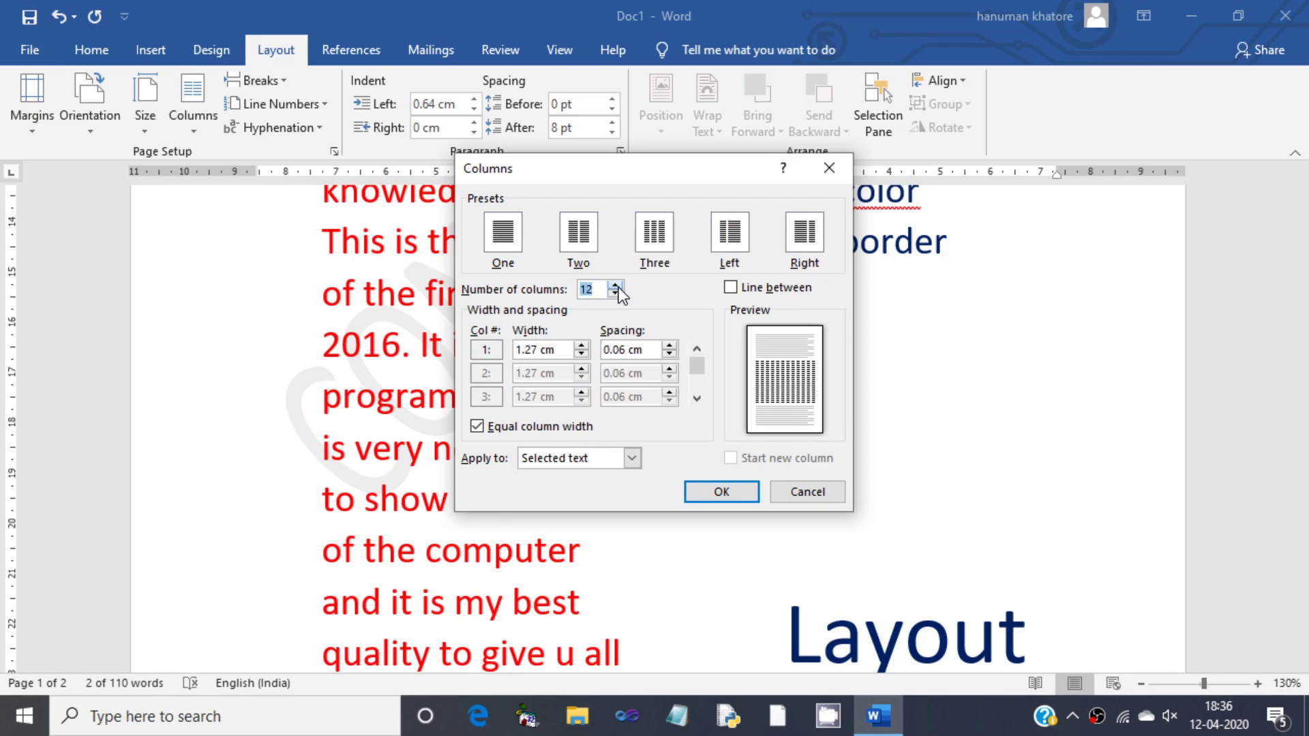
click(697, 488)
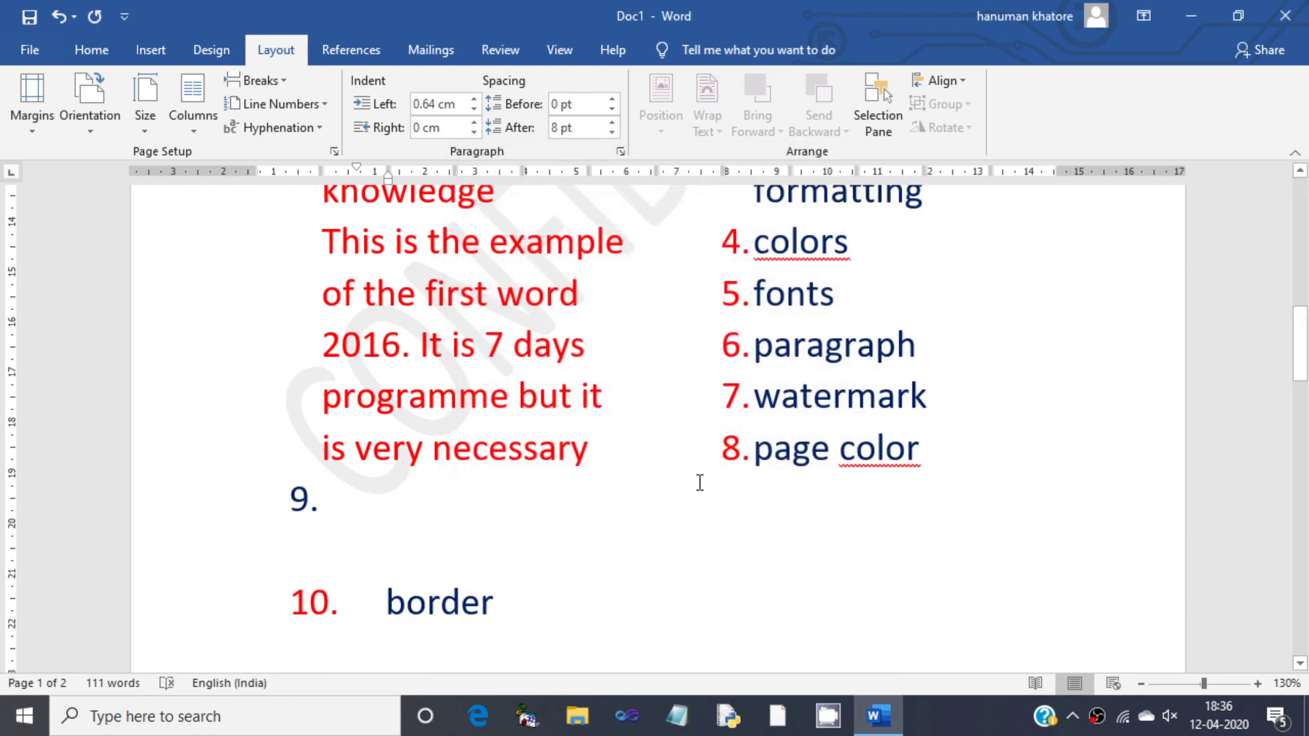
scroll(699, 482, up, 10)
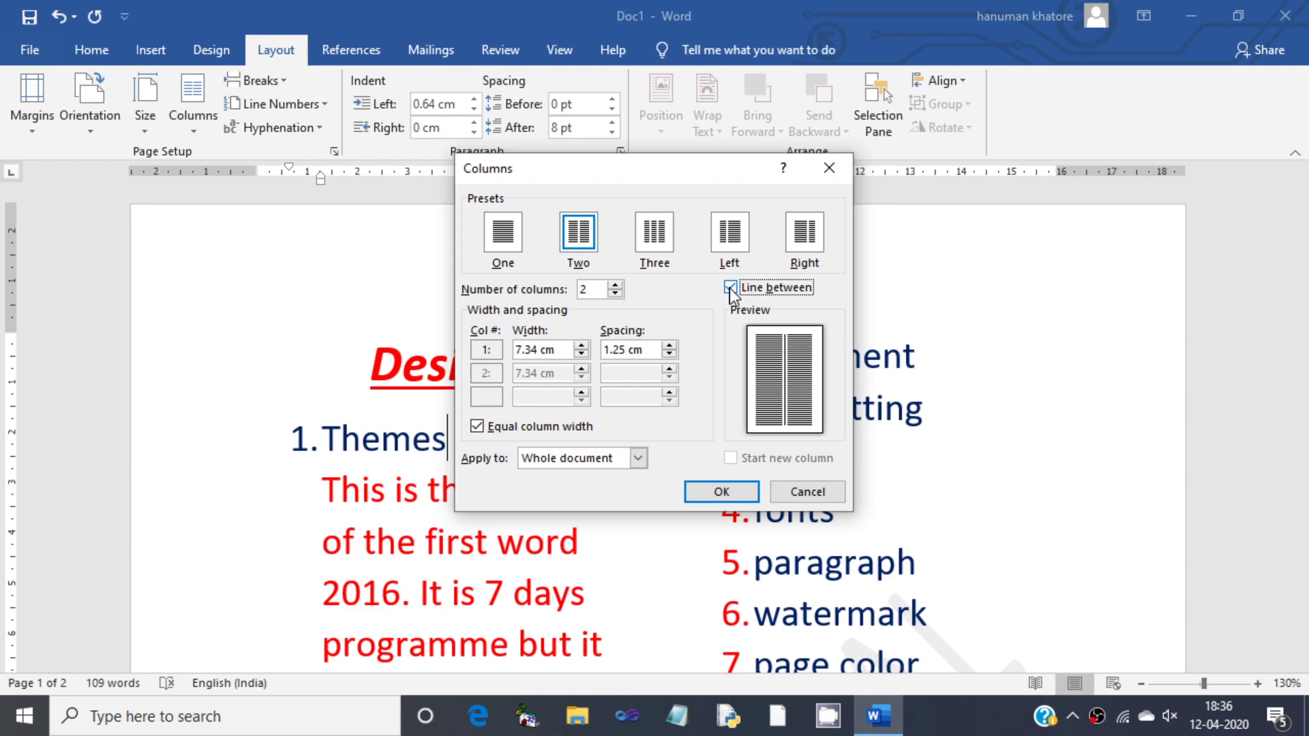
click(724, 491)
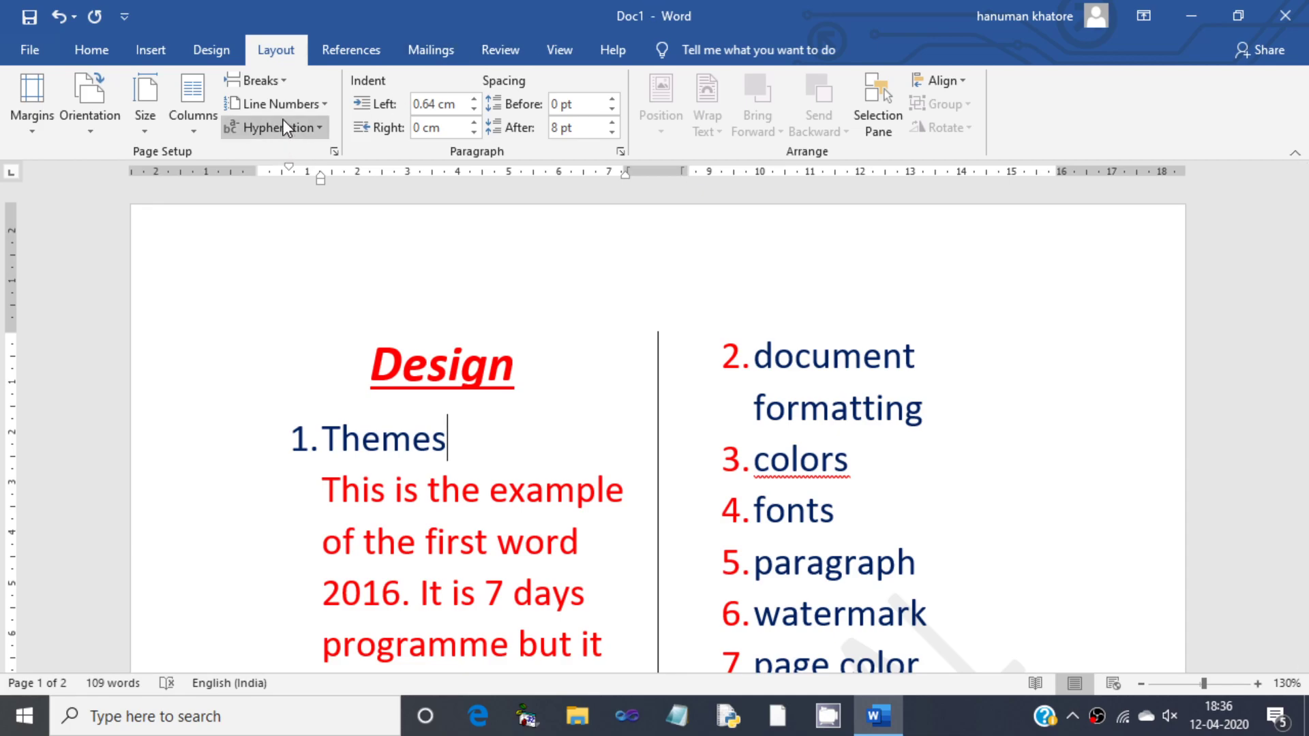
Reopen More Columns, try 12 columns, then cancel without changing the layout.
click(194, 116)
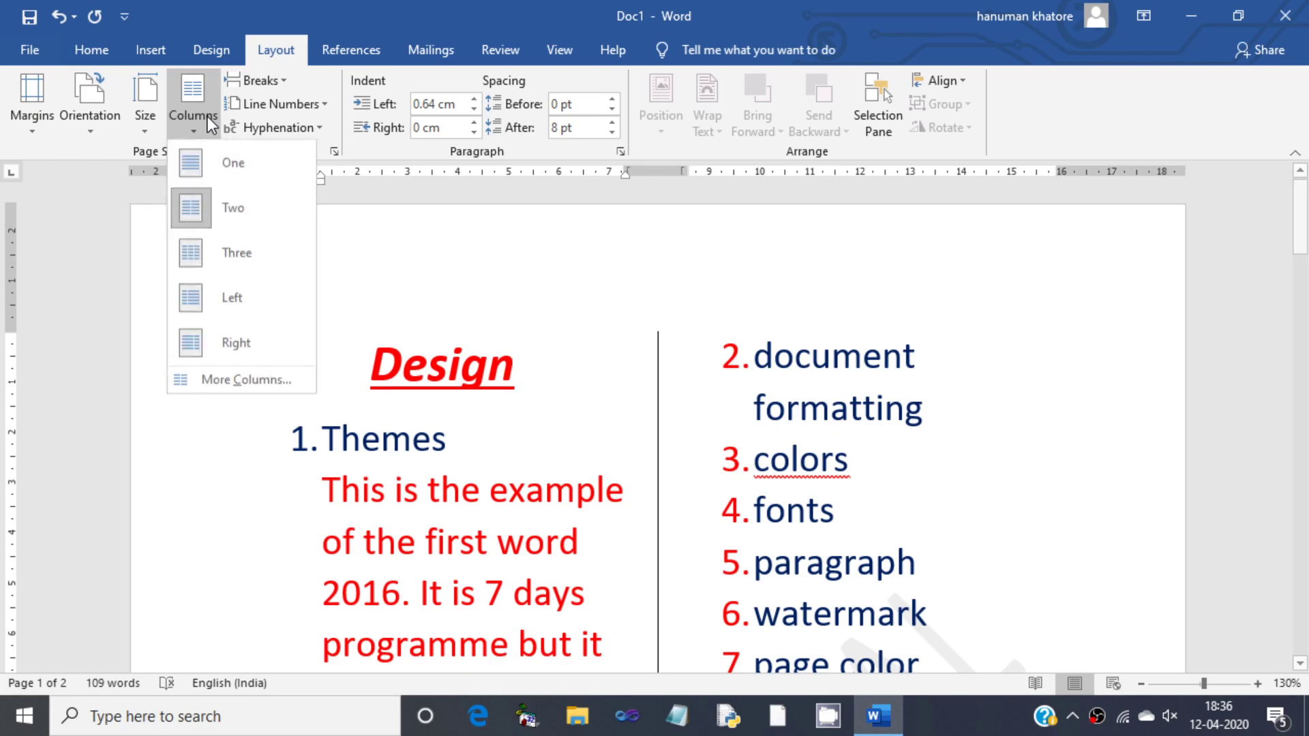
click(253, 373)
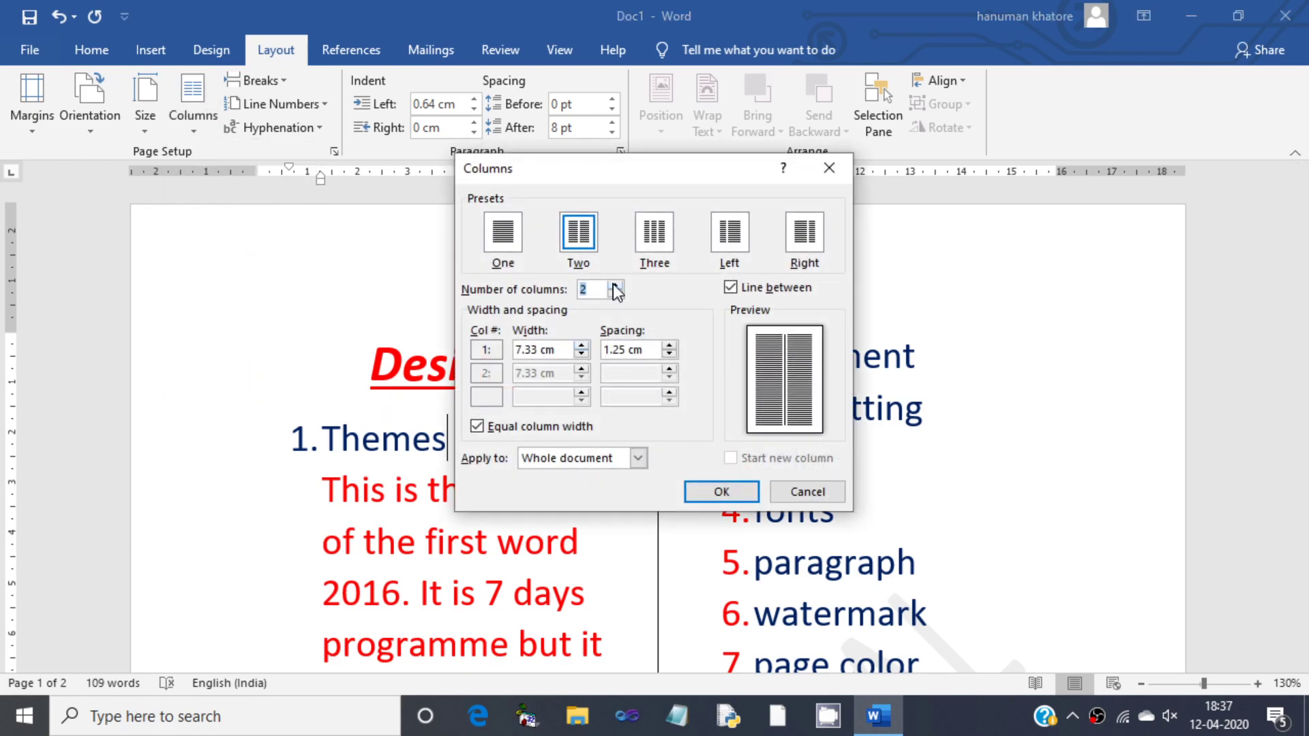
text(1)
click(615, 293)
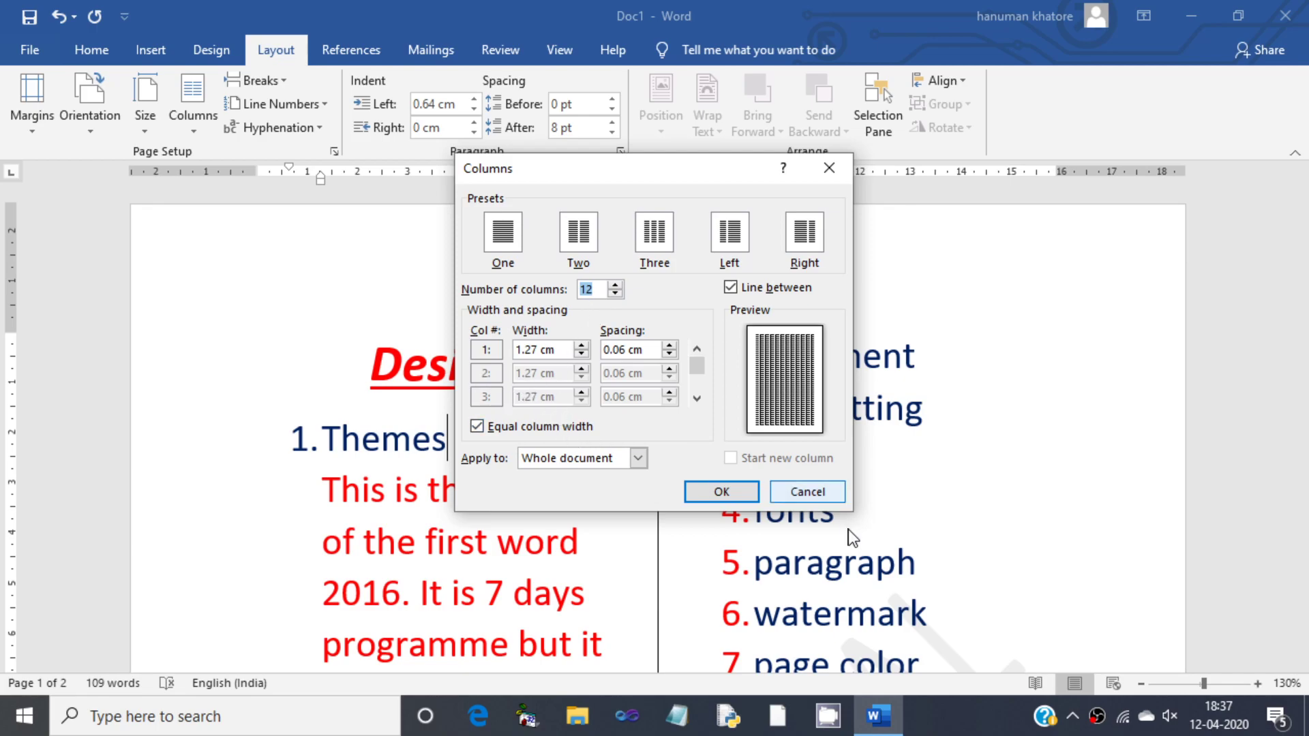
click(842, 490)
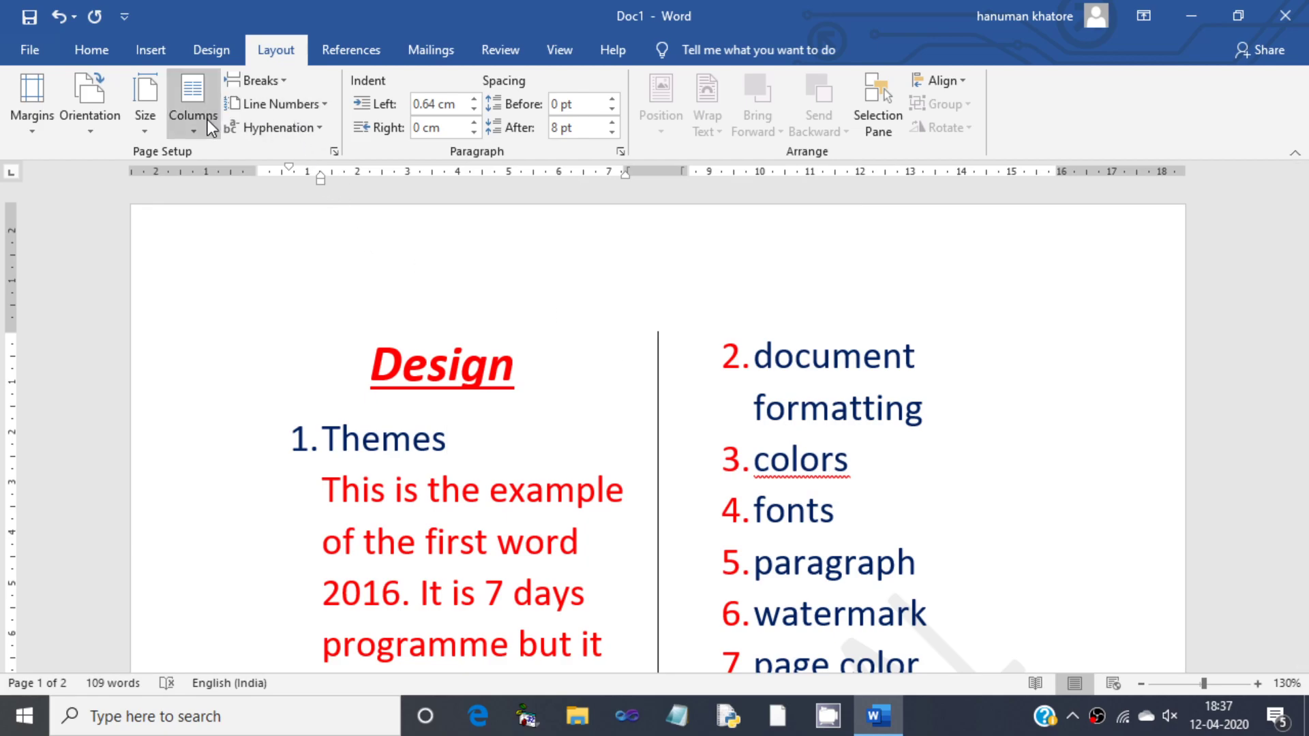
Insert a page break at the insertion point, then undo it.
click(265, 80)
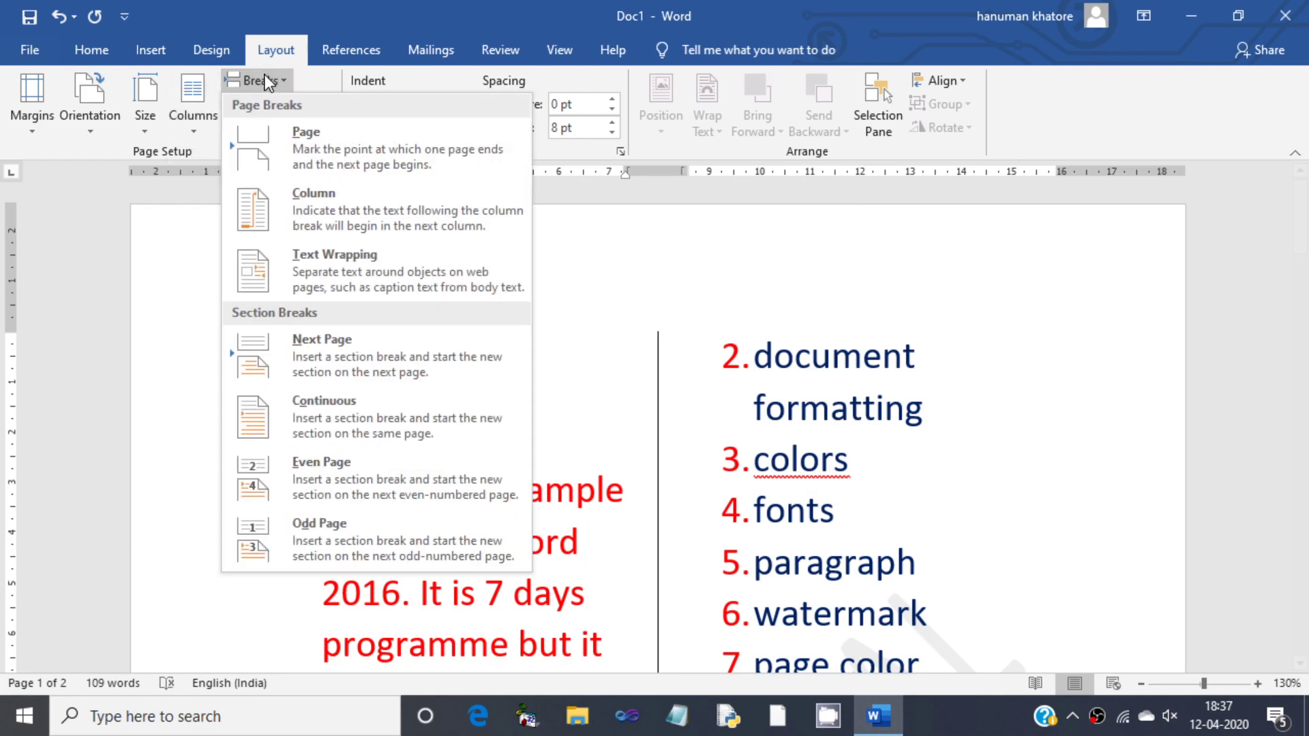
click(268, 145)
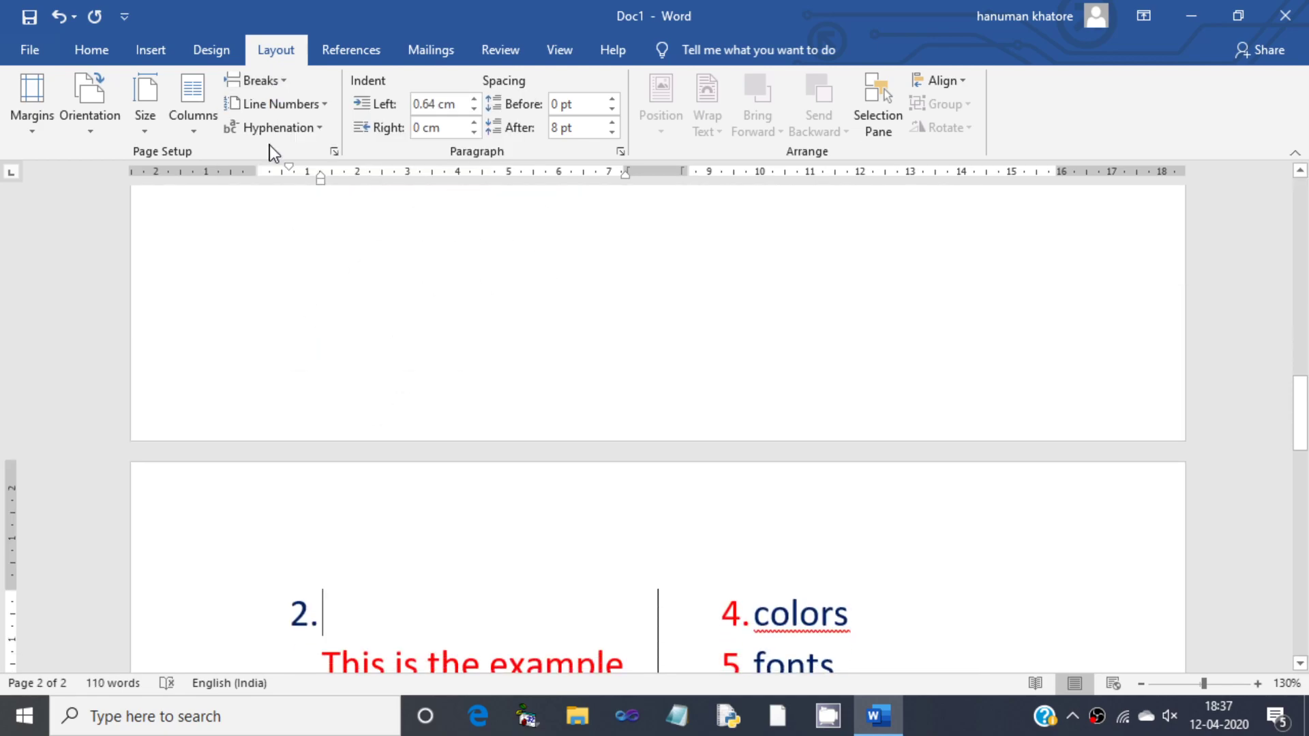
key(ctrl+z)
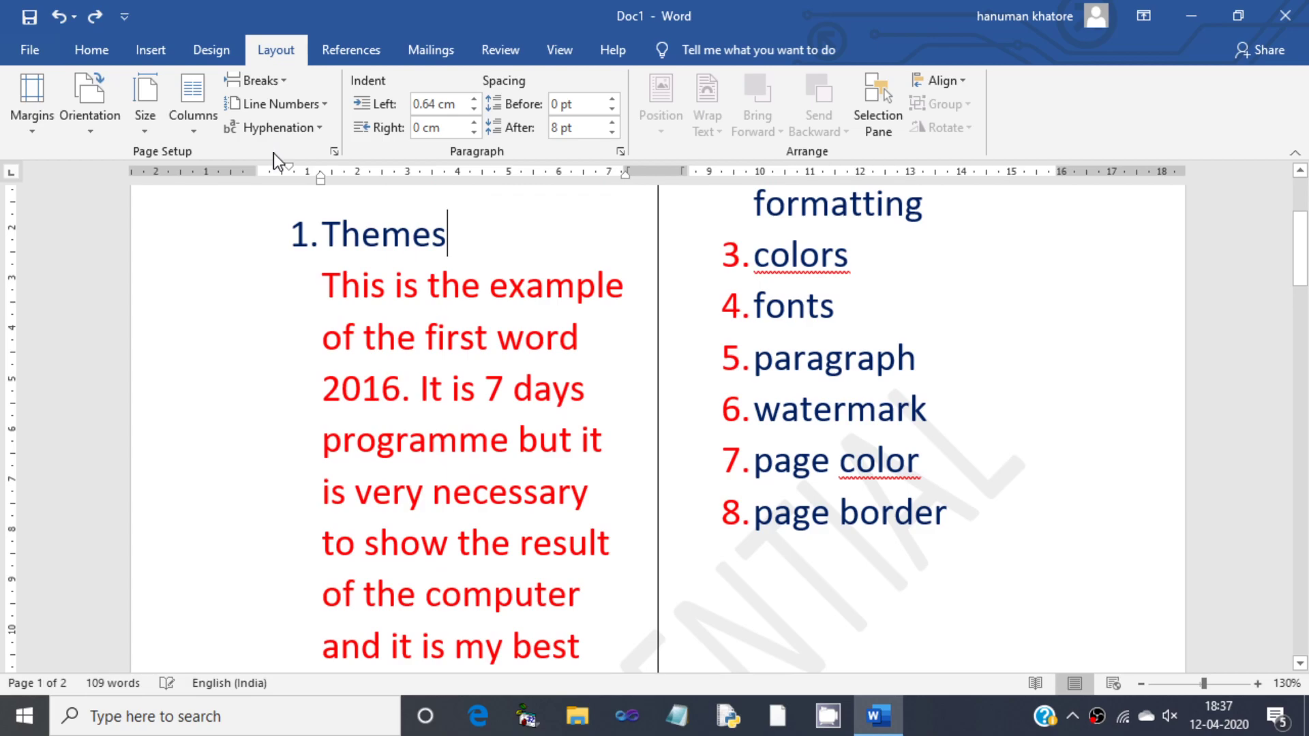
scroll(424, 330, up, 3)
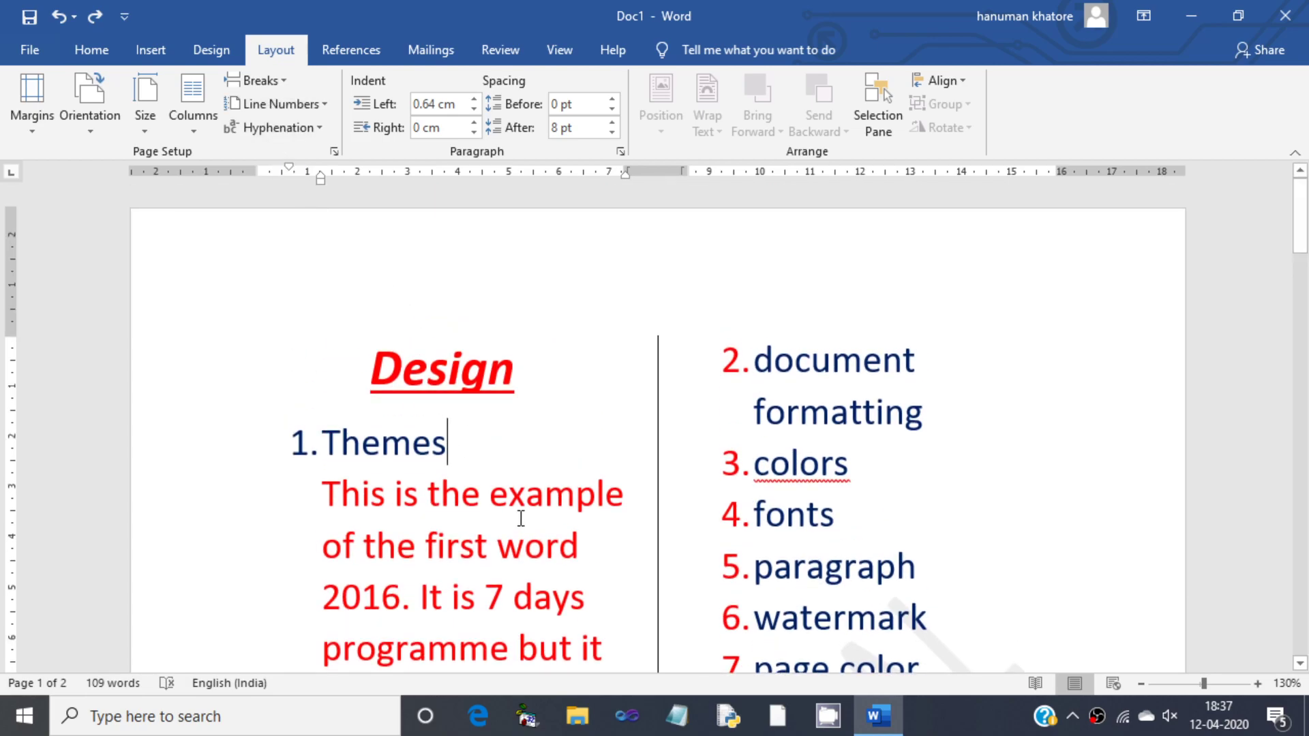
scroll(519, 512, down, 4)
scroll(519, 512, down, 2)
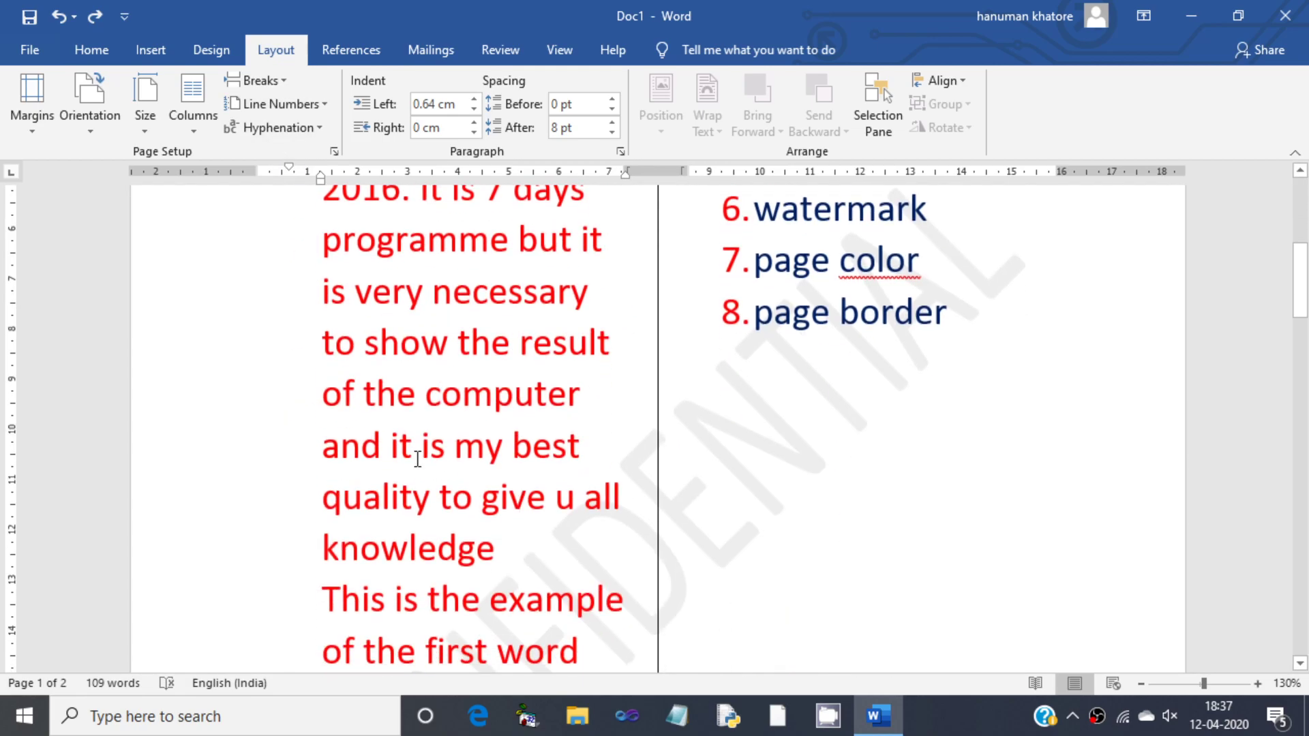
Insert a column break before the word 'and', then undo it.
double_click(334, 446)
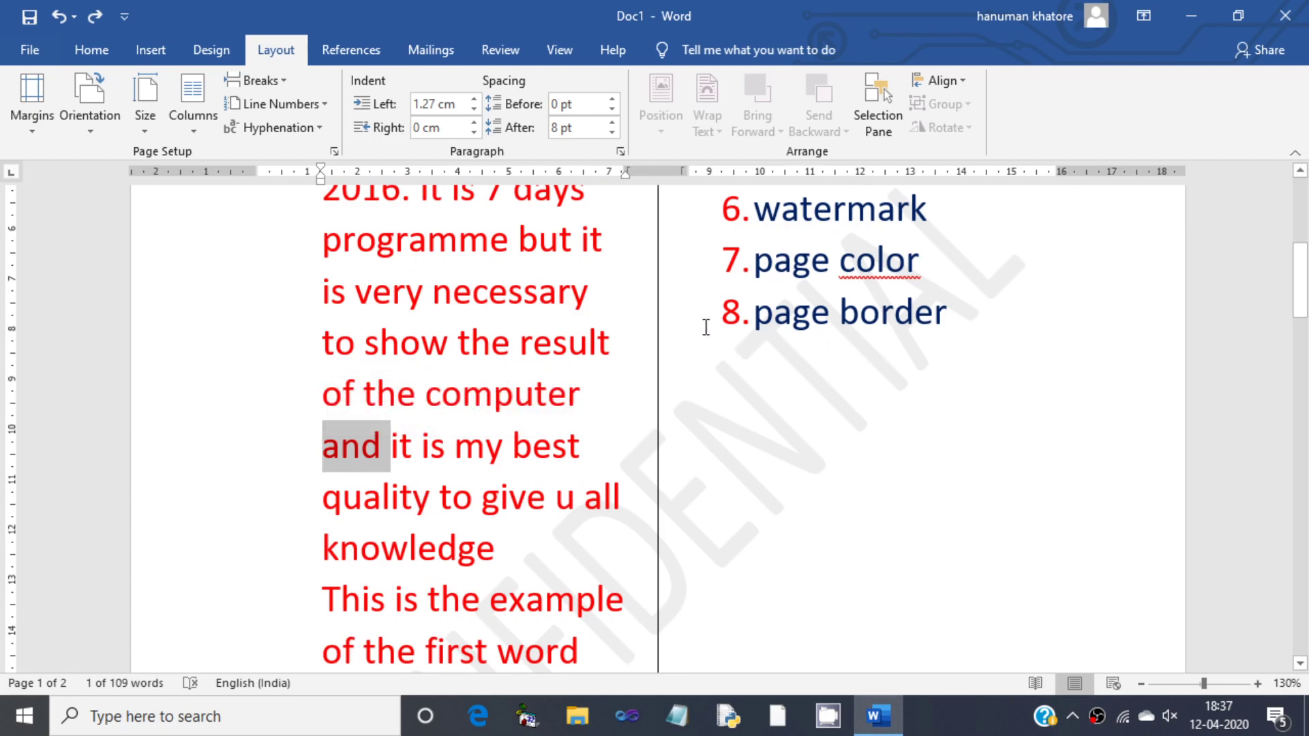
click(273, 83)
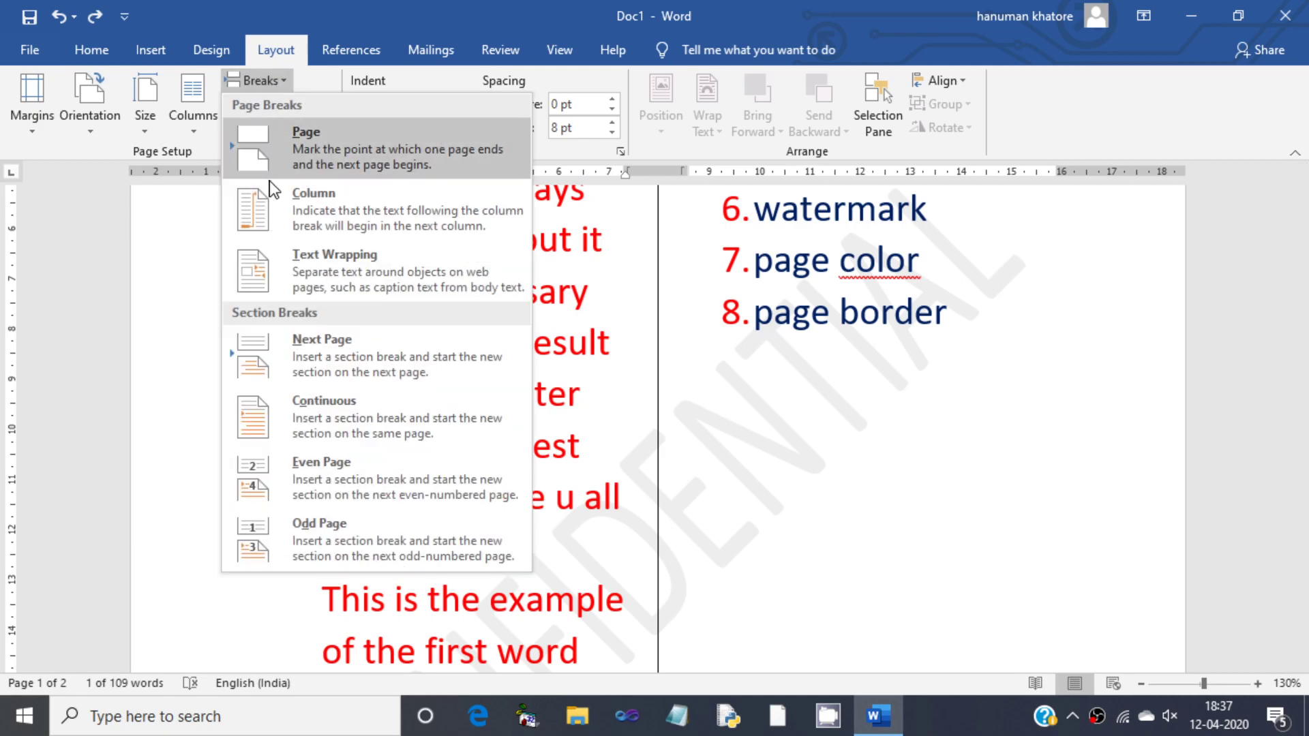
click(271, 205)
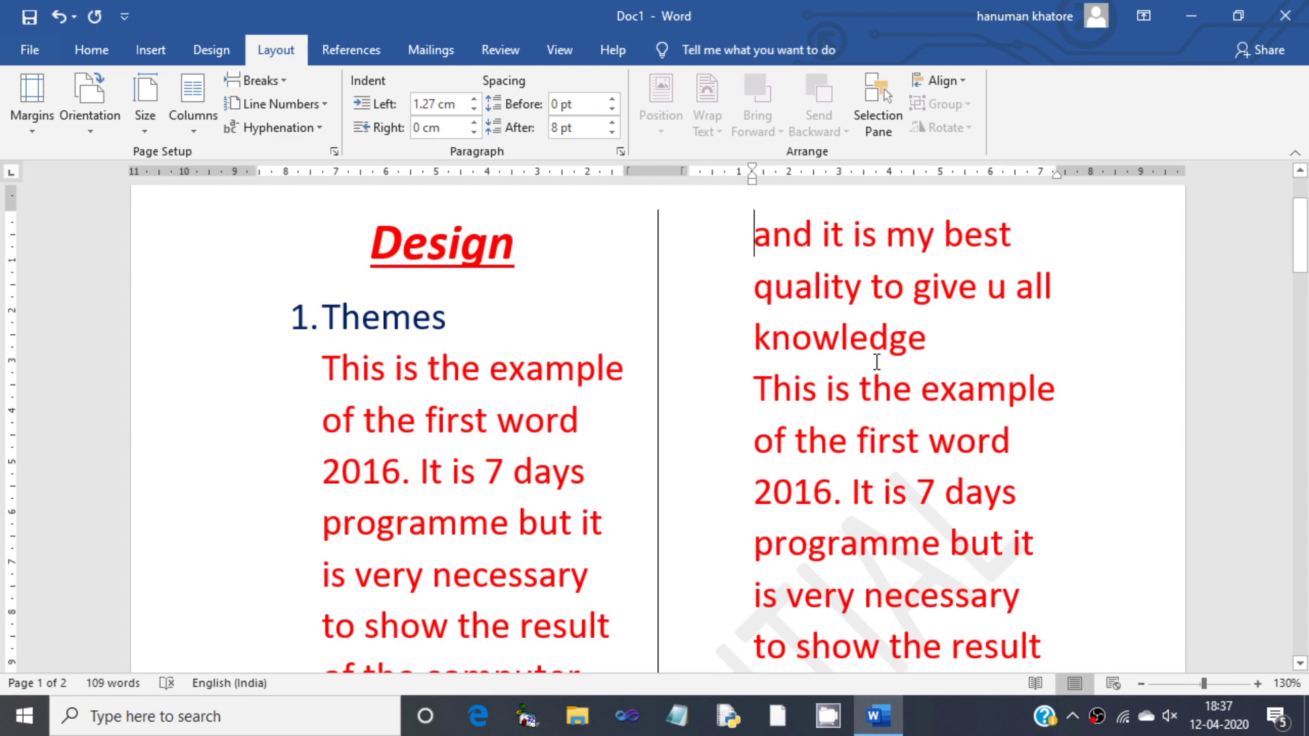
key(ctrl+z)
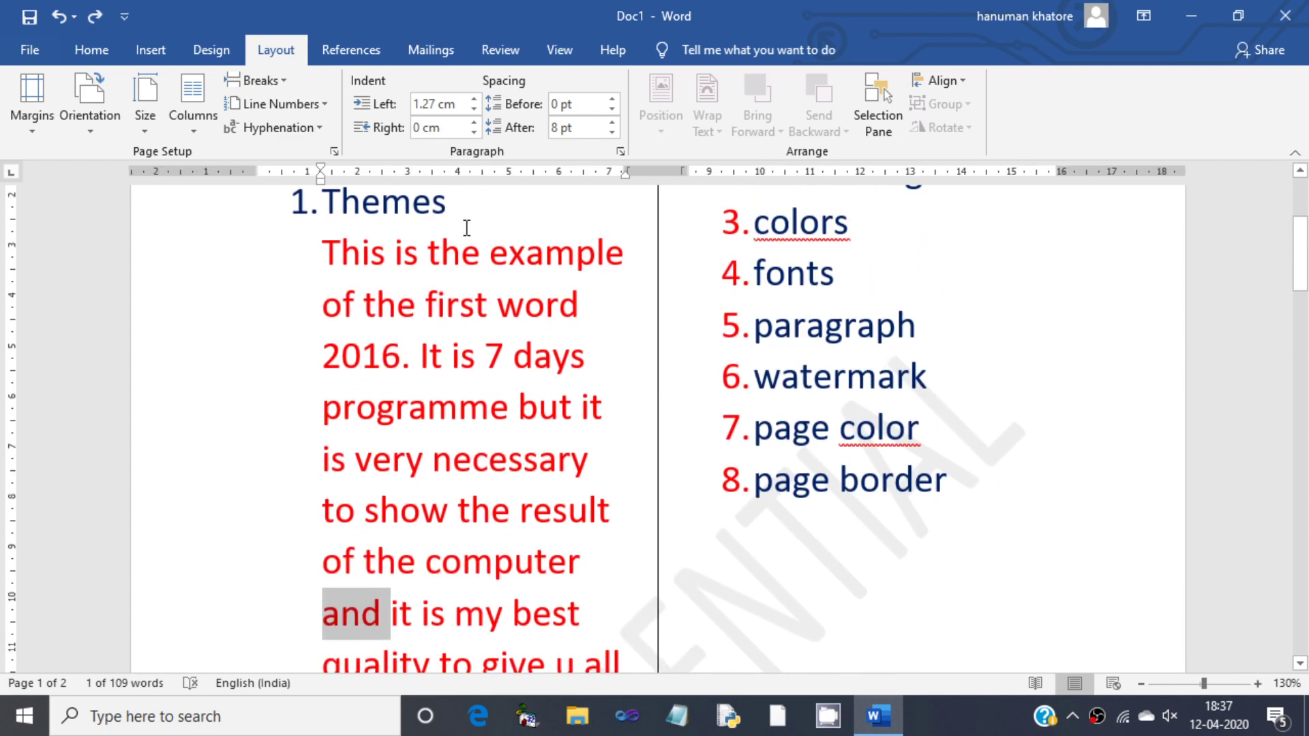
click(283, 104)
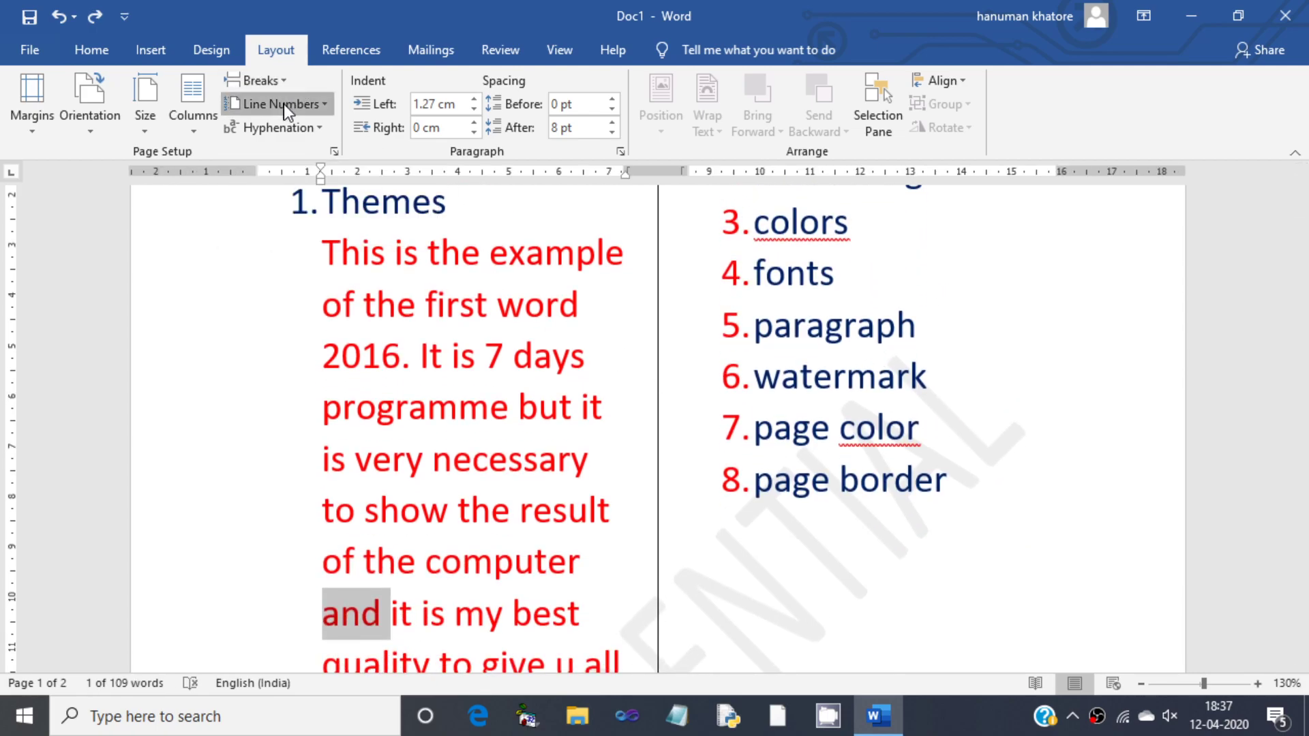
click(655, 436)
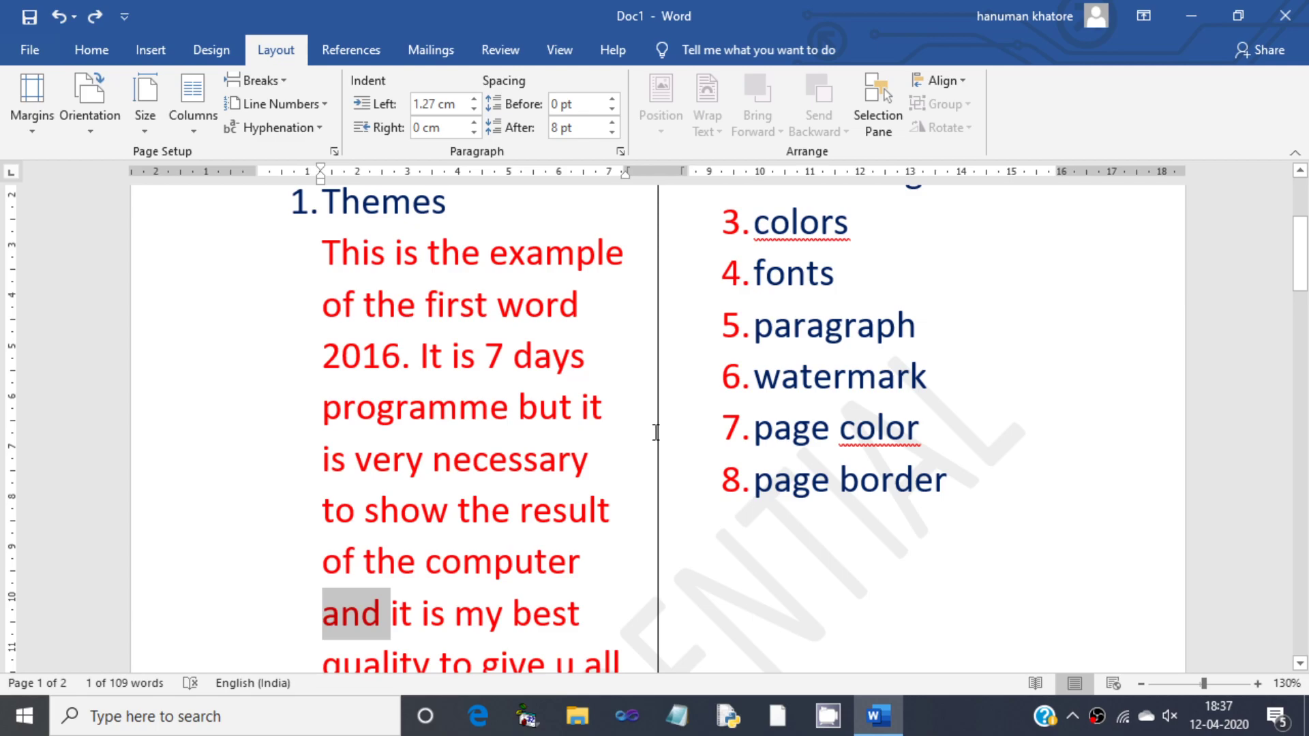
Undo back to a single column and number all lines continuously.
key(ctrl+z)
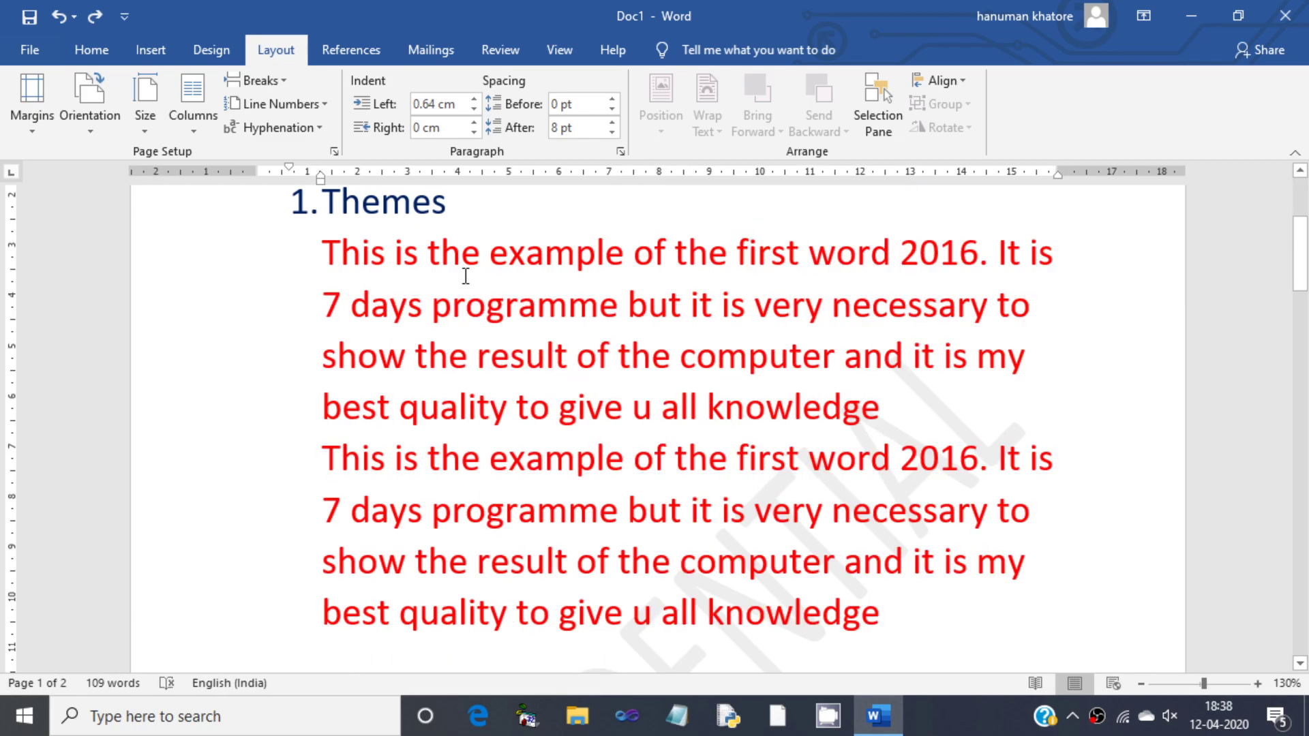
click(300, 109)
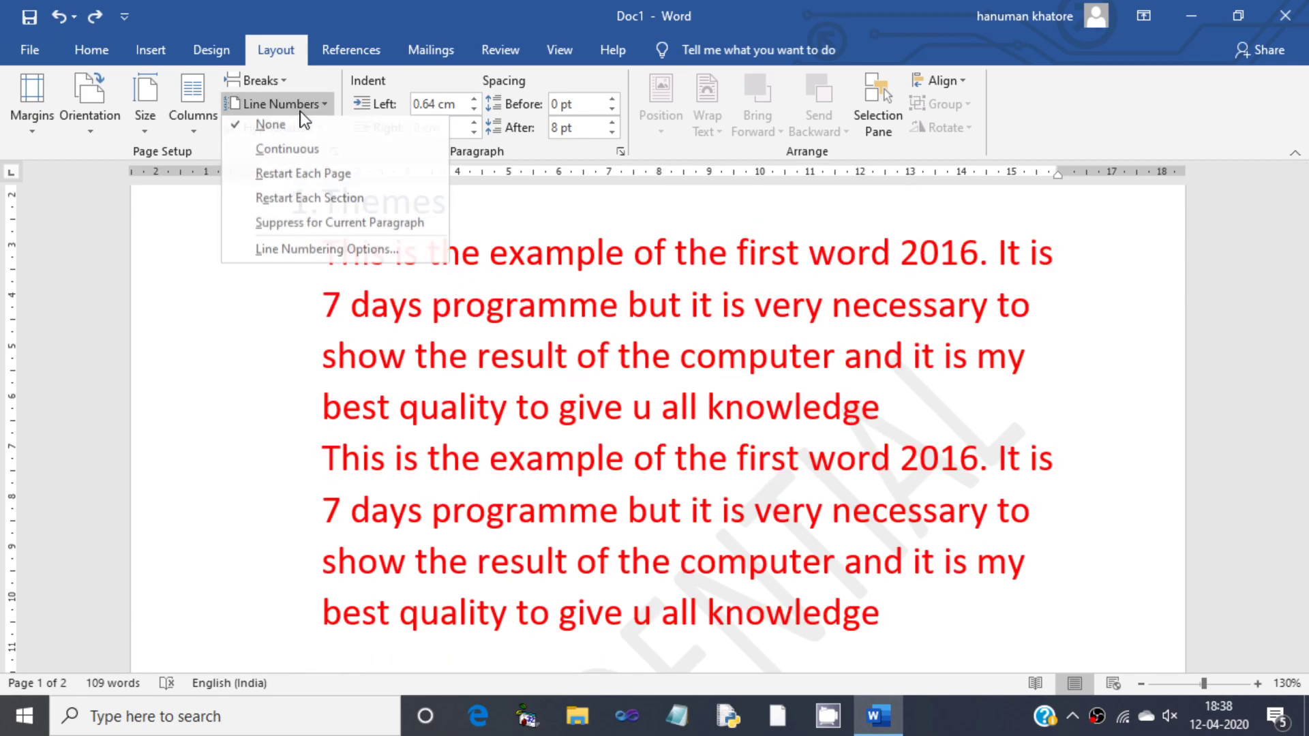
click(297, 155)
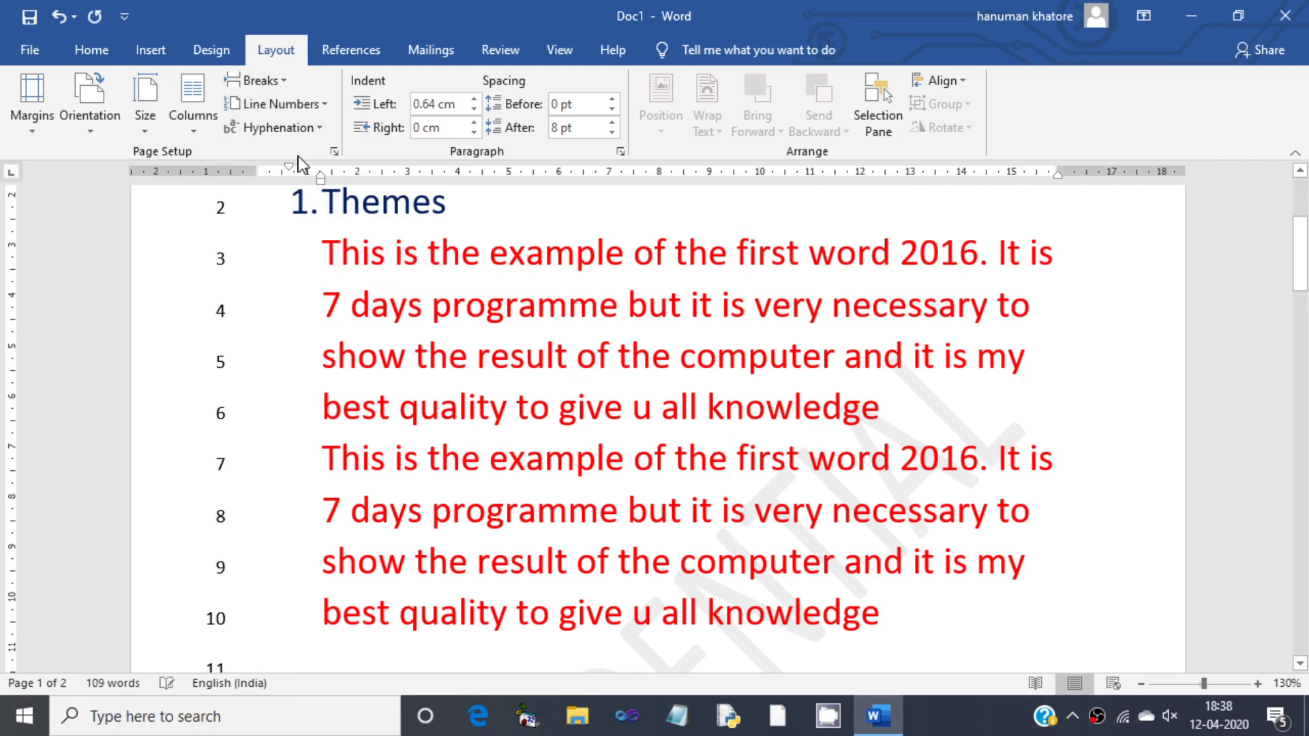
click(317, 109)
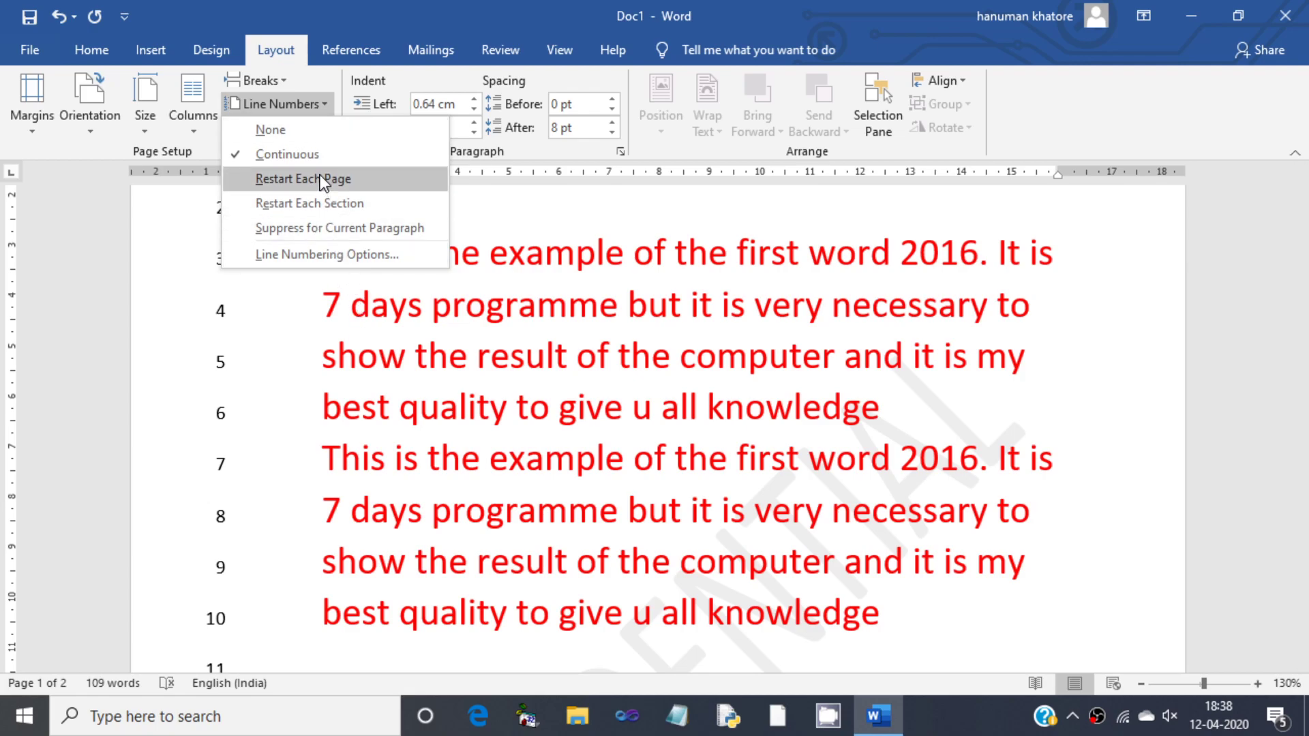
click(355, 319)
Suppress line numbers for the selected Themes paragraphs, then undo the suppression.
click(305, 210)
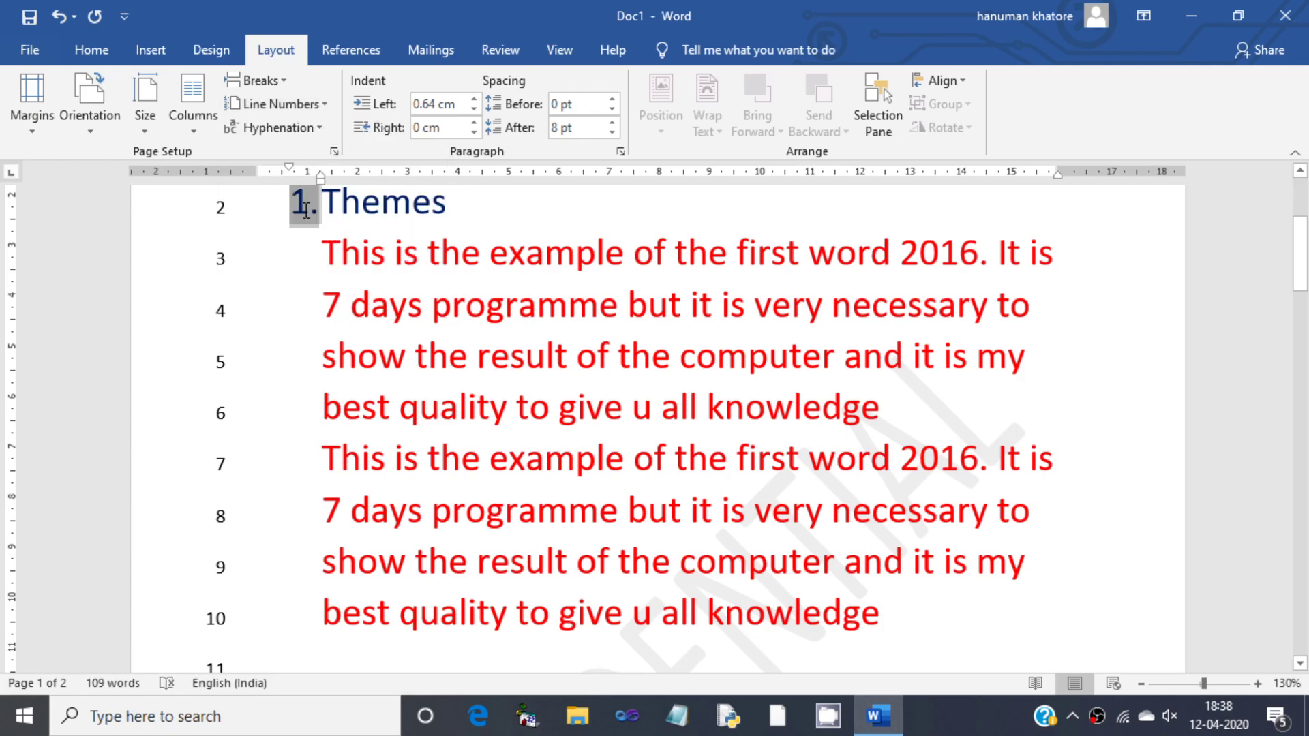
key(shift+Down)
key(shift+Down)
key(shift+Down)
key(shift+Down)
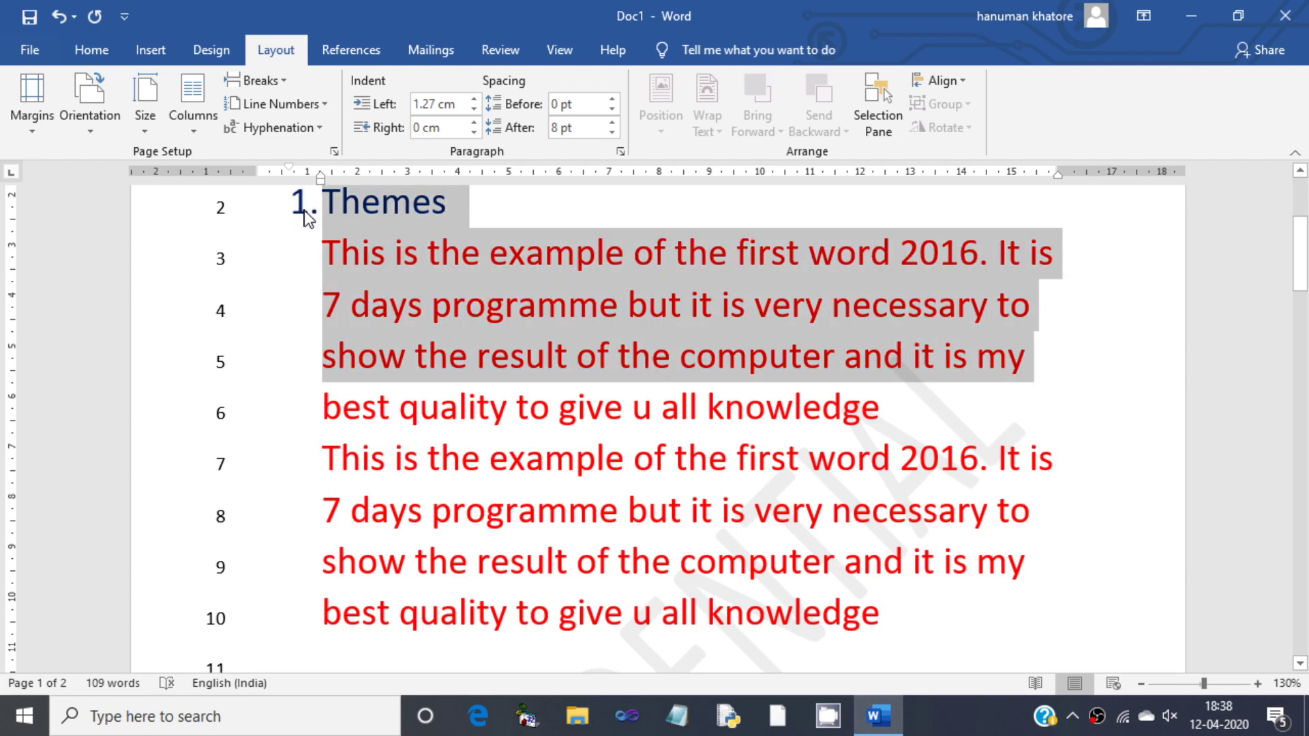
key(shift+Down)
key(shift+Down)
key(shift+Down)
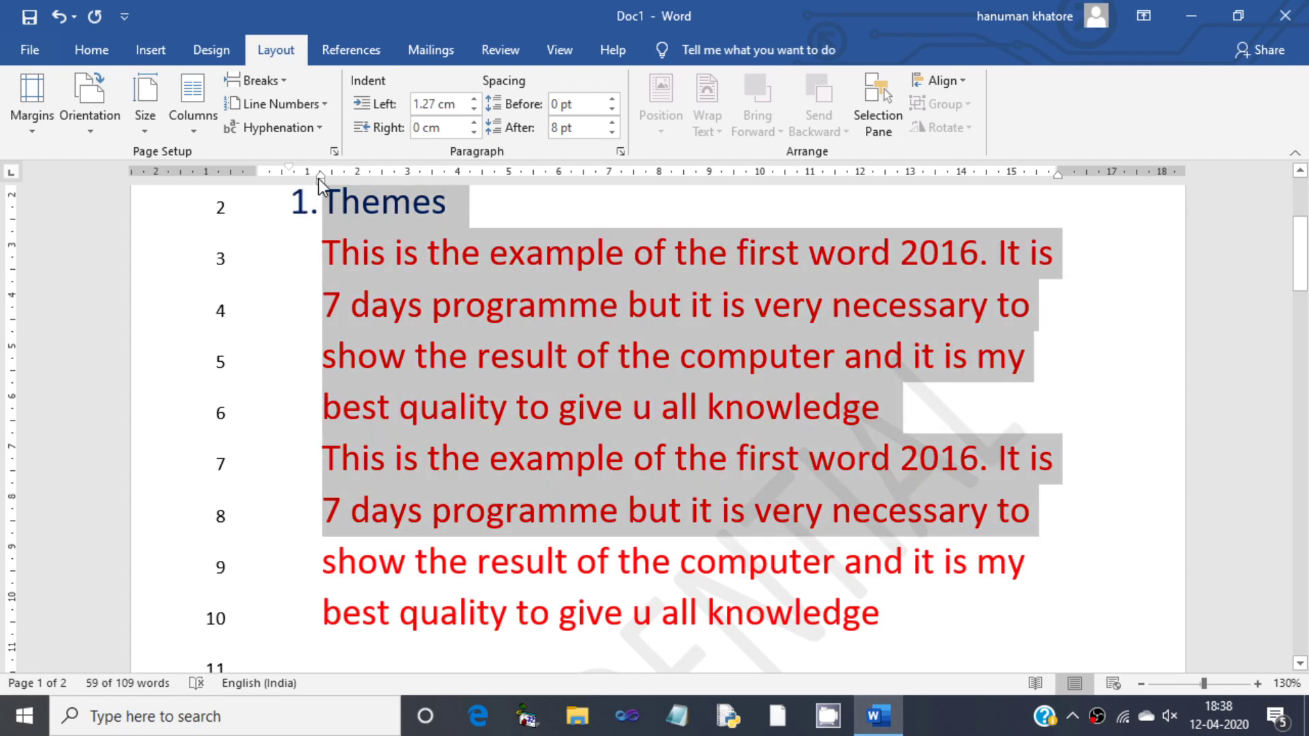
click(279, 103)
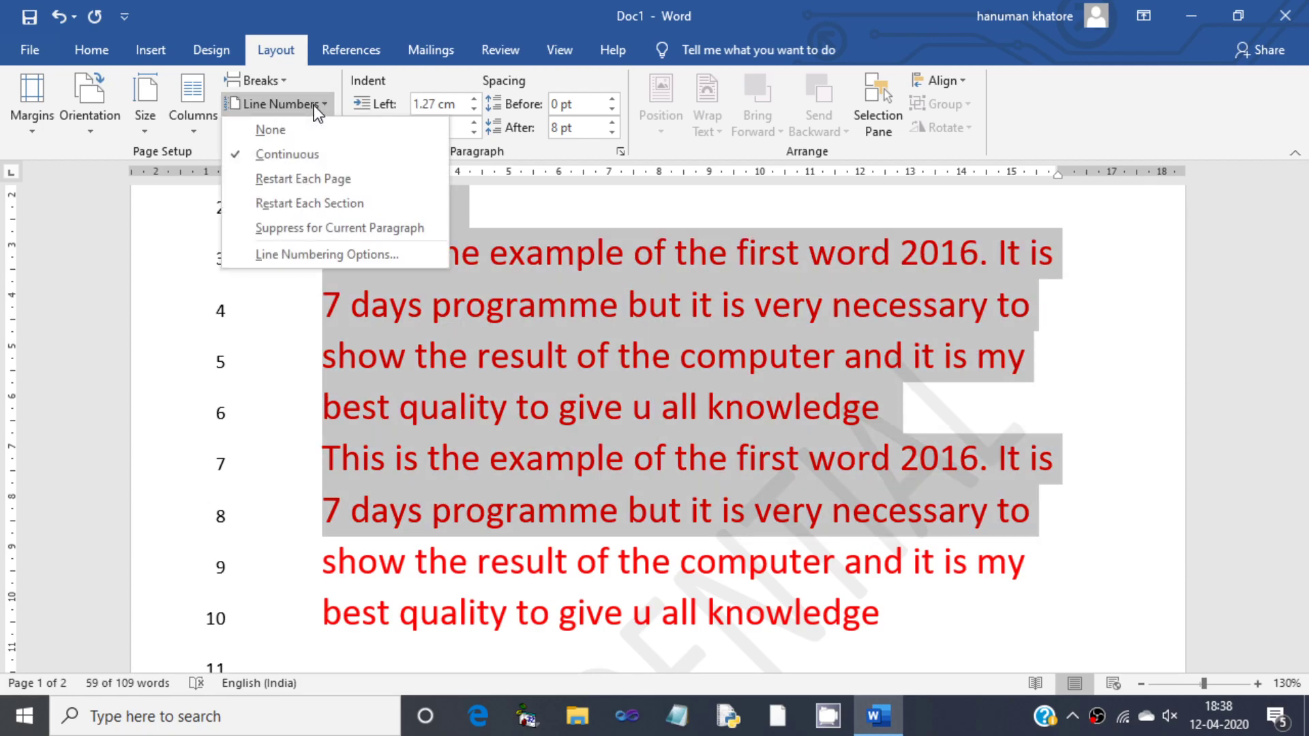
click(310, 225)
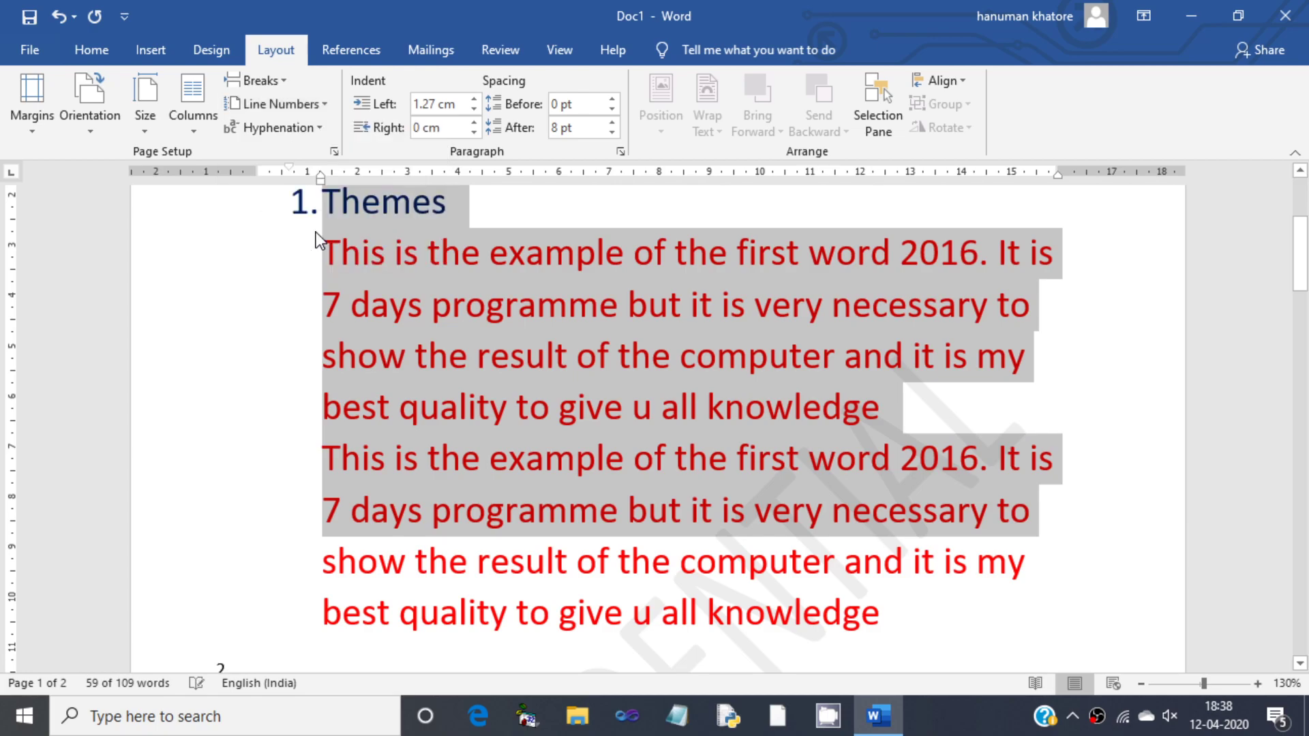
scroll(266, 311, up, 3)
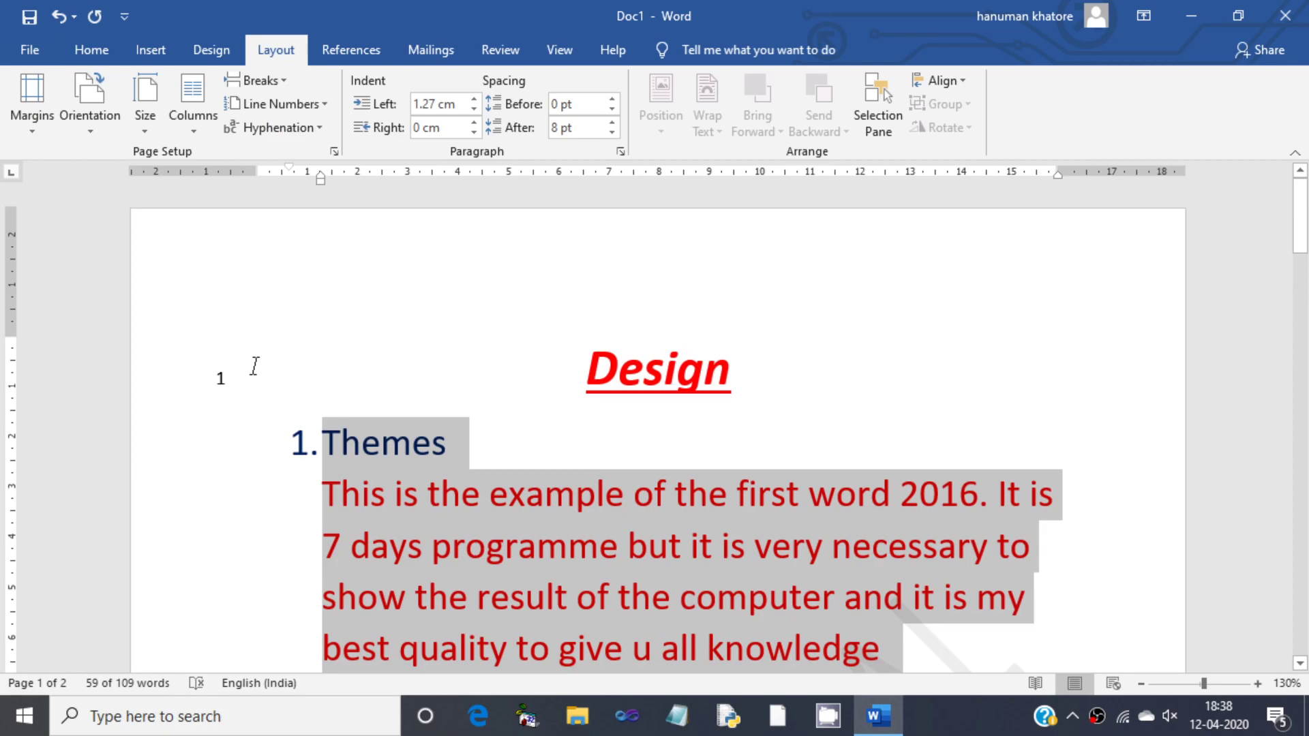
key(ctrl+z)
scroll(614, 451, down, 5)
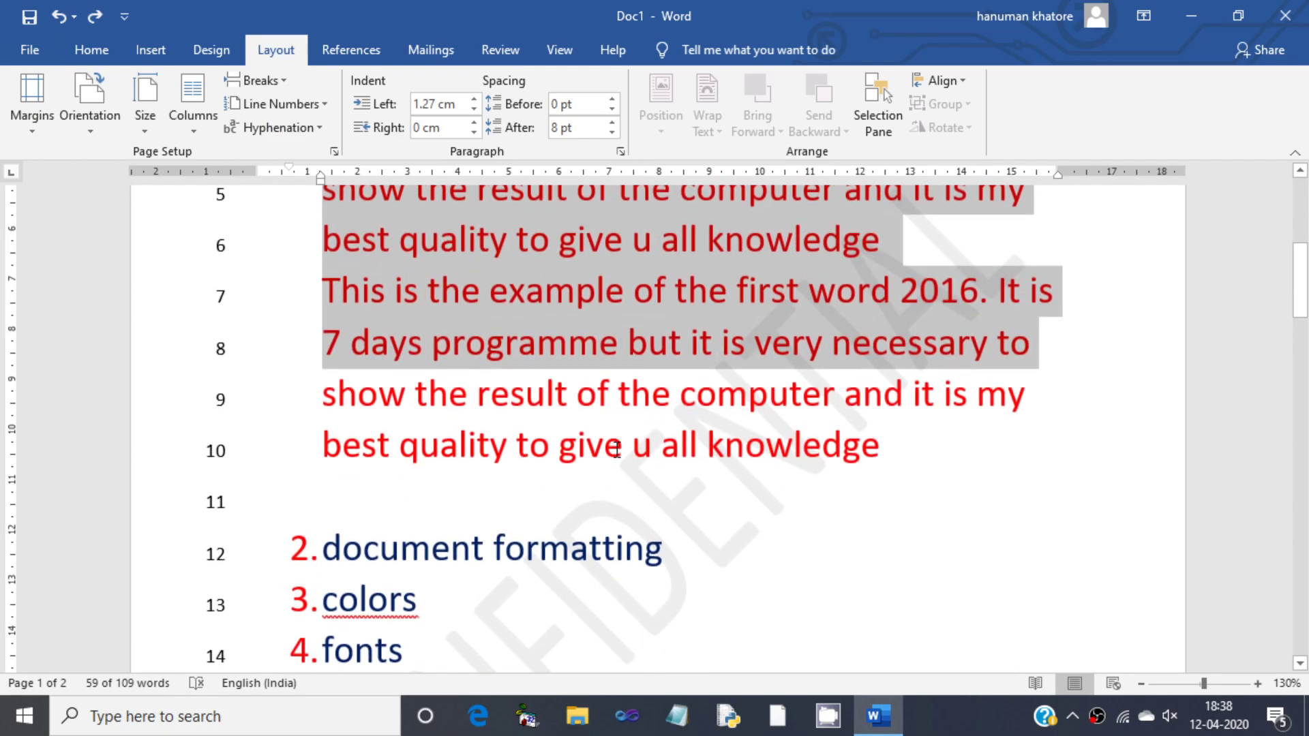
Add two blank lines after 'knowledge'.
double_click(929, 453)
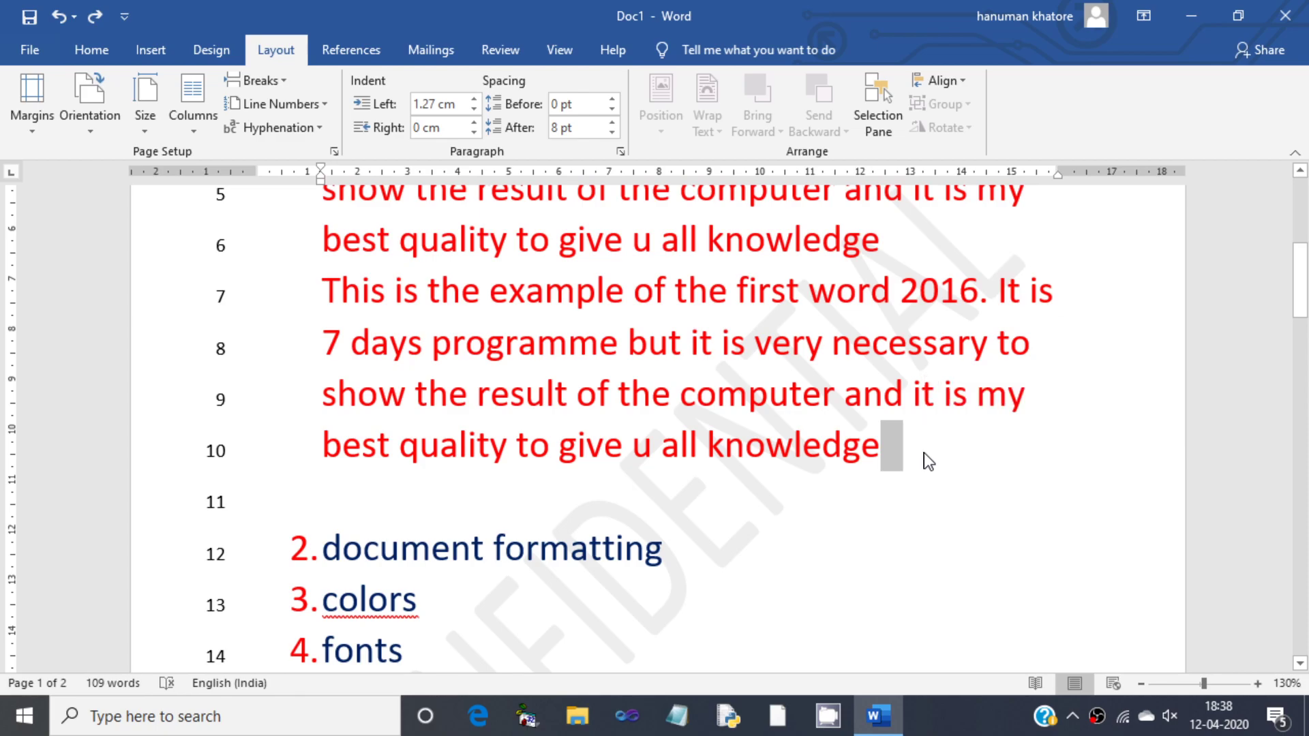
key(Return)
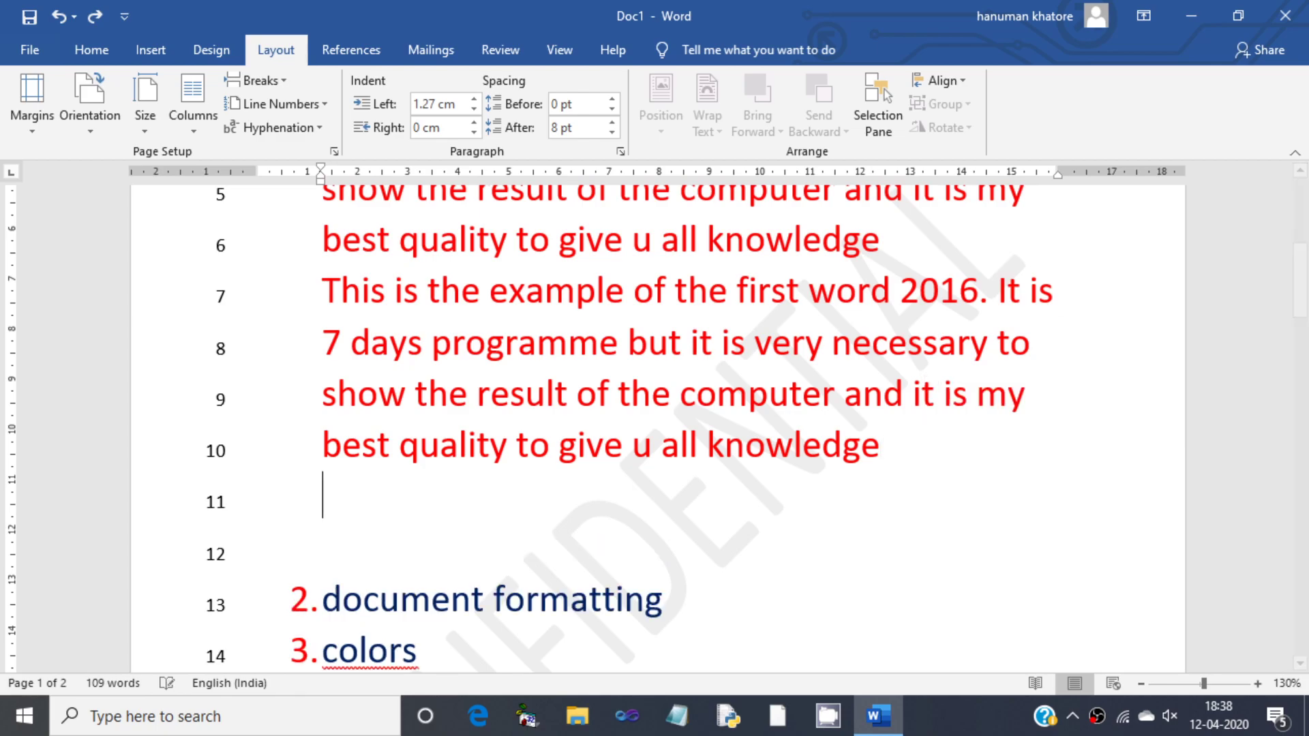
key(Return)
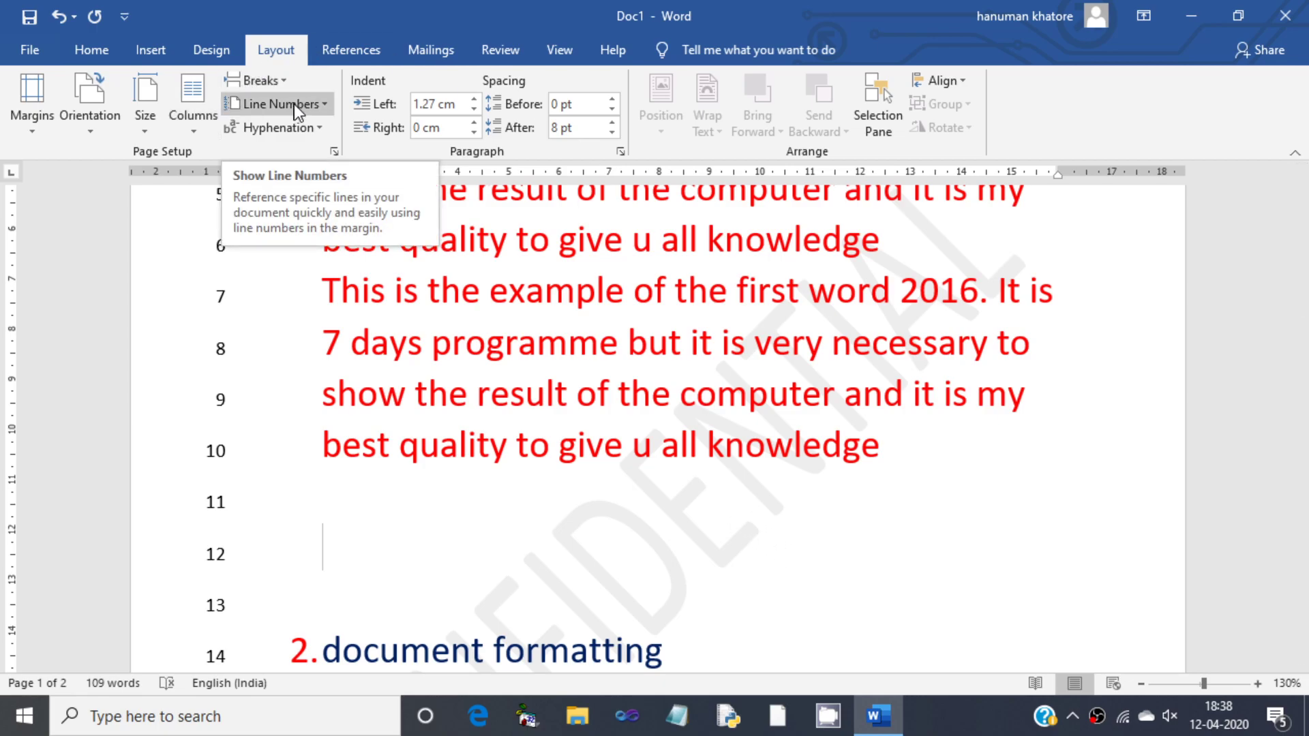
Set the text below the Themes paragraphs to a Two-column layout.
click(281, 81)
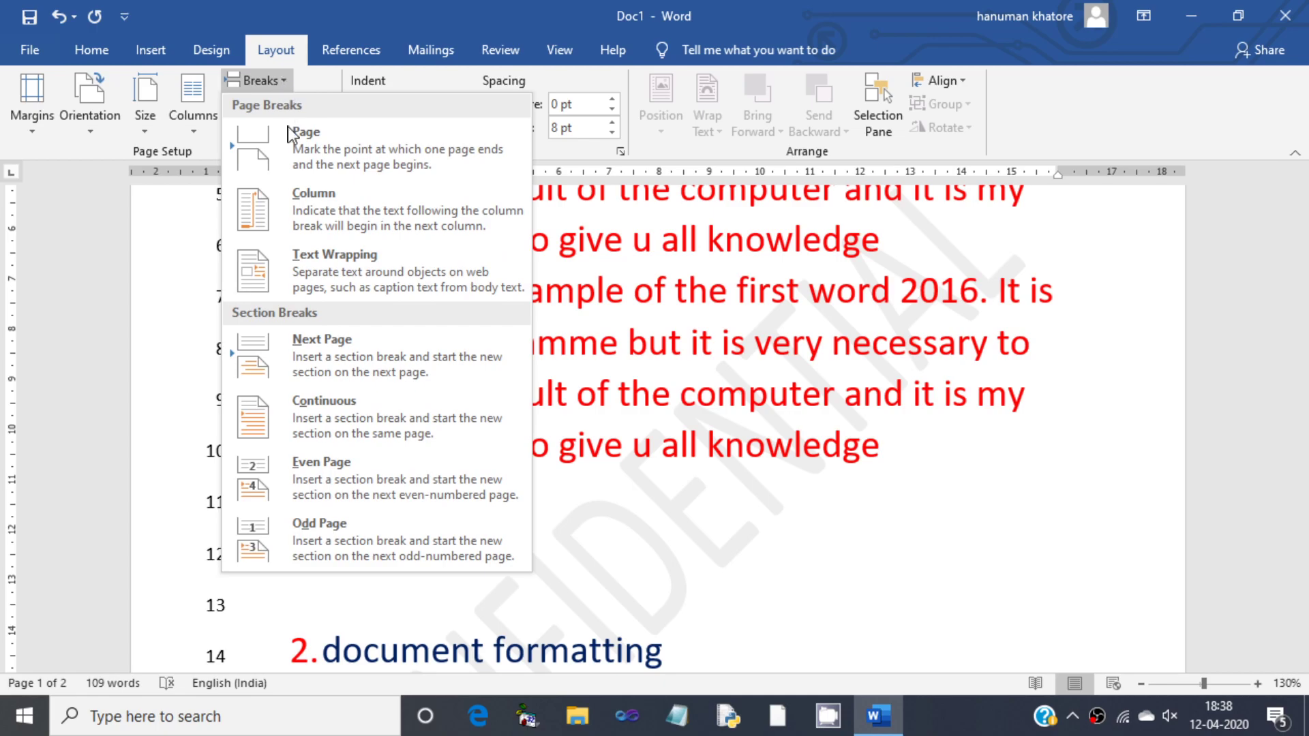
click(326, 408)
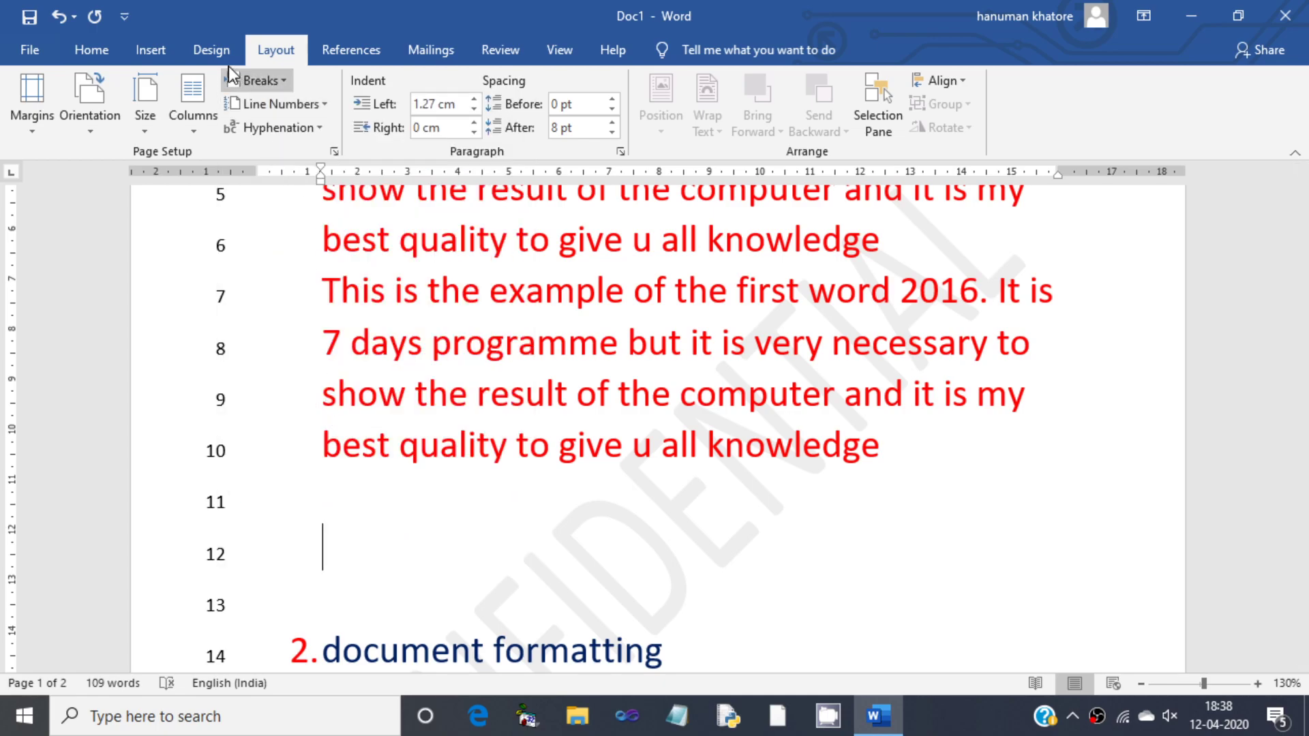
click(197, 92)
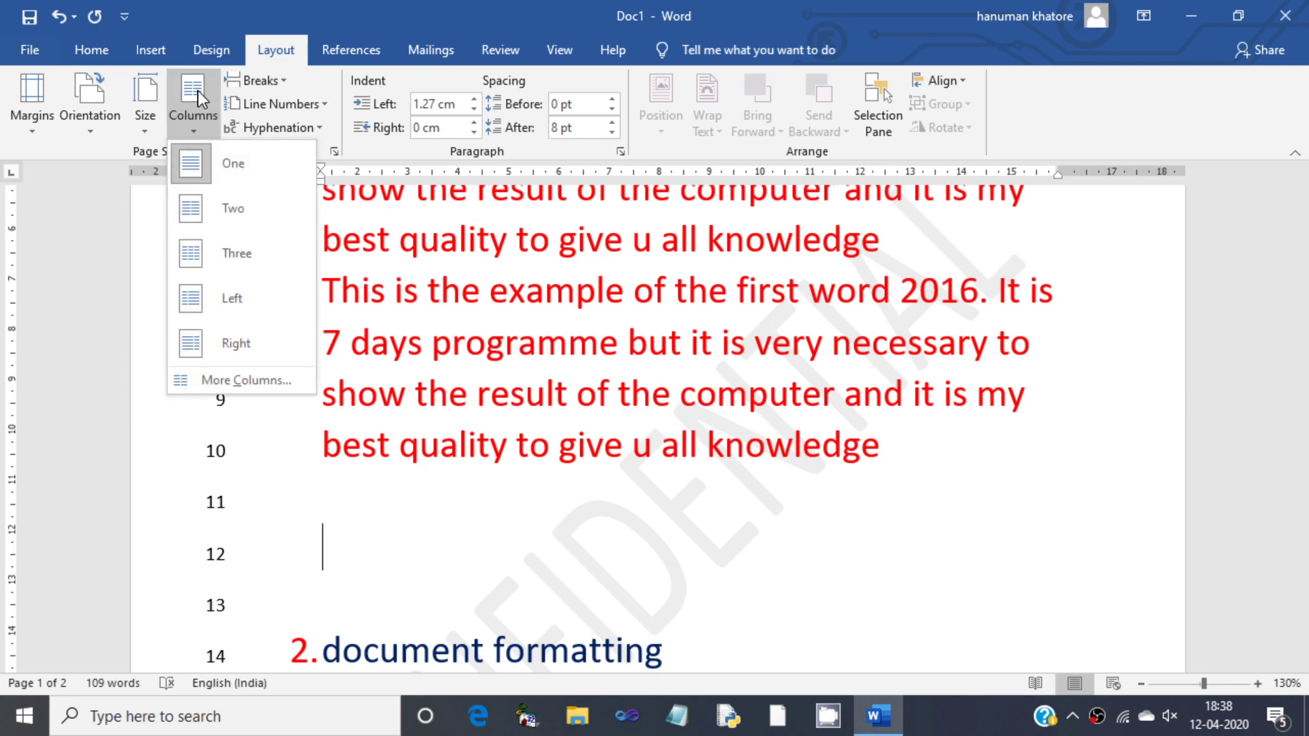
click(220, 210)
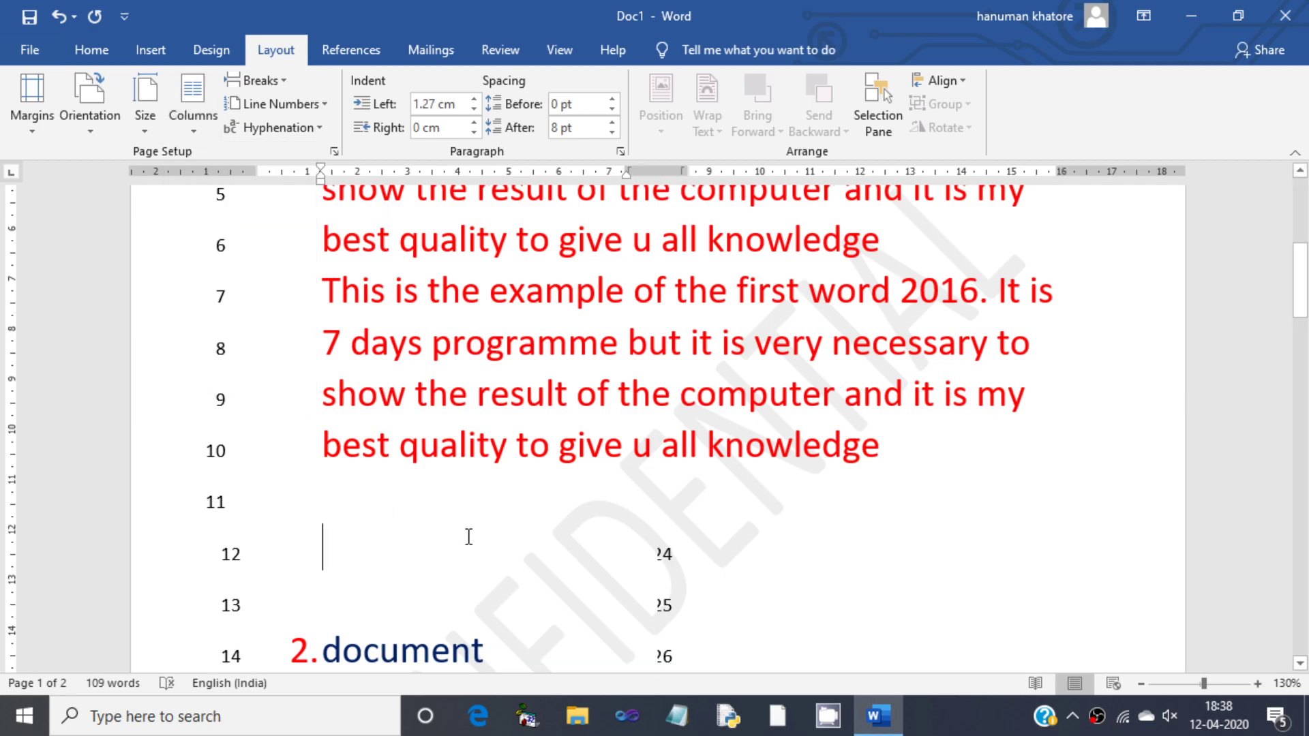
Type a line of random filler letters into the first column at line 12.
text(cbvxcvbxcvbxcvbxcvb)
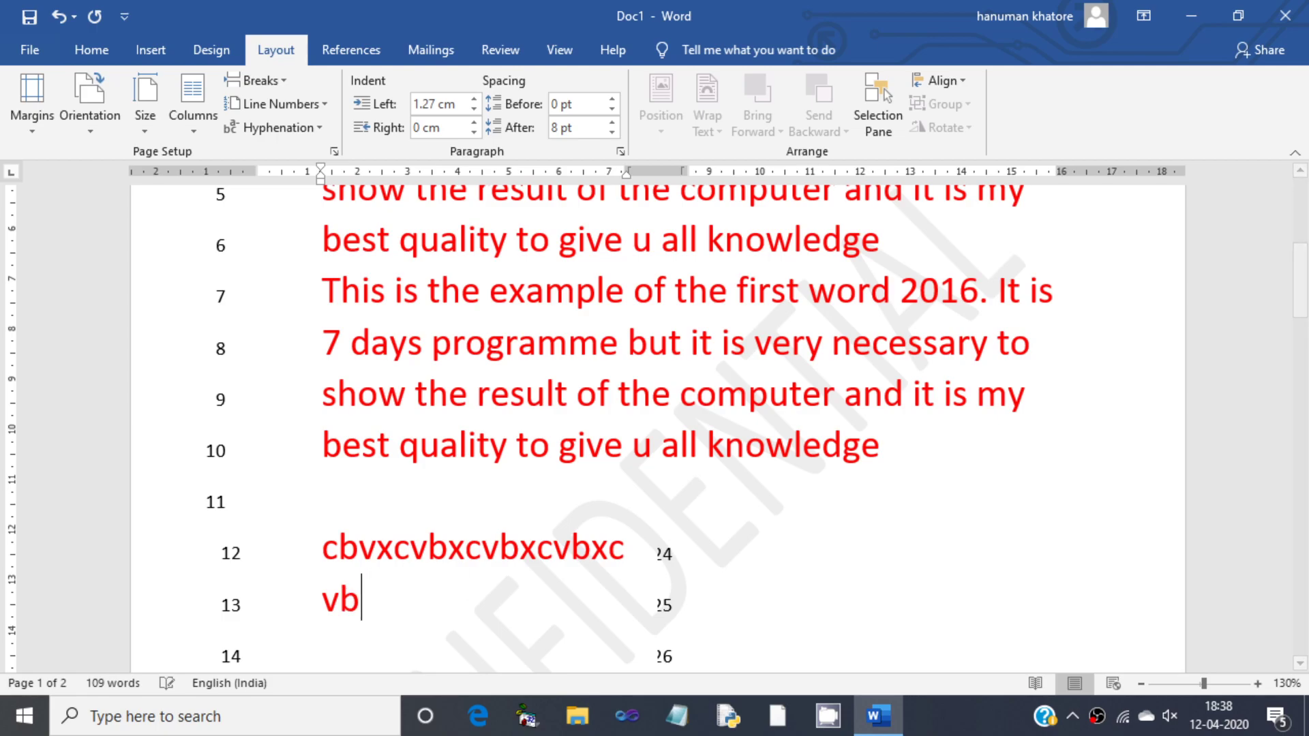
text(xcvbxcvbxcvbxcvbxvbxcvbxvcbxcvb)
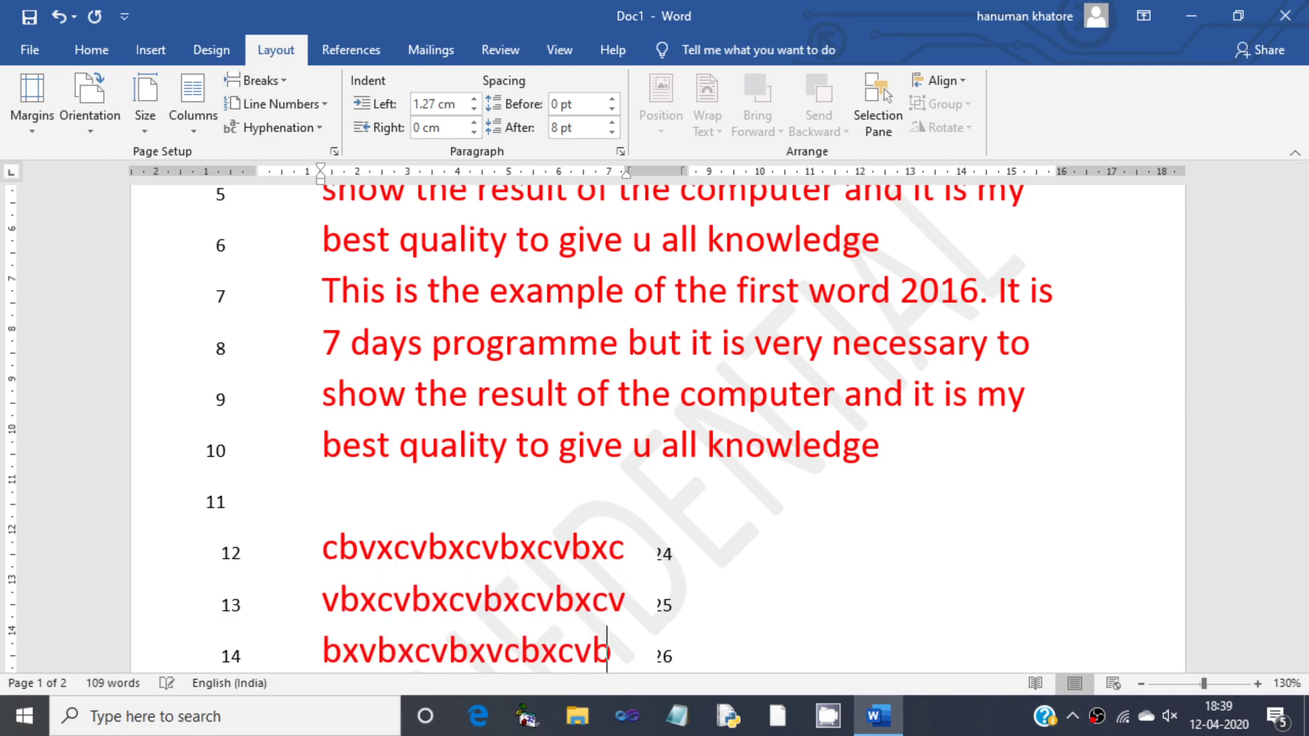
text(xvb)
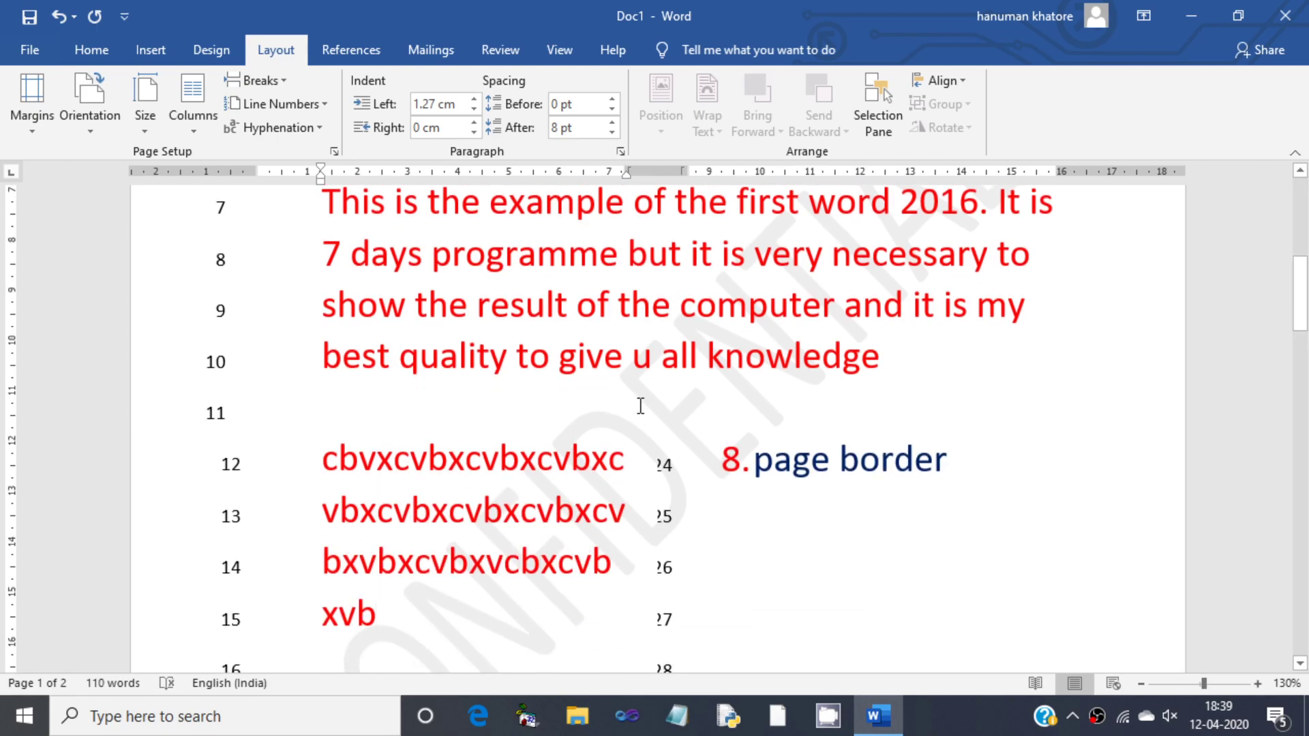
scroll(641, 406, up, 5)
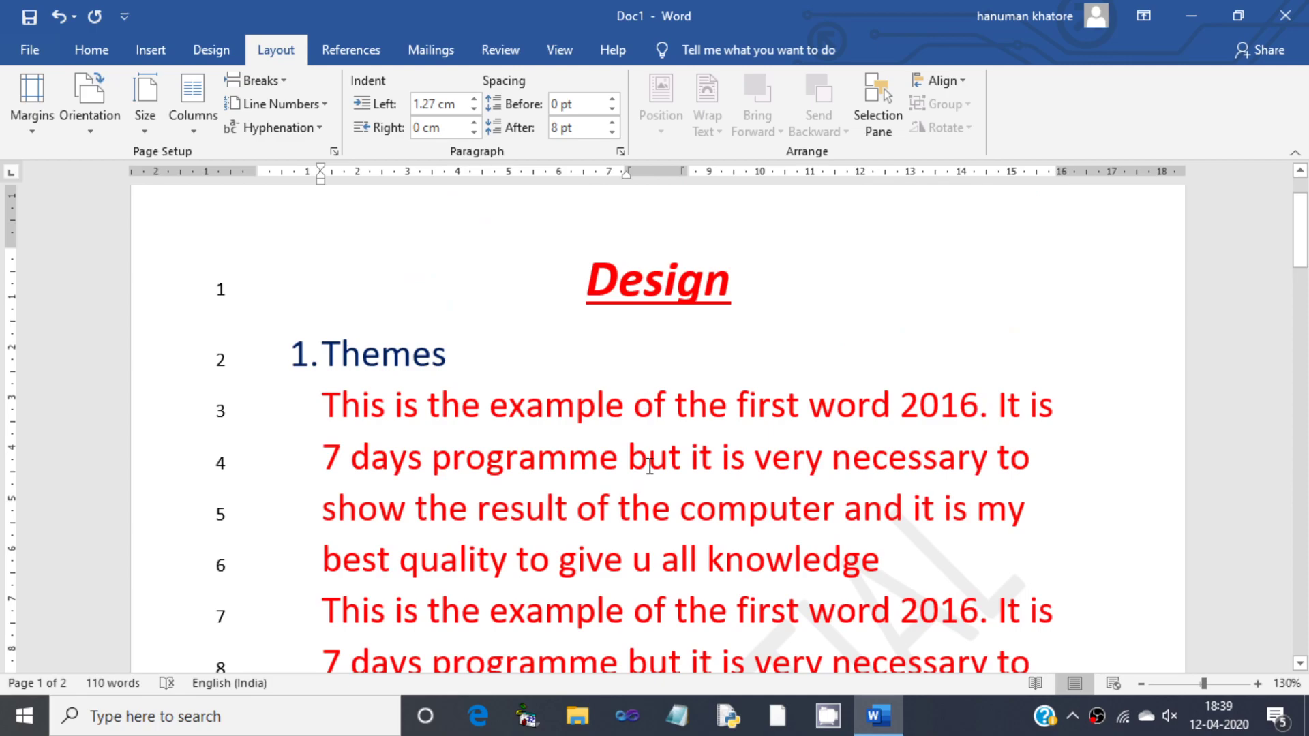
scroll(649, 467, down, 1)
scroll(649, 467, down, 3)
scroll(649, 467, down, 3)
scroll(645, 336, down, 1)
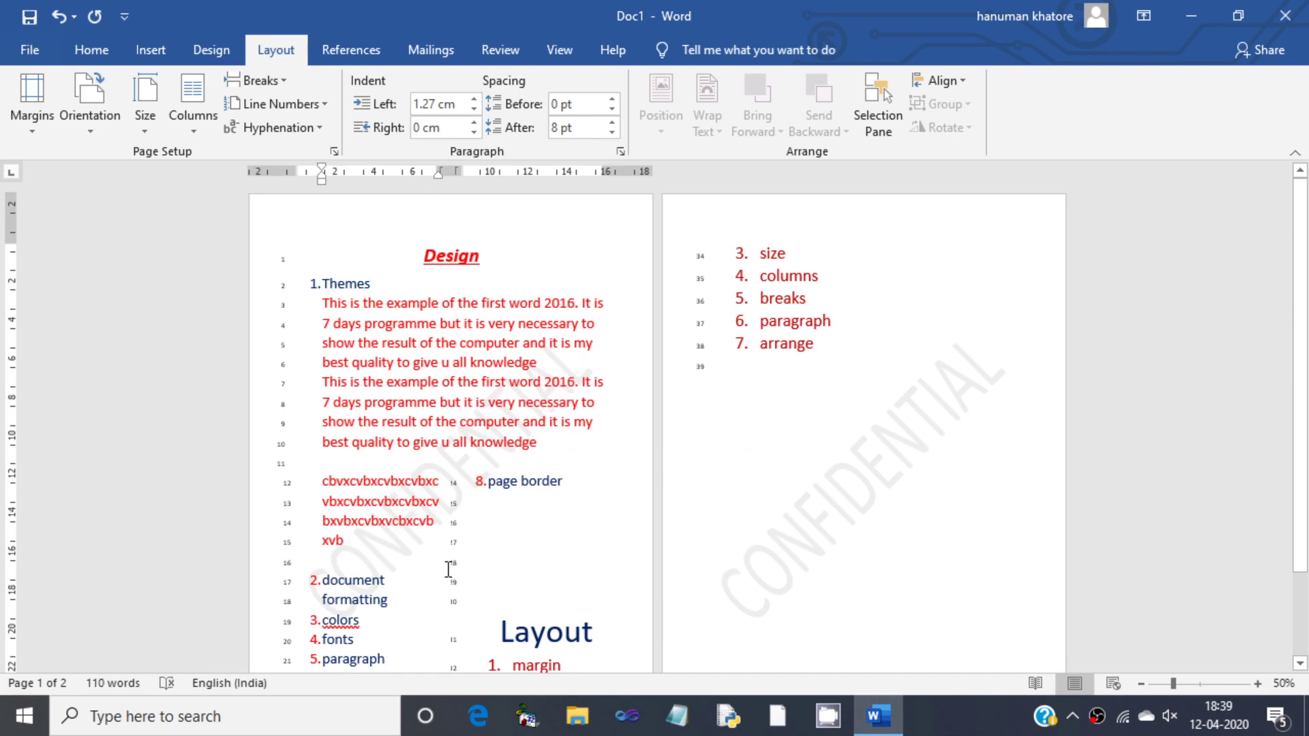
scroll(448, 570, up, 5)
scroll(448, 569, up, 1)
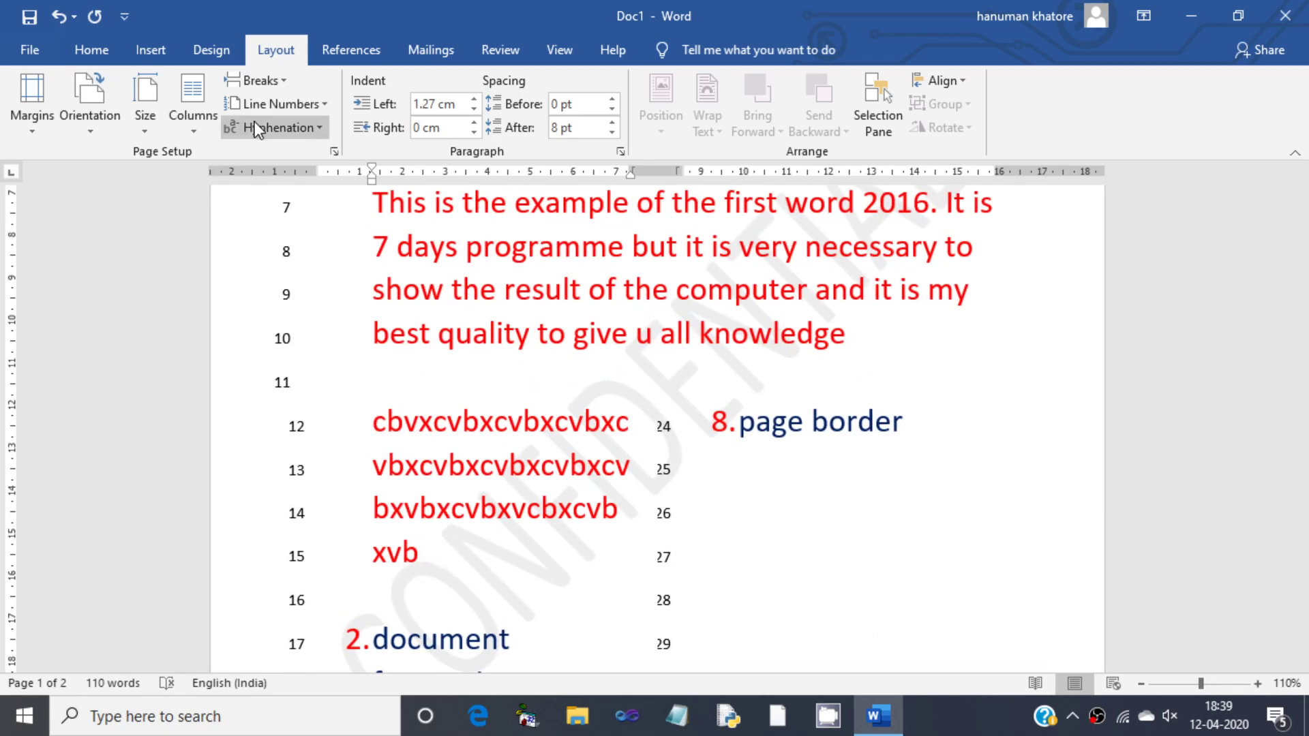
Type 'computer' after 'knowledge' on line 10.
click(867, 344)
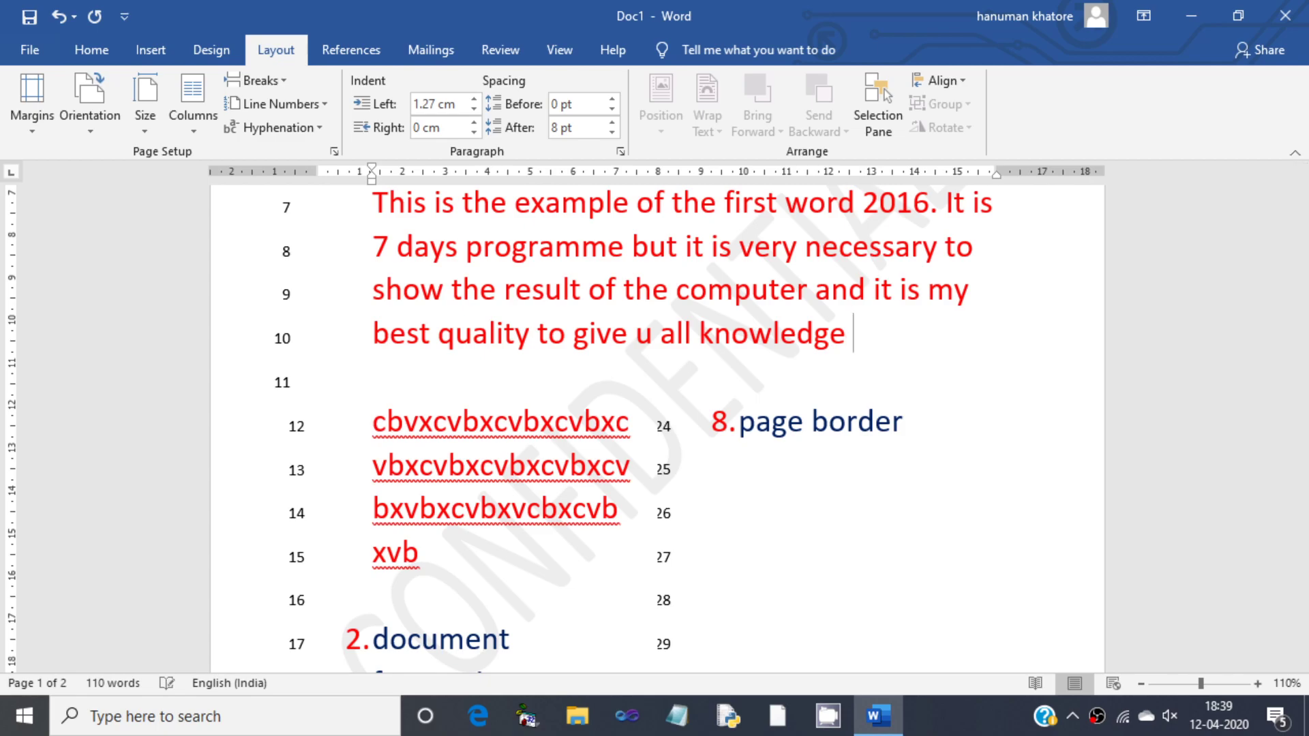
text(computer)
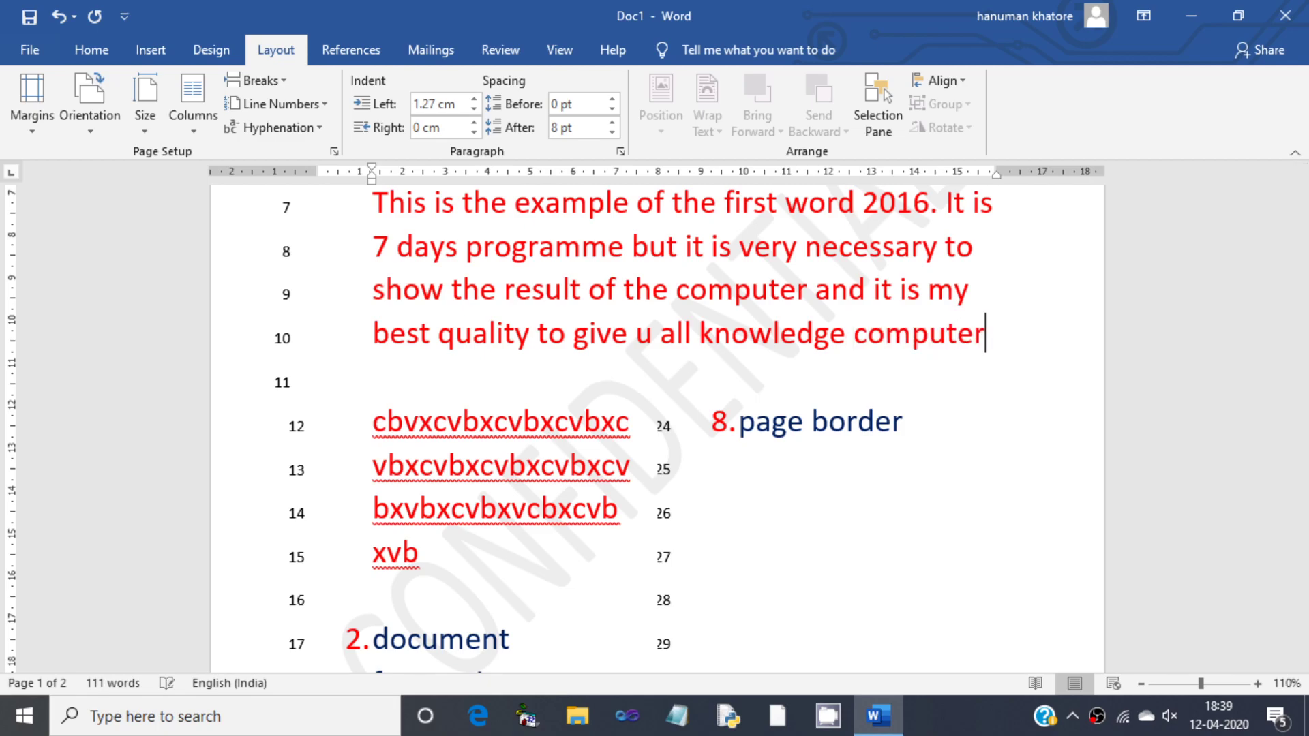
text(co)
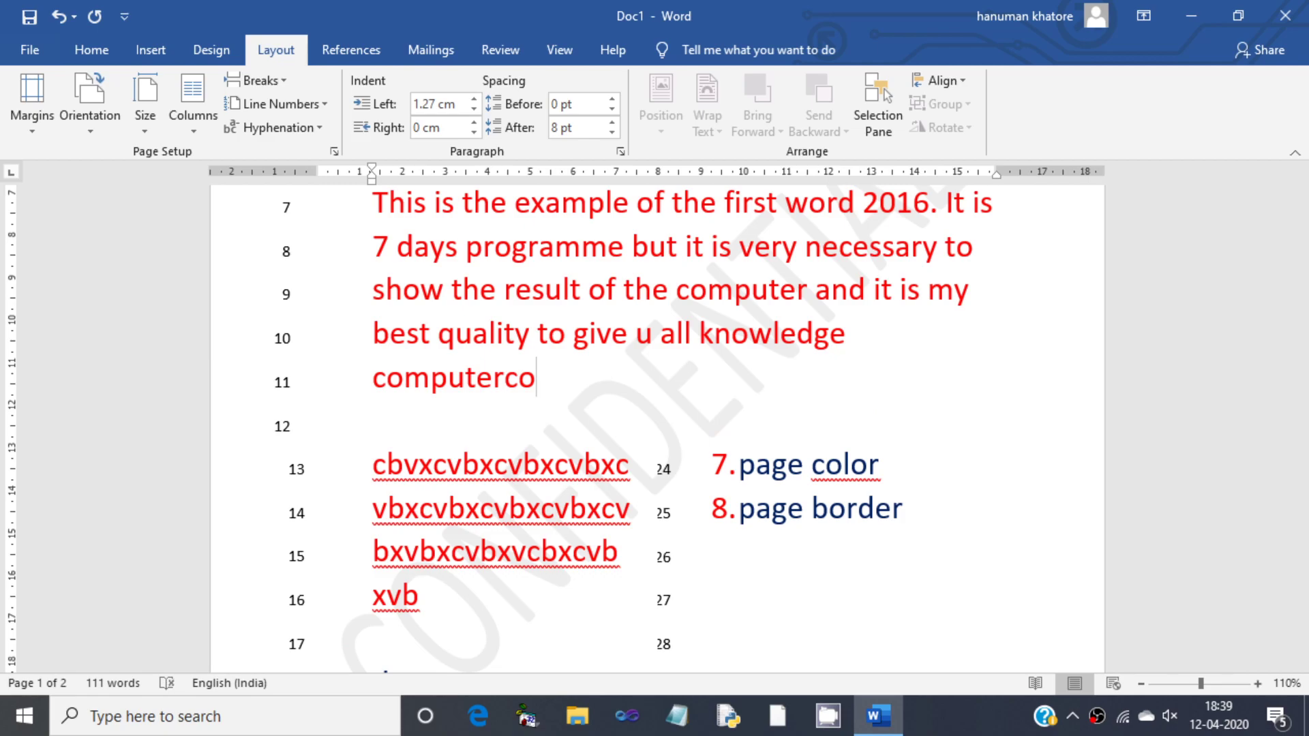
key(BackSpace)
key(BackSpace)
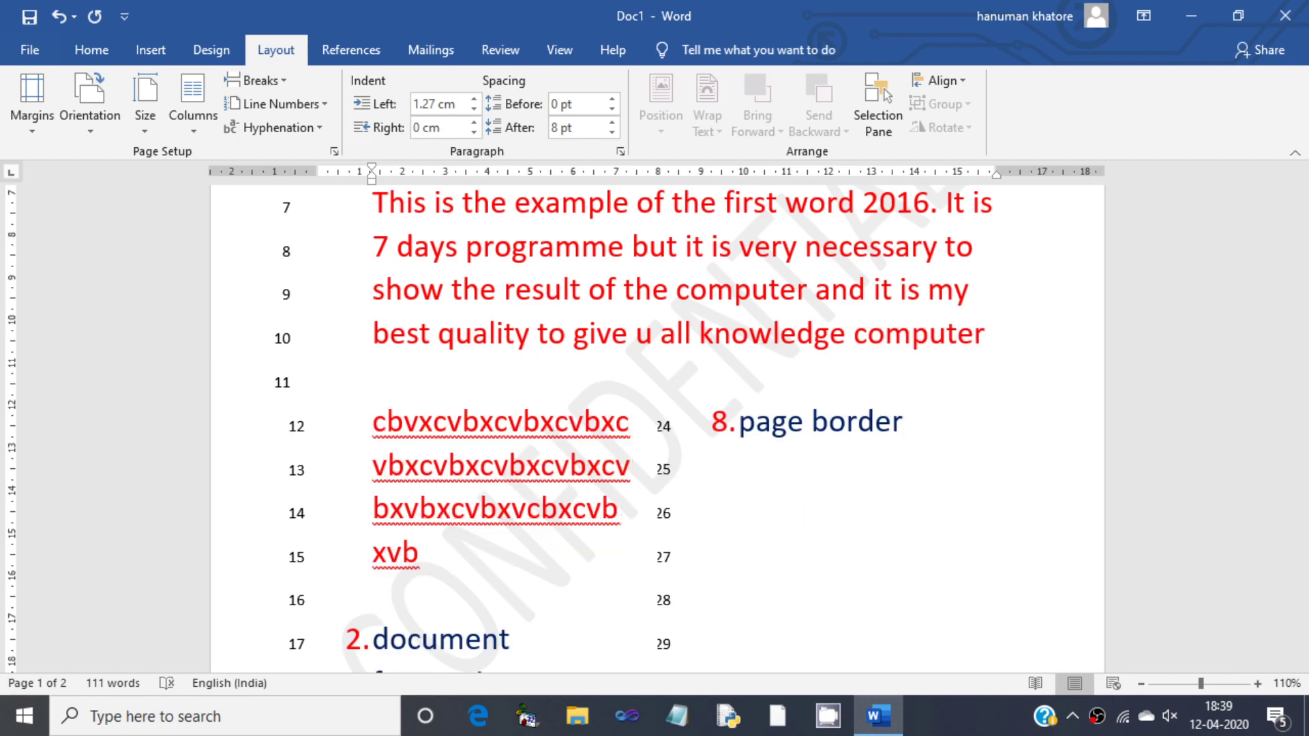
Turn on Automatic hyphenation and add 'ter' so the word hyphenates at the line end.
click(315, 125)
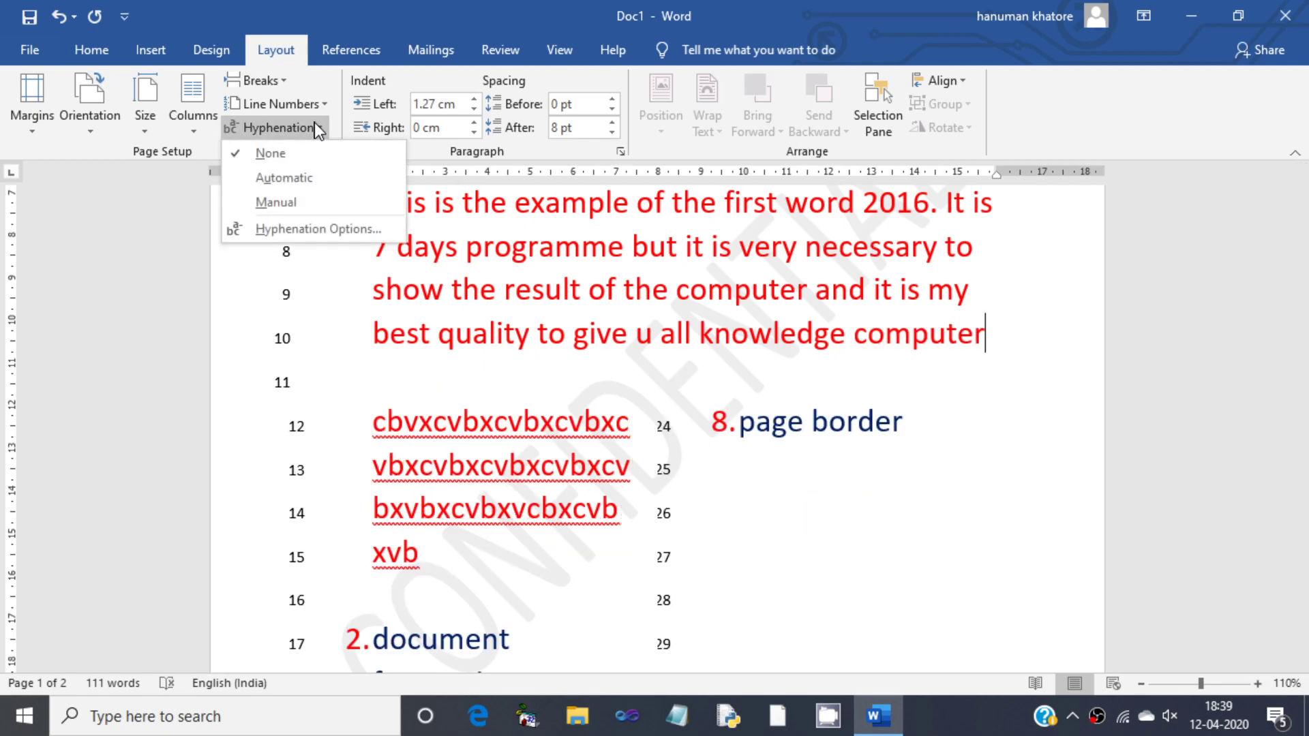
click(313, 183)
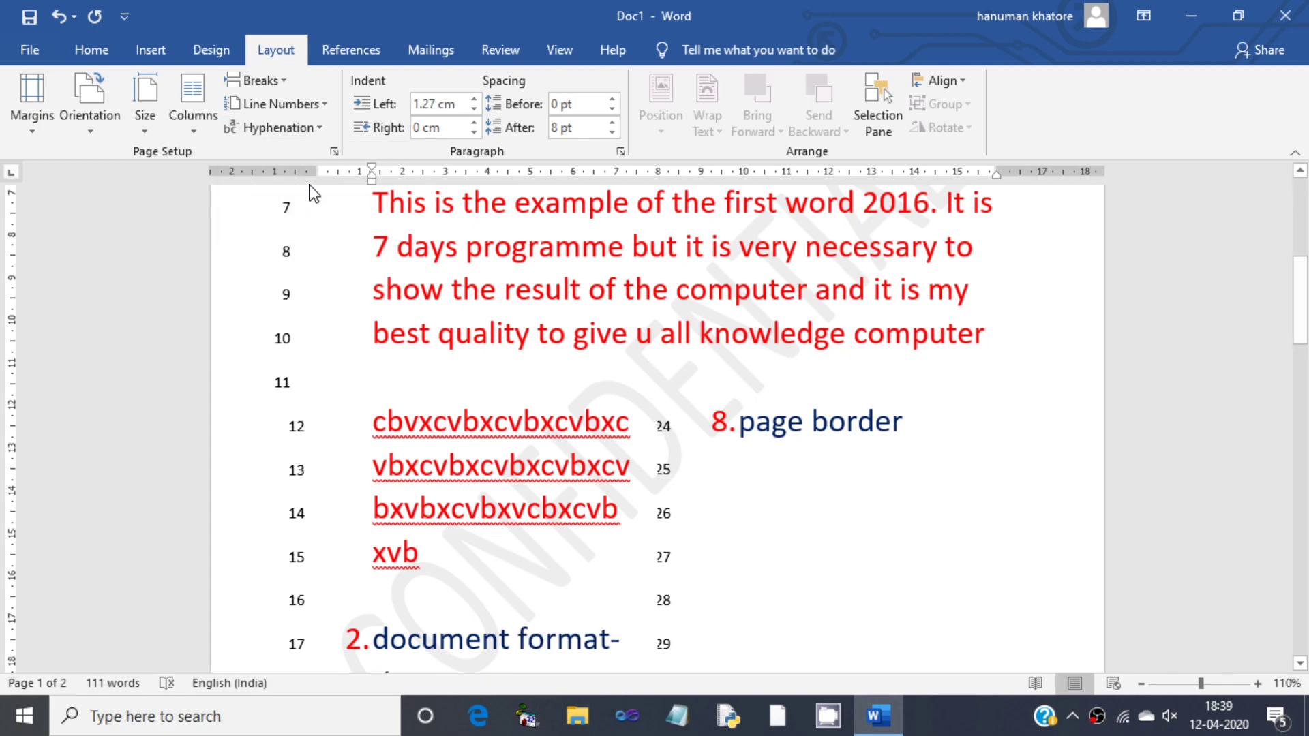
text(ter)
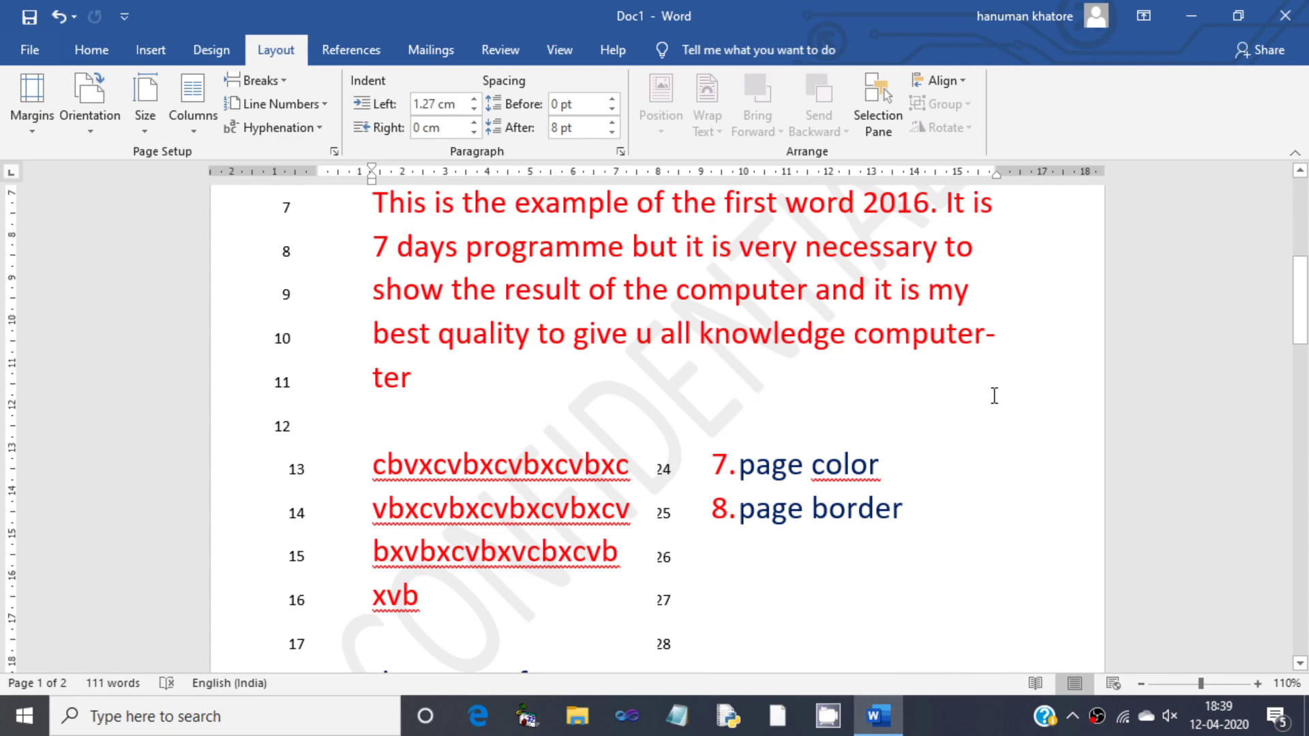
ctrl+scroll(991, 397, up, 1)
ctrl+scroll(991, 402, up, 3)
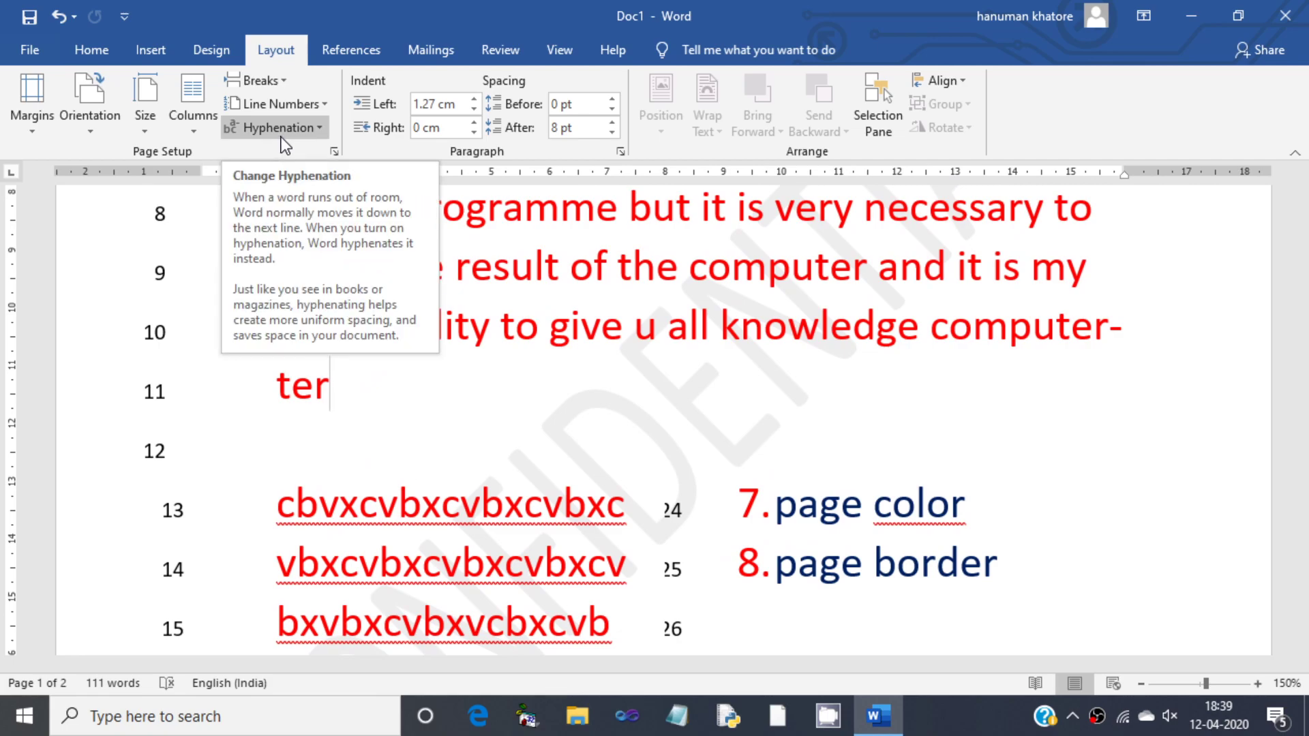
ctrl+scroll(361, 289, down, 2)
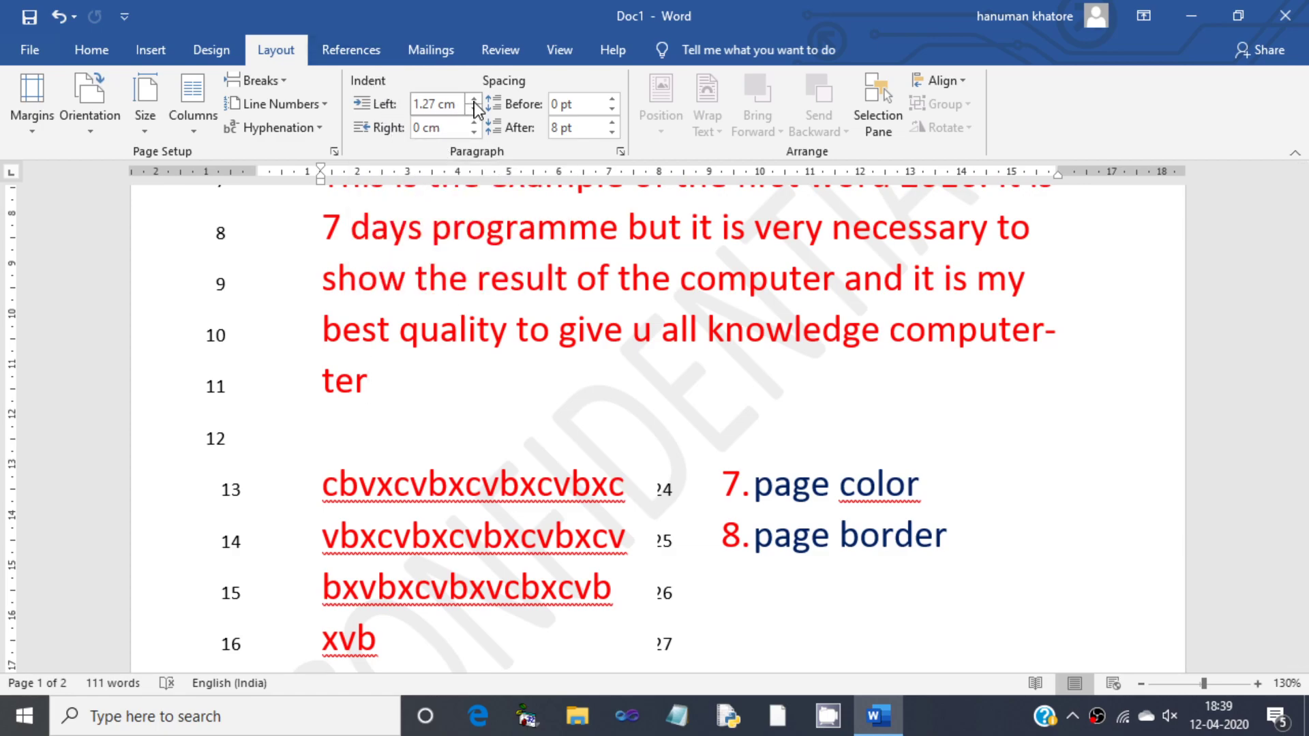
Check the Themes paragraph's indent settings in the Paragraph dialog without changing them.
double_click(320, 178)
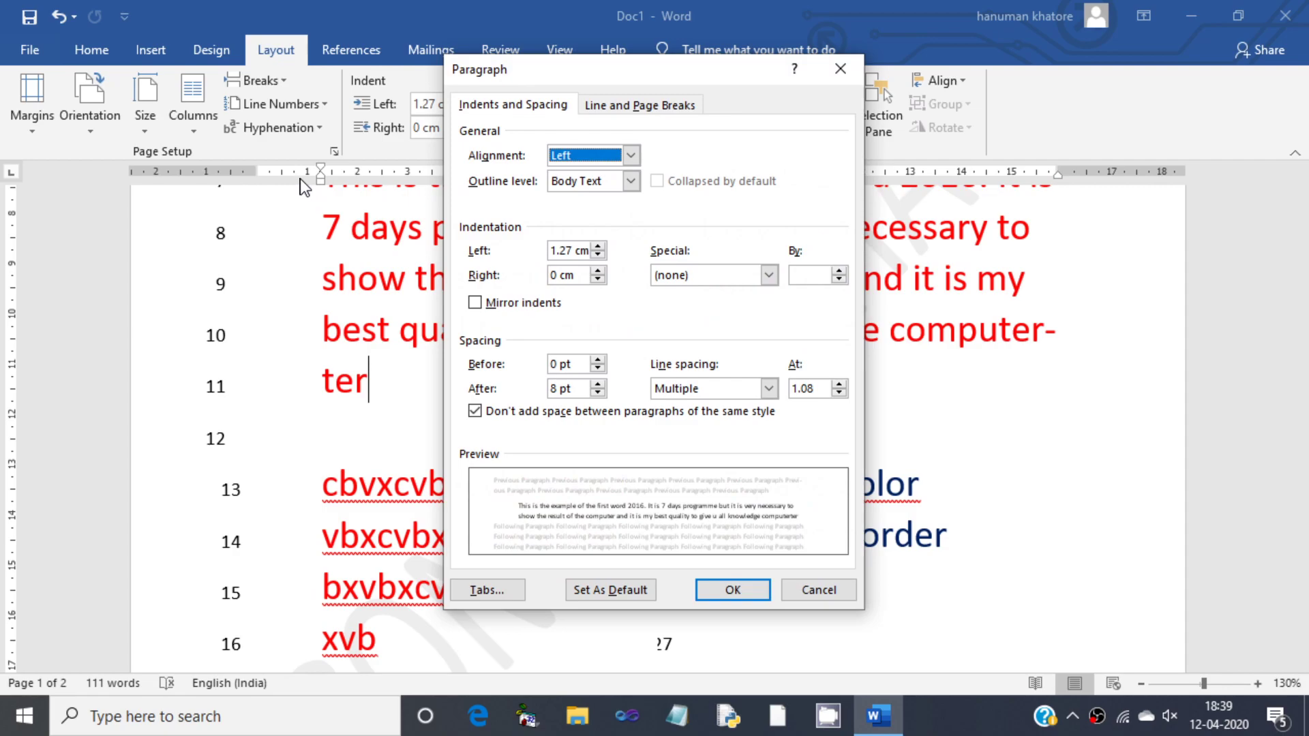
click(809, 590)
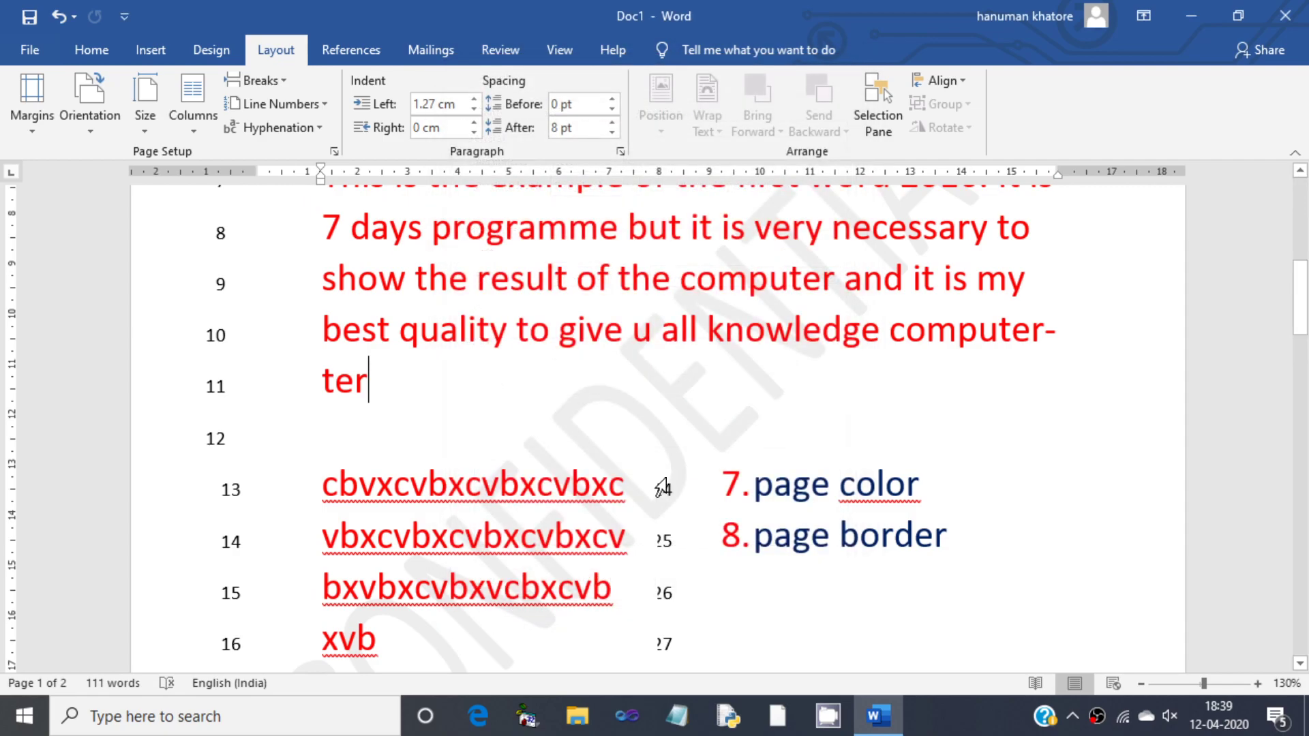
double_click(321, 179)
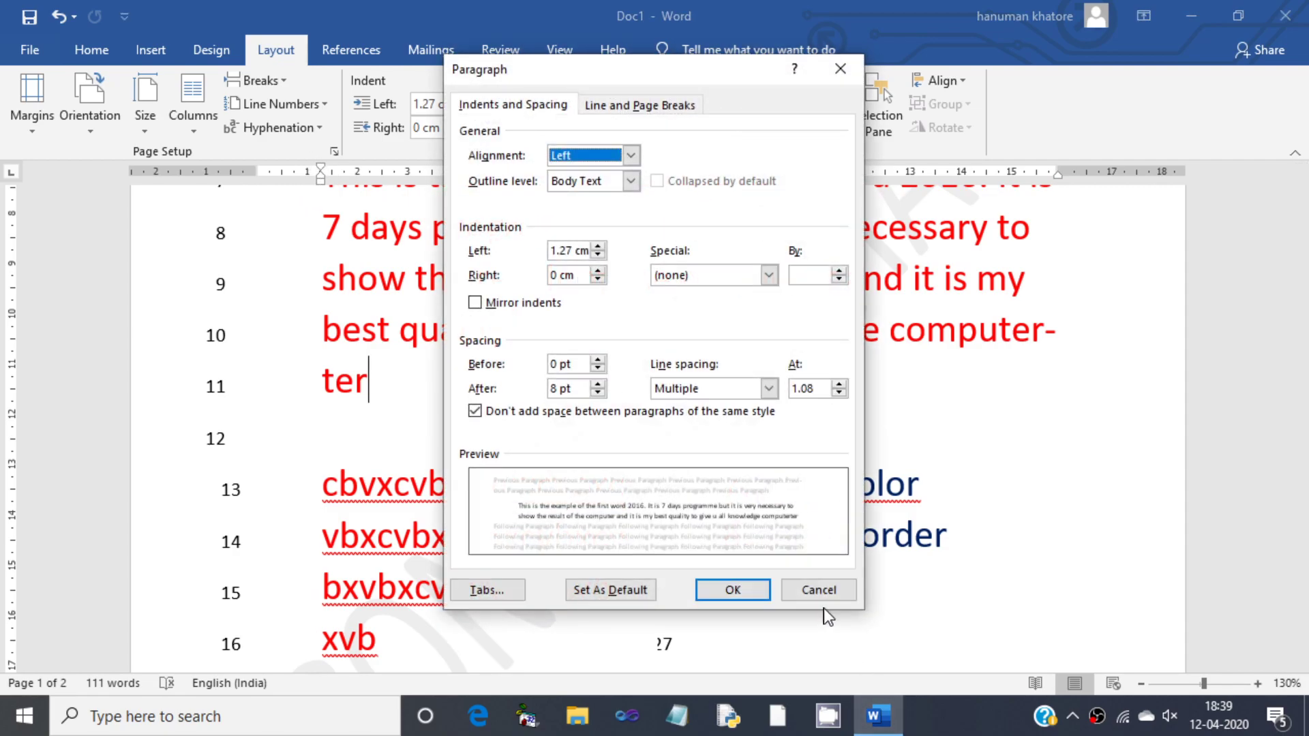
click(818, 592)
scroll(388, 259, up, 7)
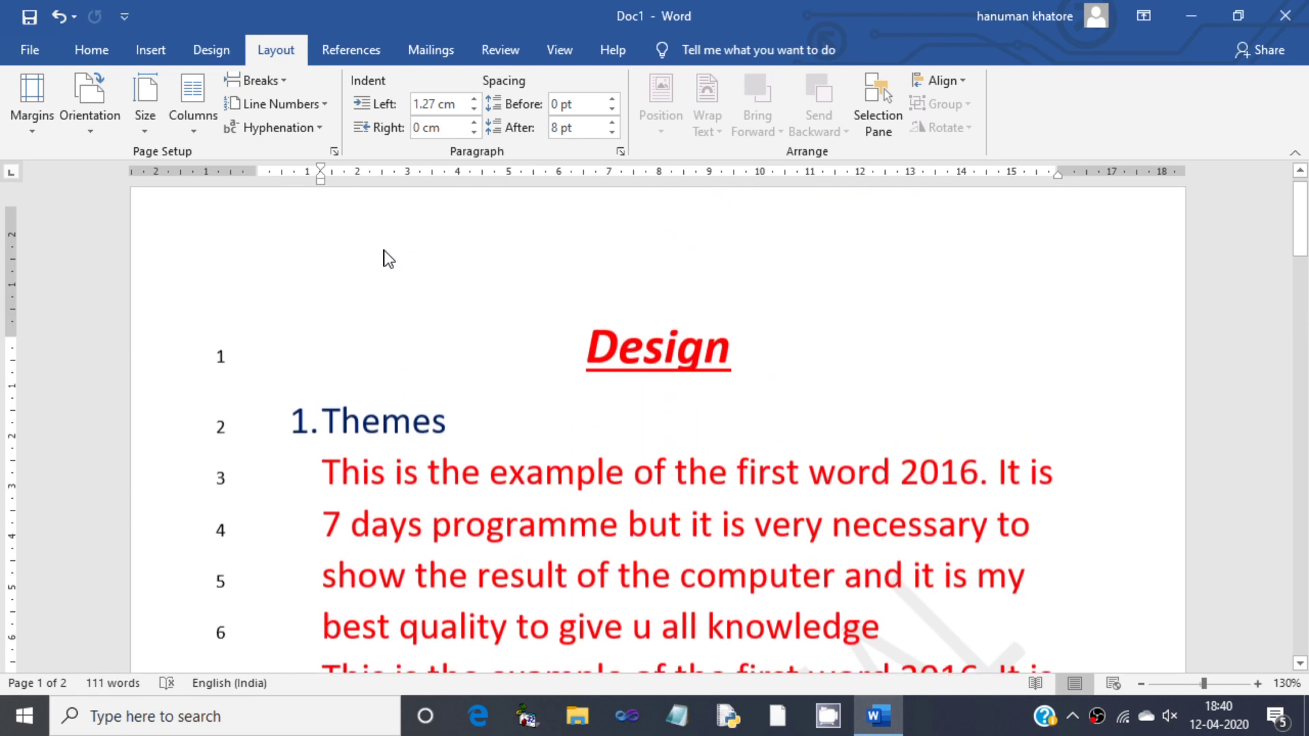
scroll(389, 259, up, 1)
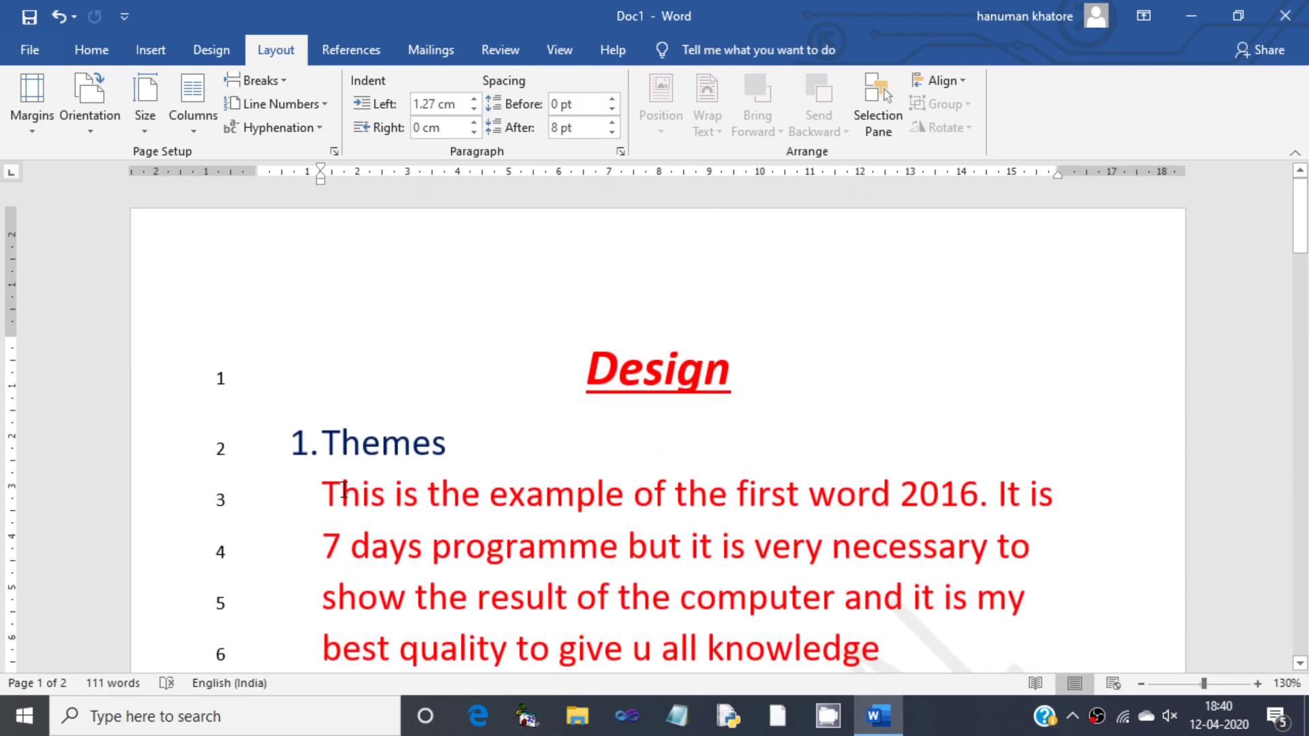
double_click(320, 179)
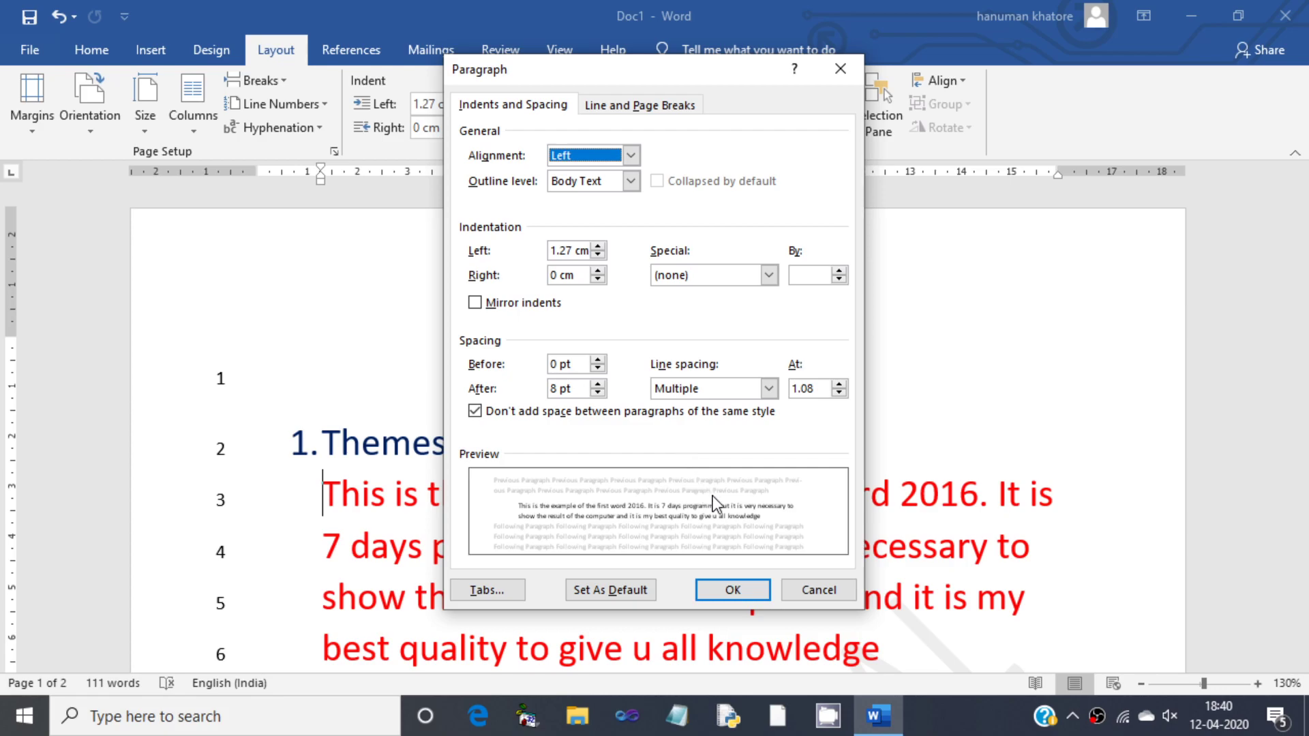
click(818, 591)
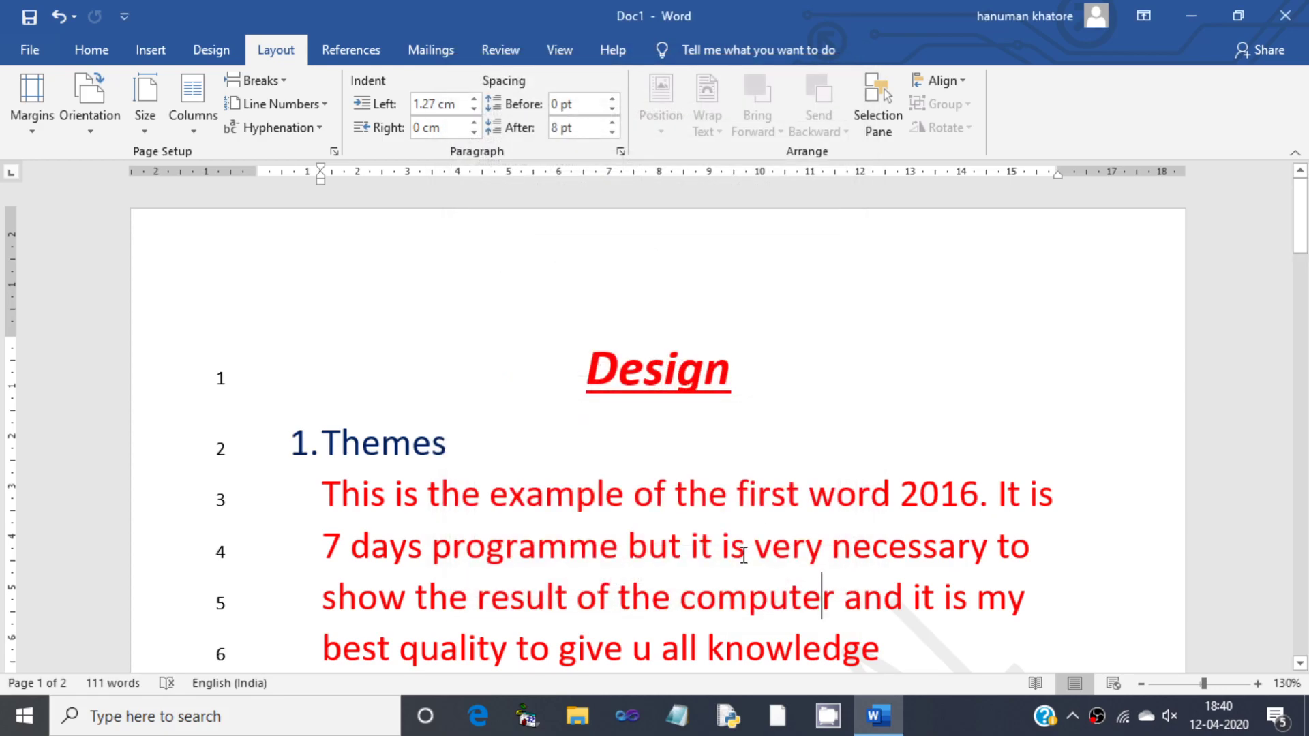
Drag the left indent marker from 1.27 cm to 0, then recheck the indent settings.
drag(320, 181, 257, 175)
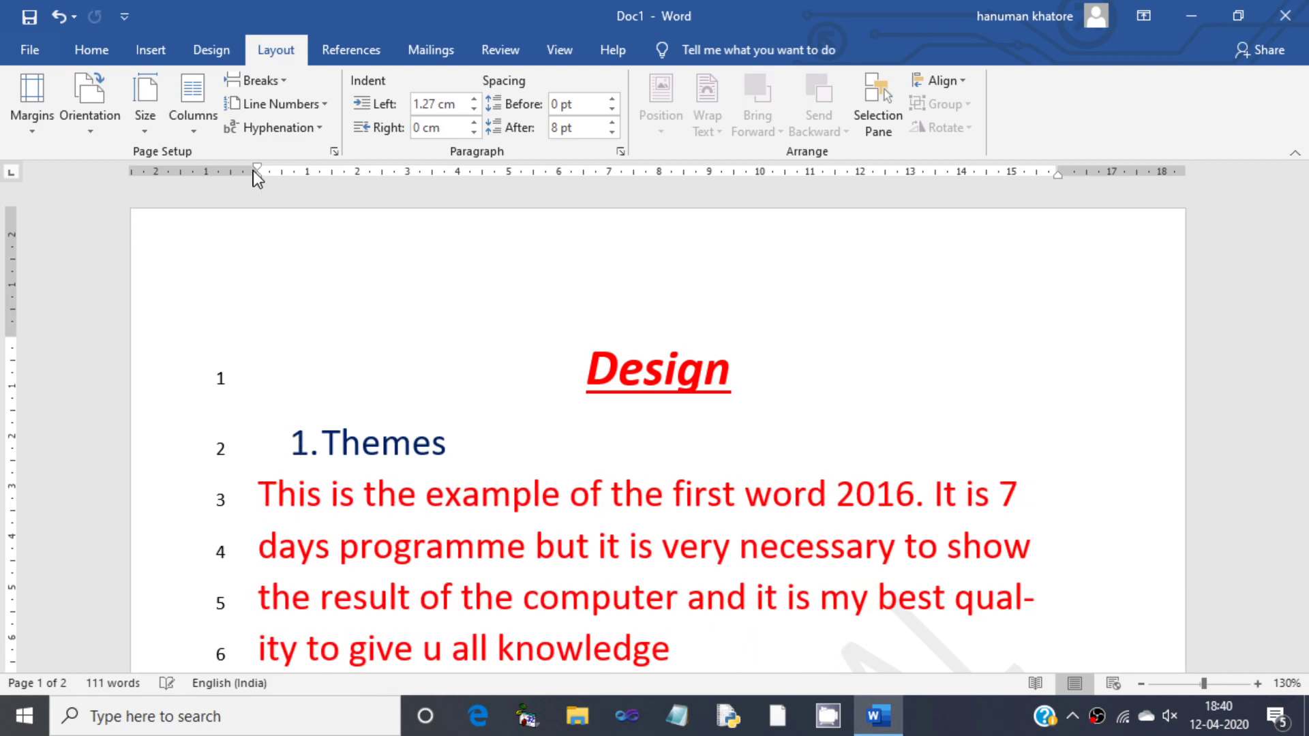
double_click(1059, 174)
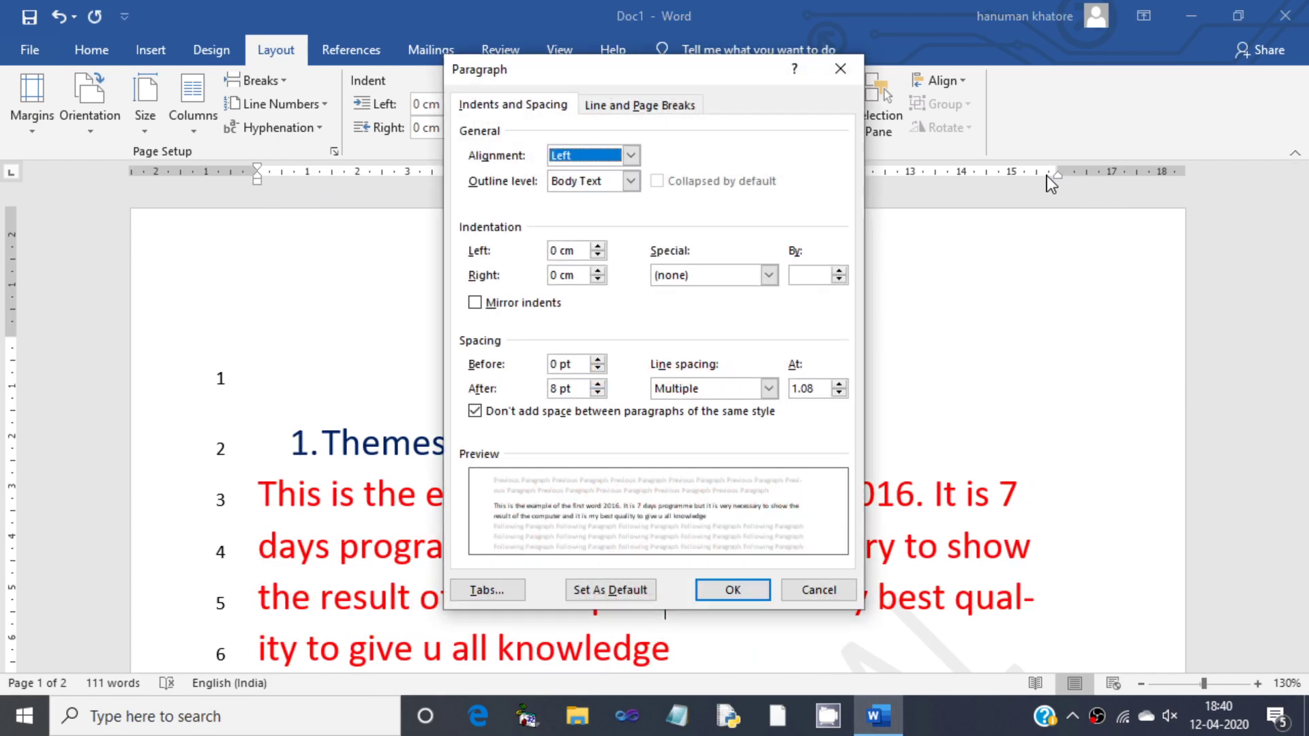
click(819, 590)
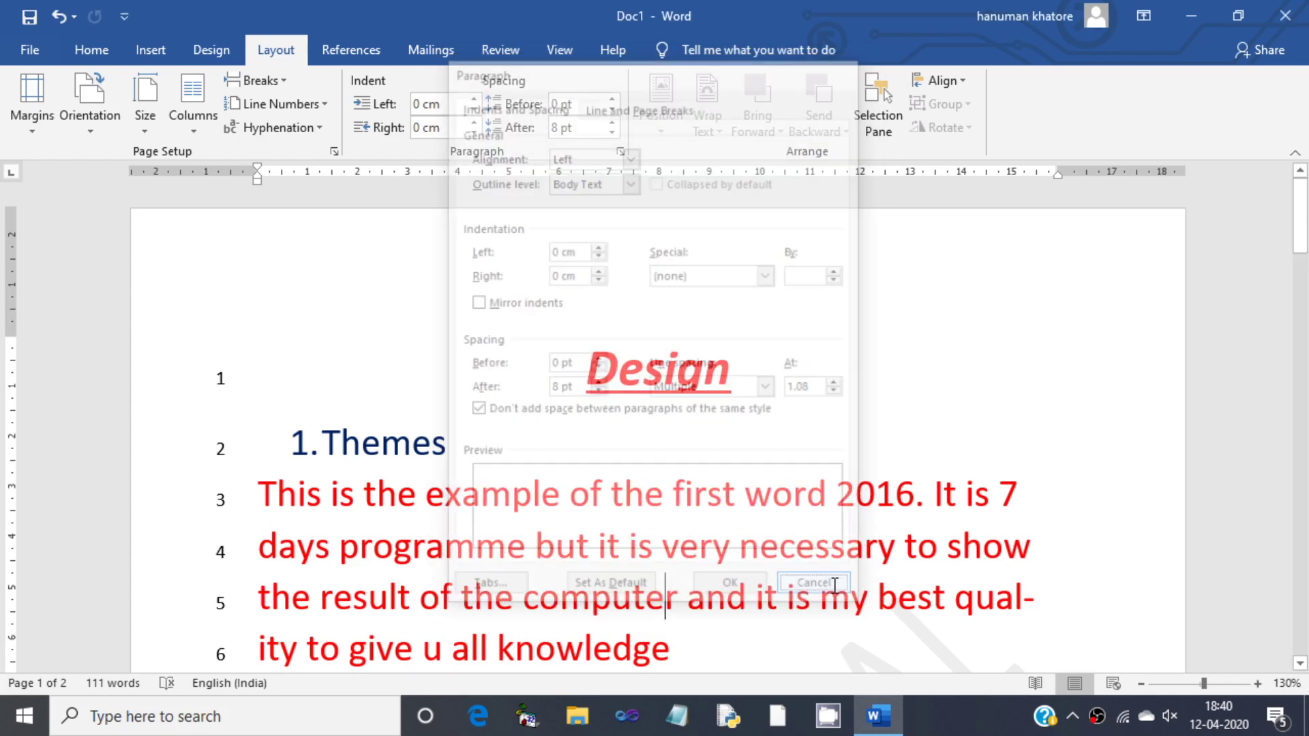
double_click(1059, 176)
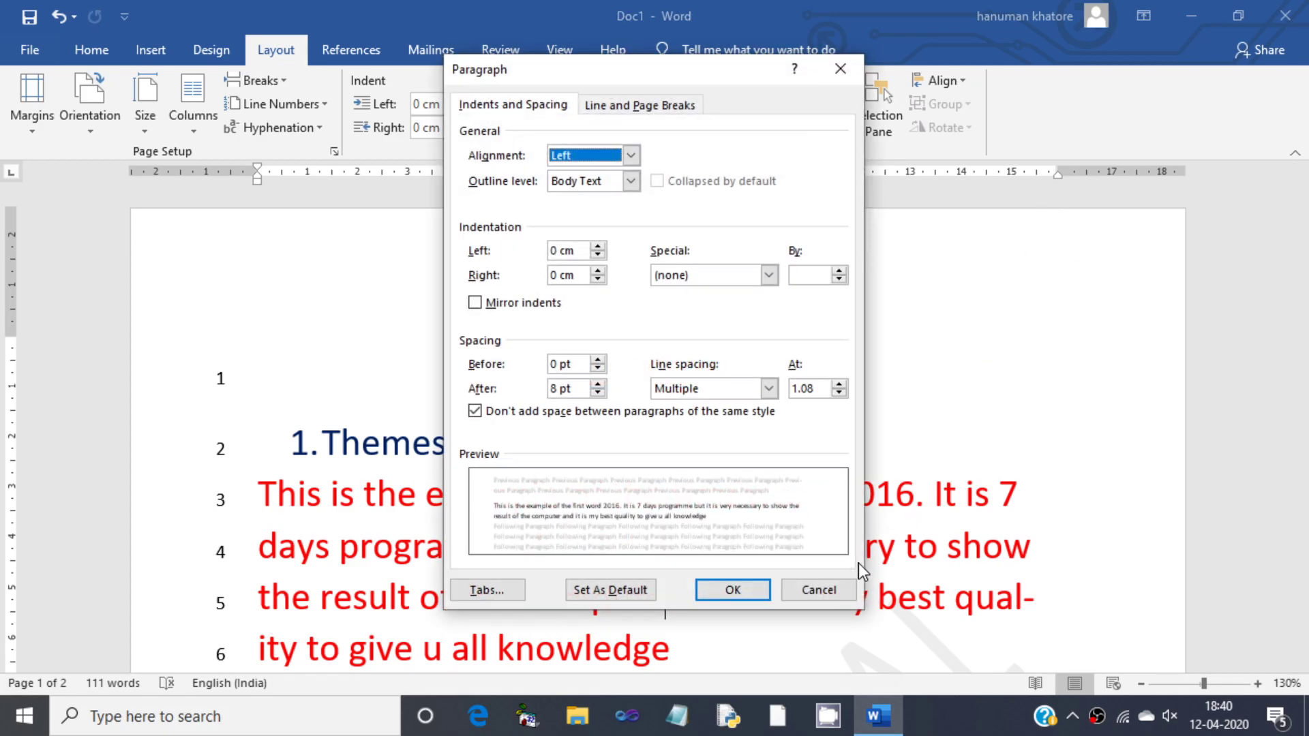
click(822, 591)
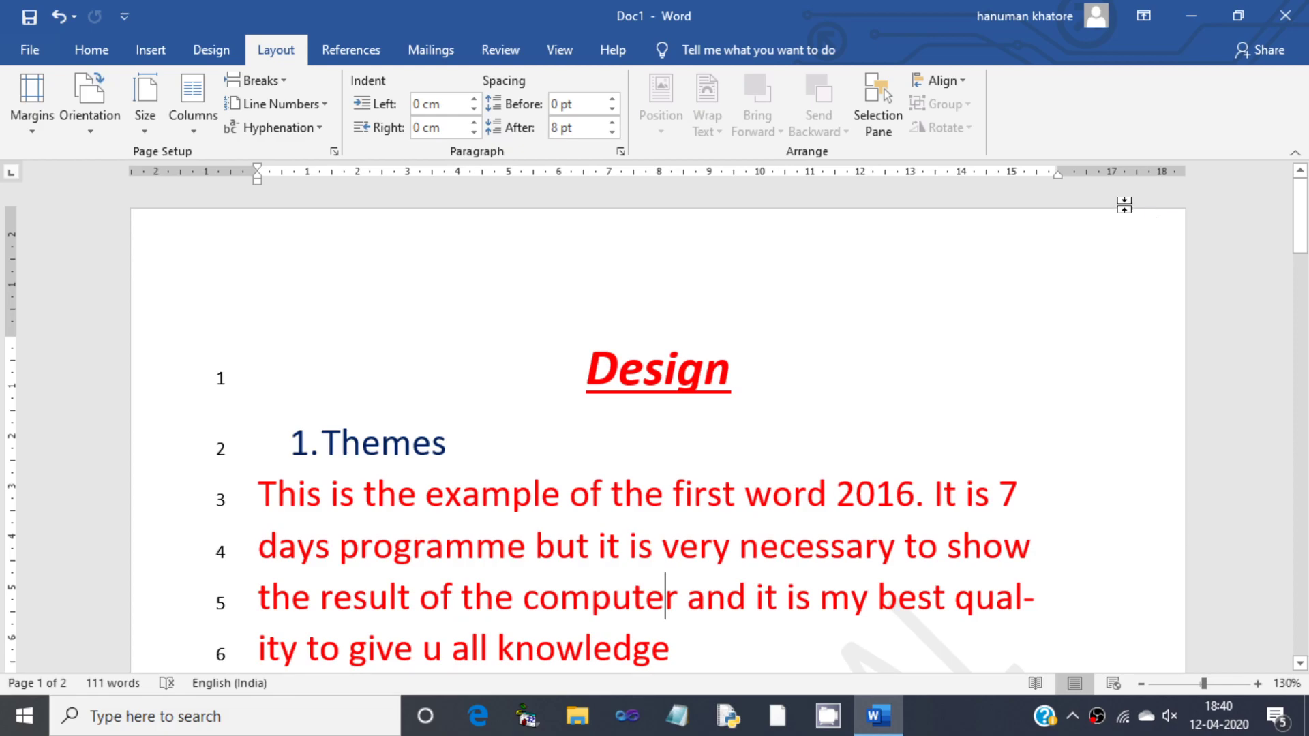
double_click(1058, 175)
click(843, 601)
click(1029, 501)
drag(1056, 174, 874, 181)
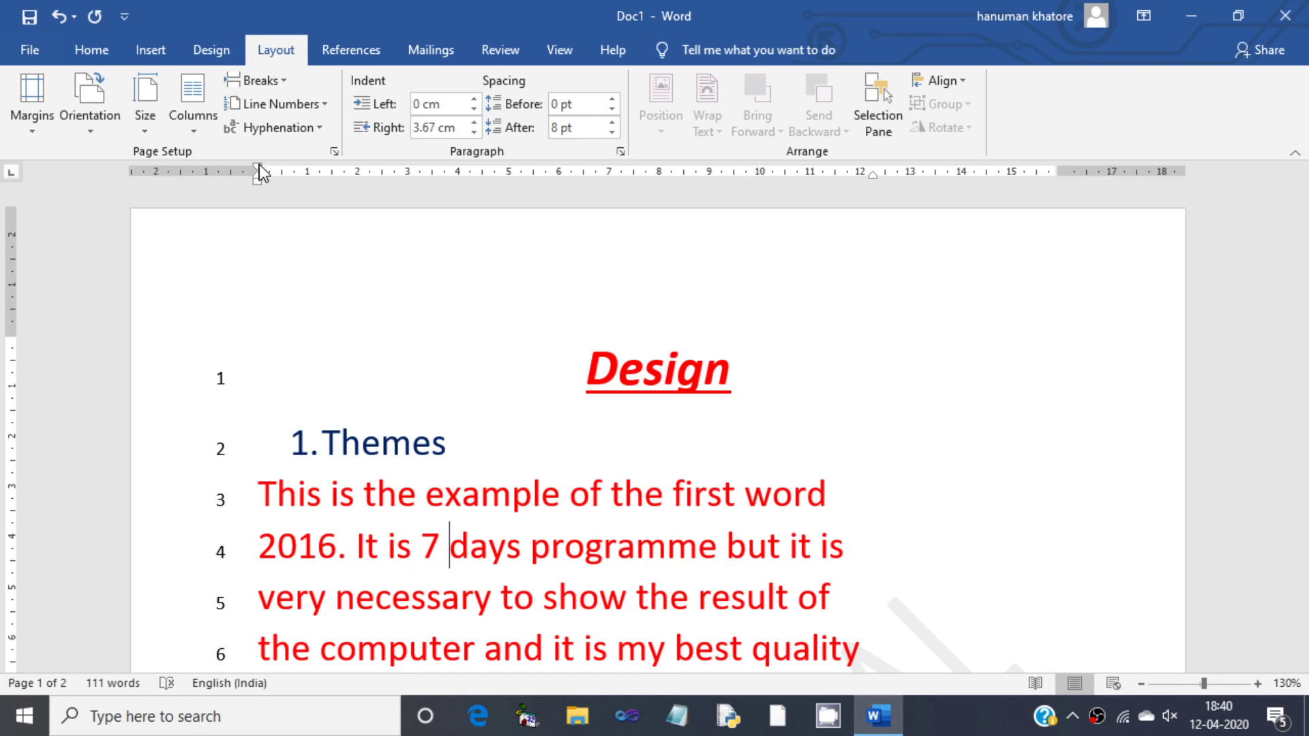
drag(259, 167, 357, 178)
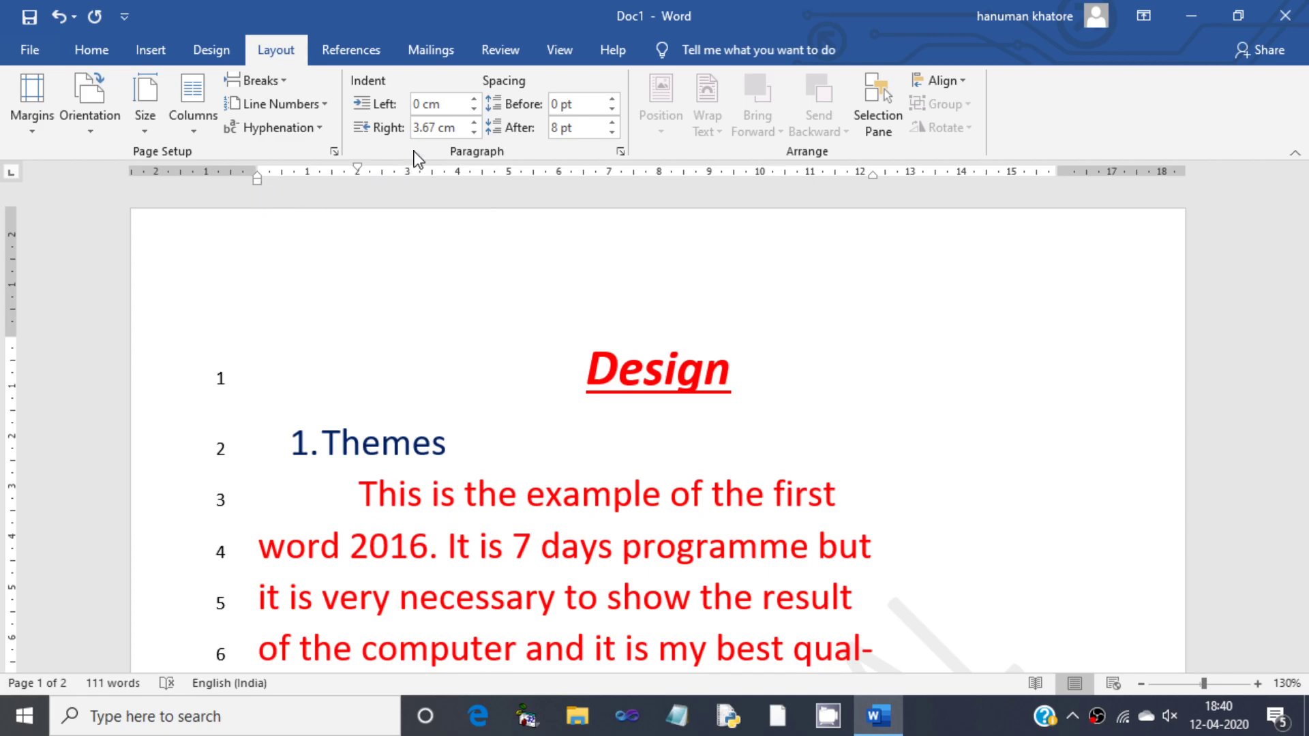
click(621, 152)
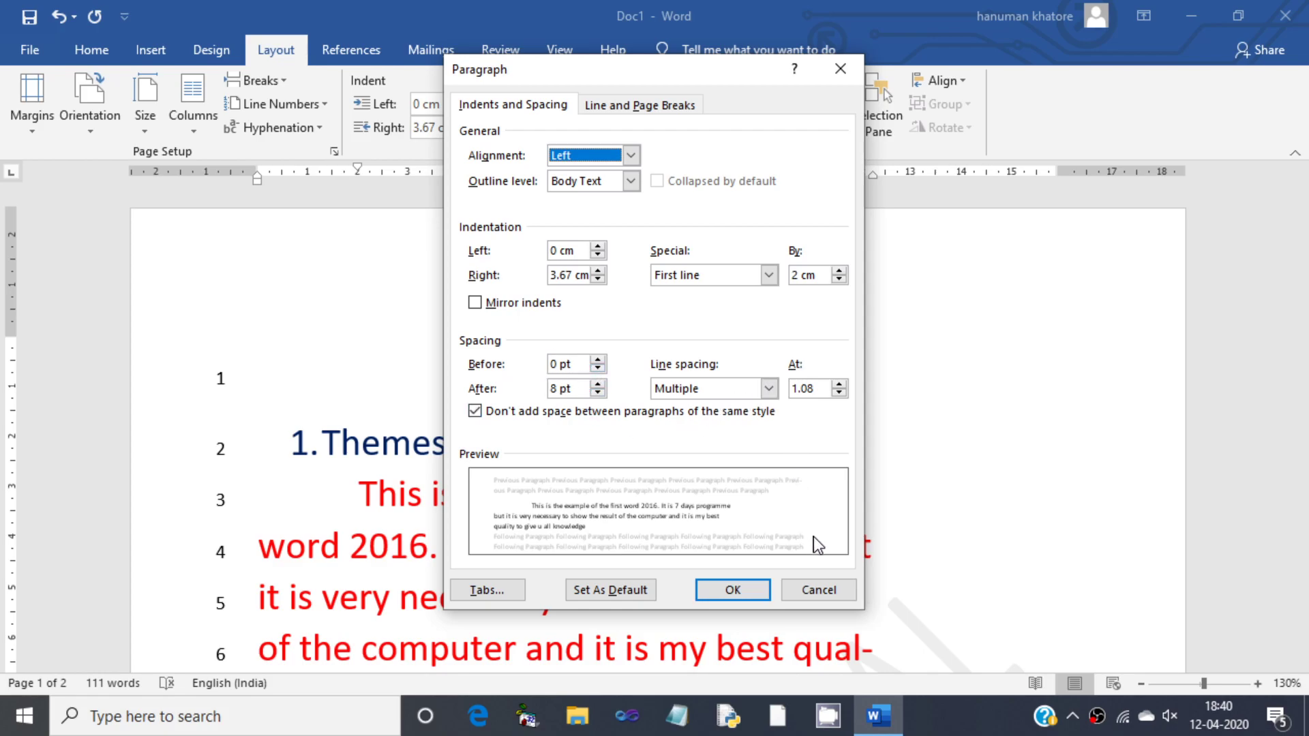
click(821, 591)
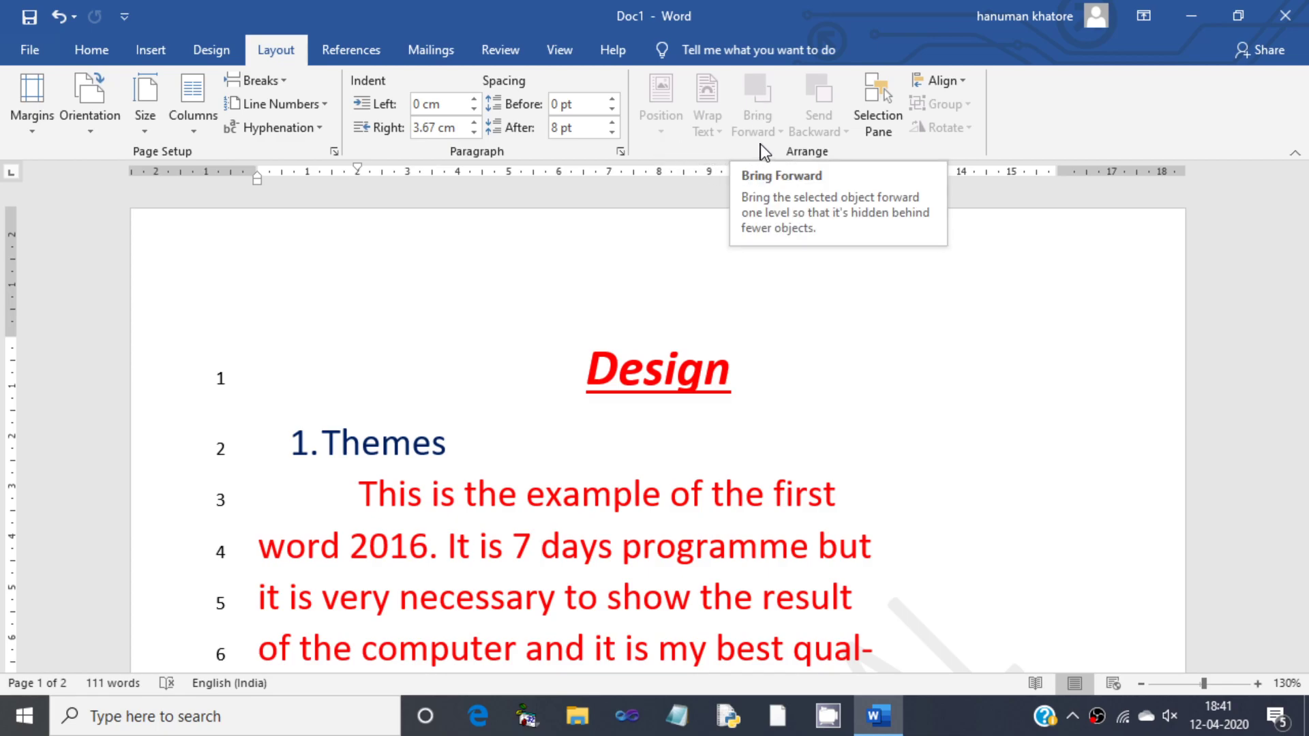
mouse_move(767, 374)
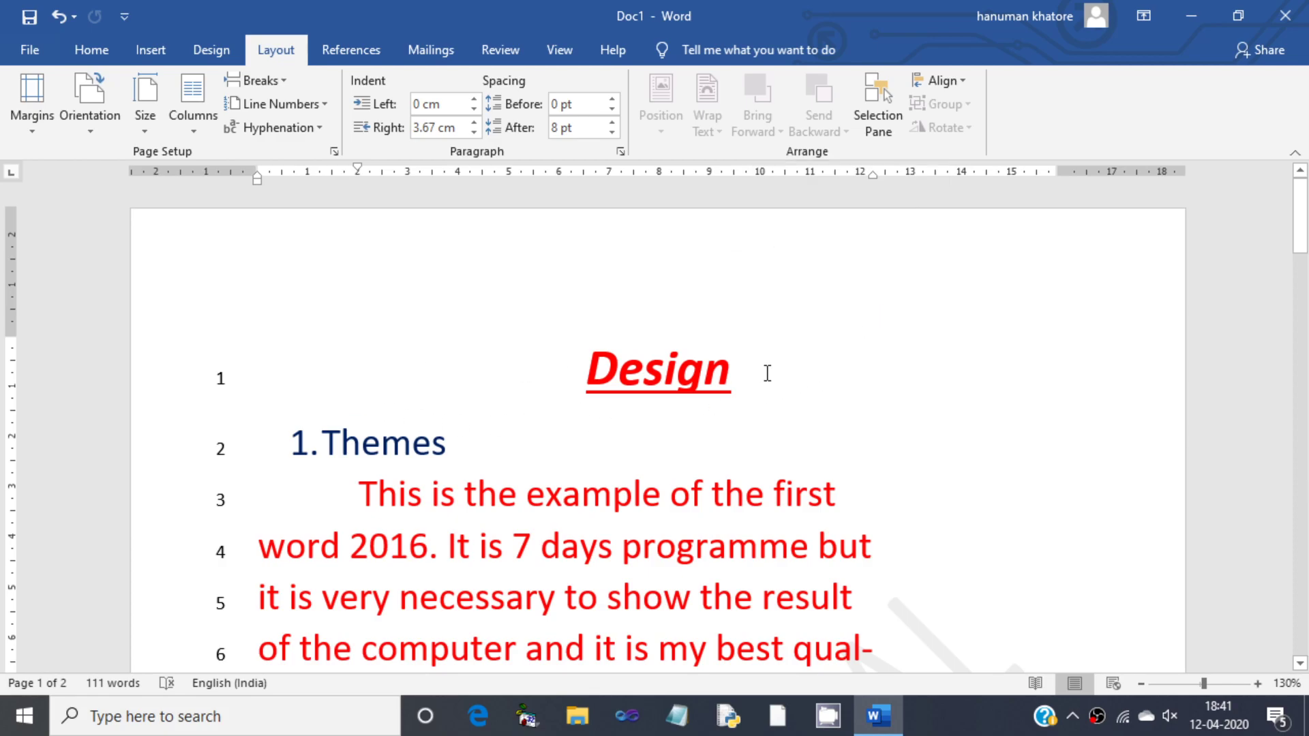
mouse_move(767, 372)
mouse_down()
mouse_move(737, 379)
mouse_move(768, 377)
mouse_up()
click(681, 372)
Add blank lines below Design and insert the photo from eronet folder 2.
key(Return)
key(Return)
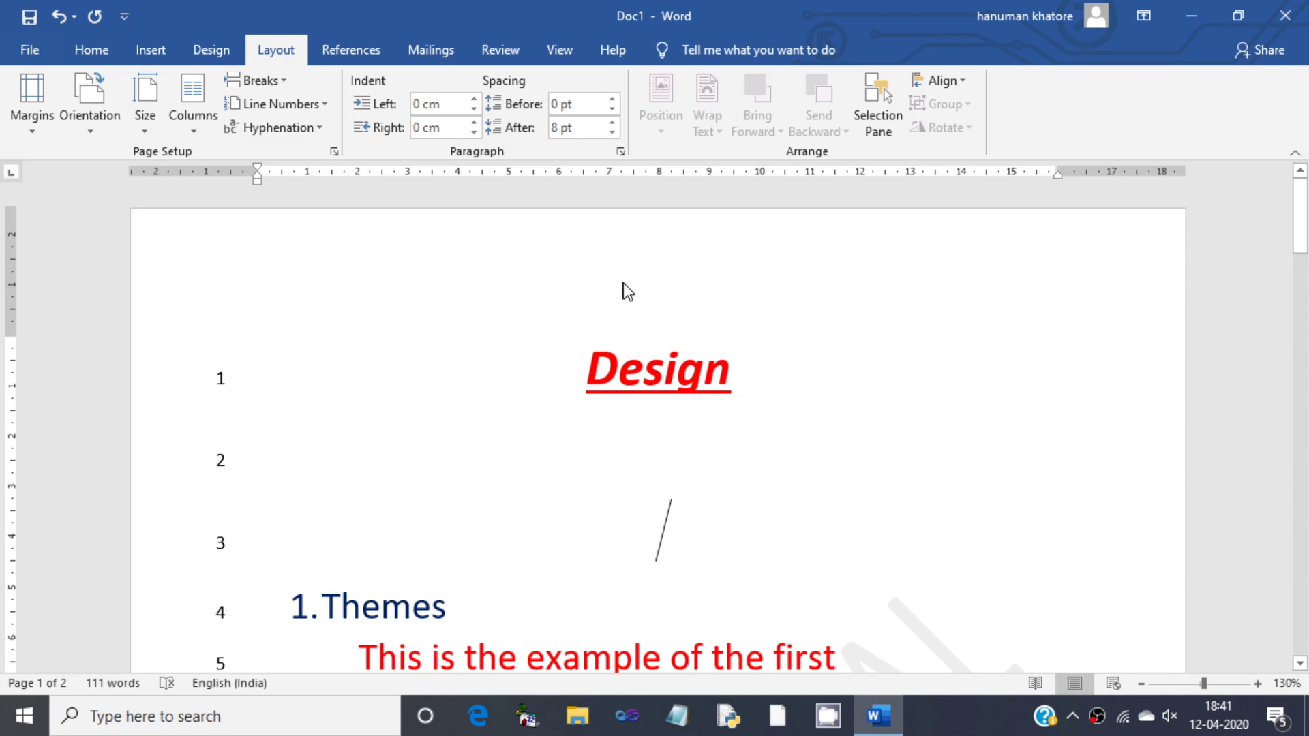
key(alt+n)
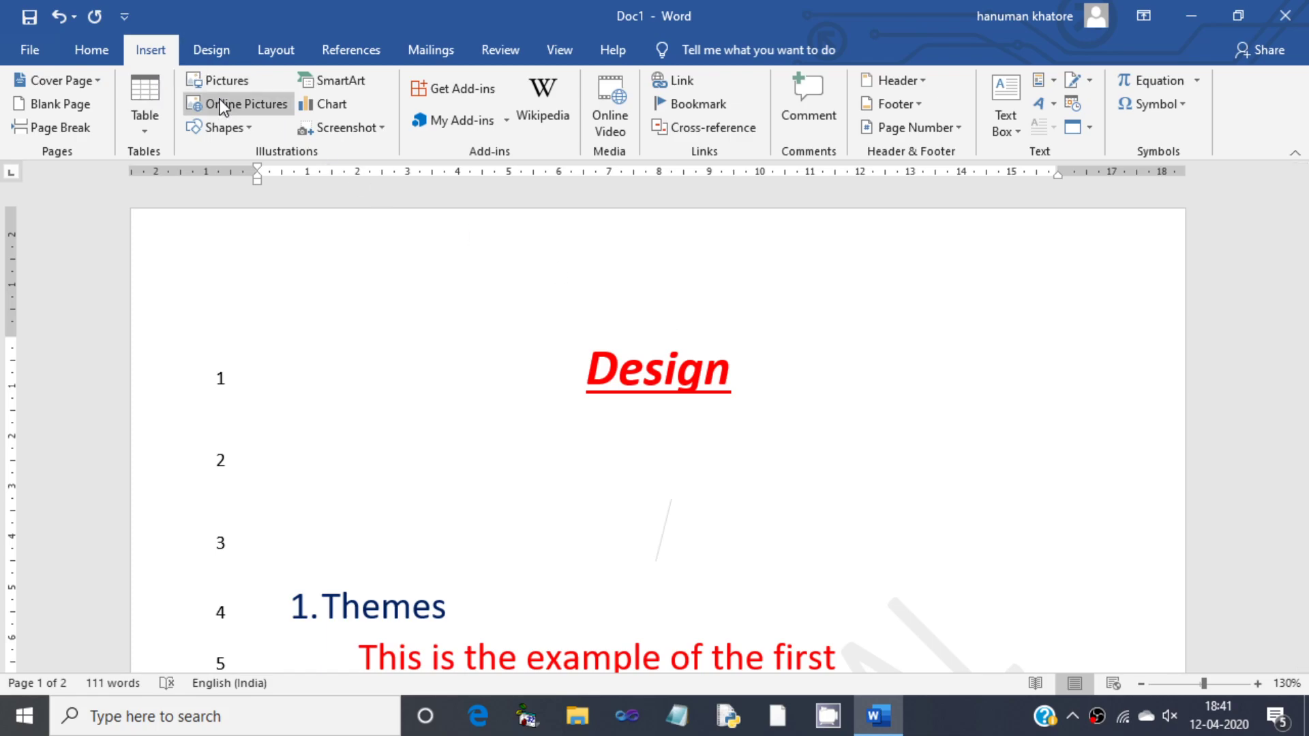
click(240, 81)
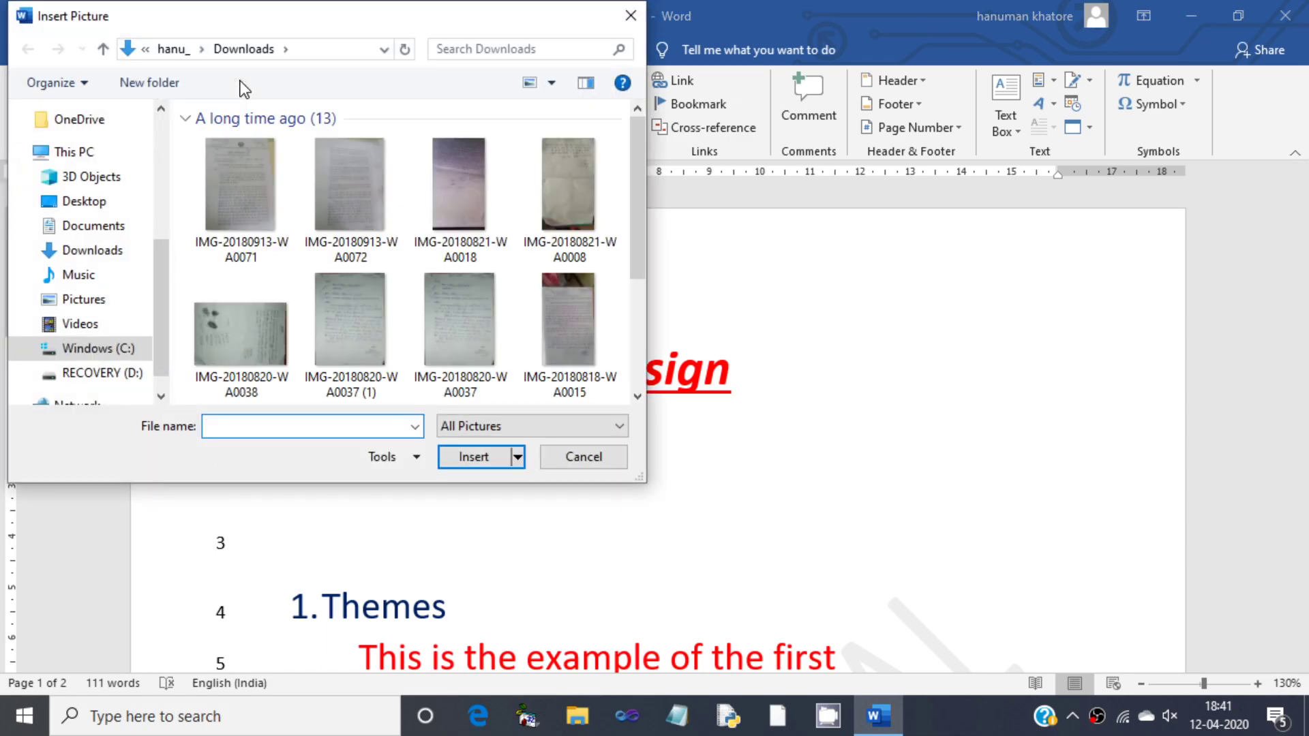
drag(639, 178, 634, 293)
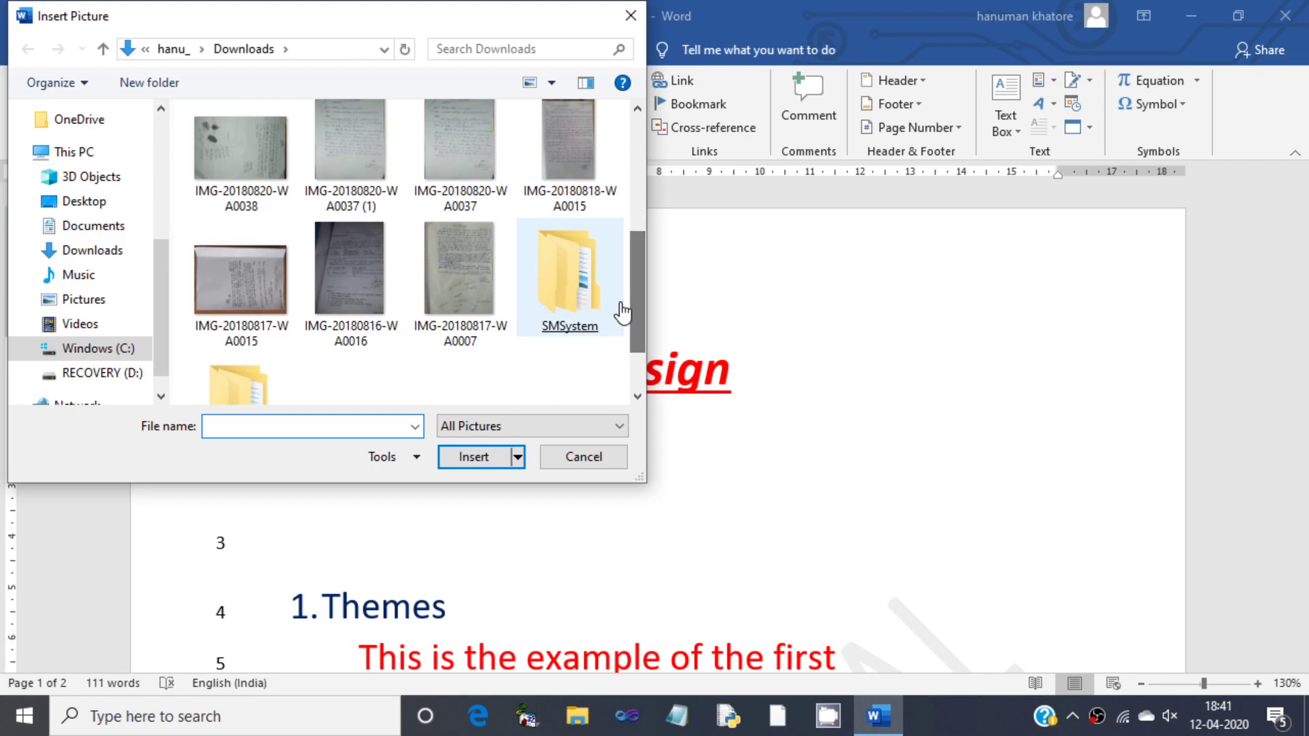
double_click(257, 386)
double_click(231, 143)
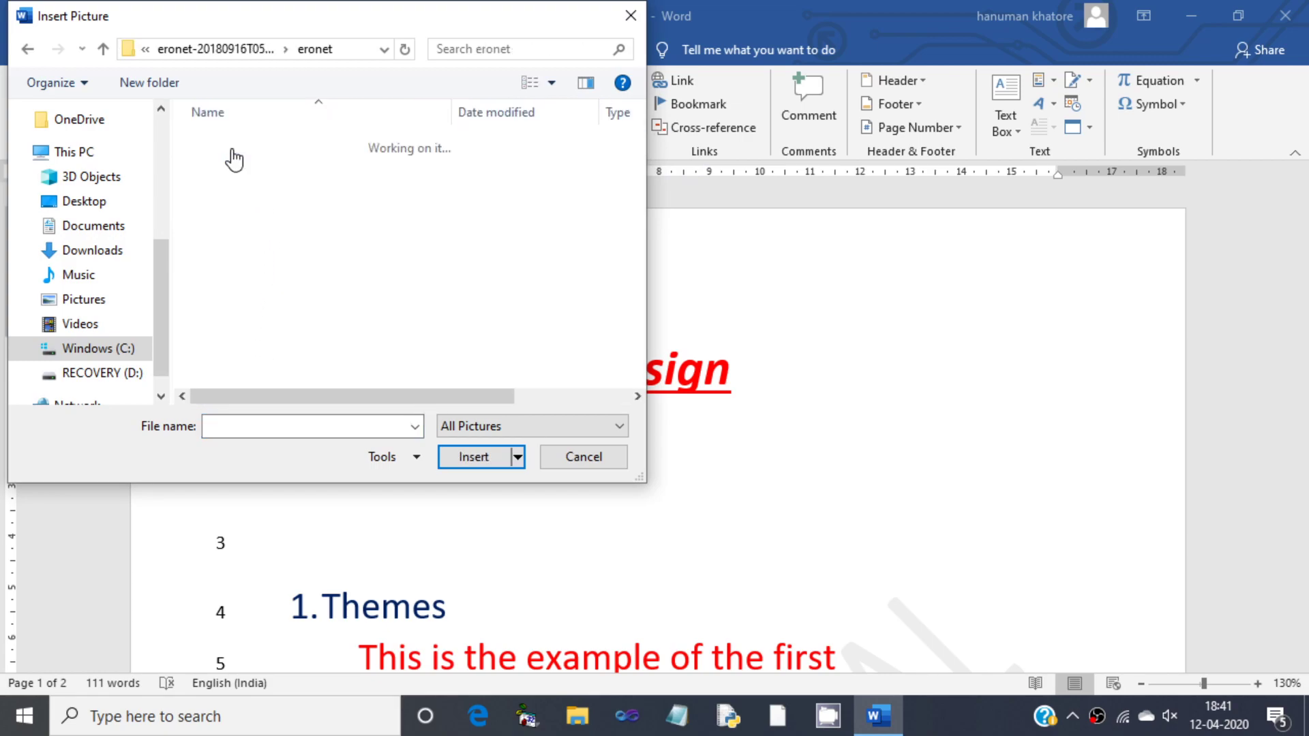
double_click(227, 153)
double_click(229, 160)
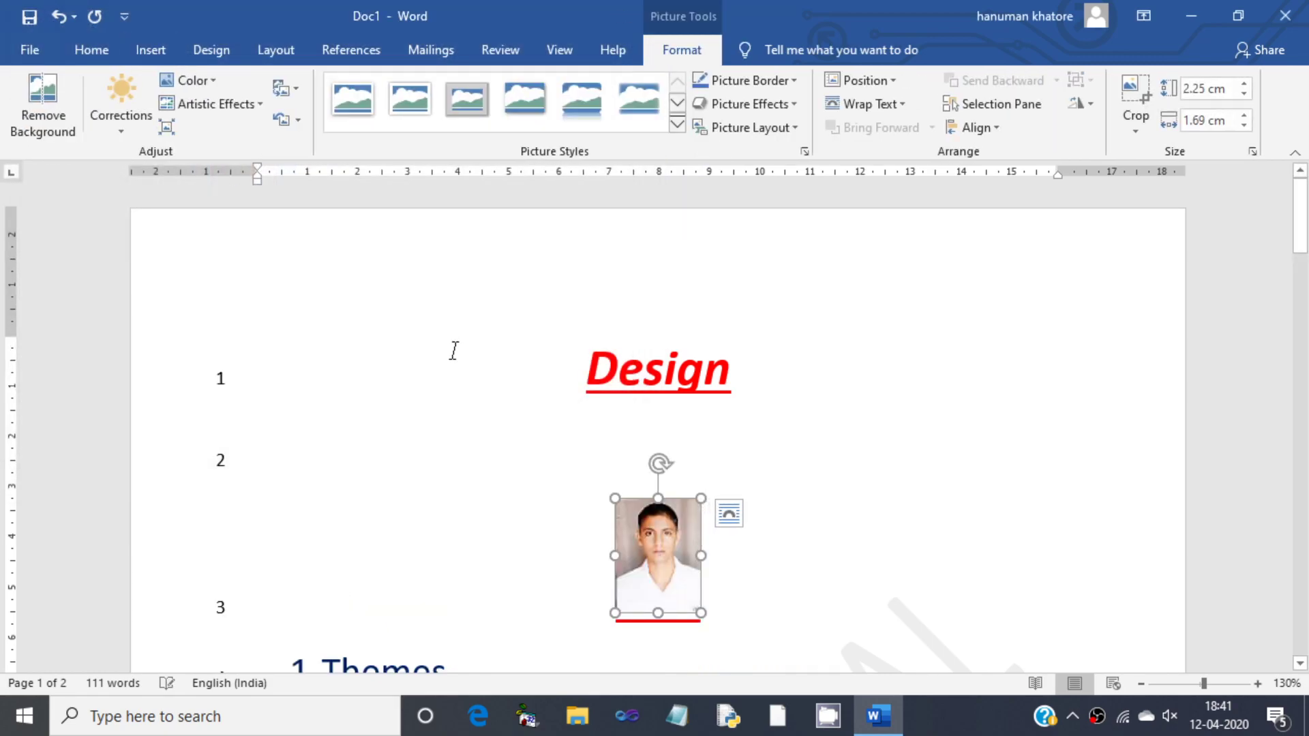
Insert a second photo from eronet folder 10 beside the first.
click(163, 53)
click(214, 82)
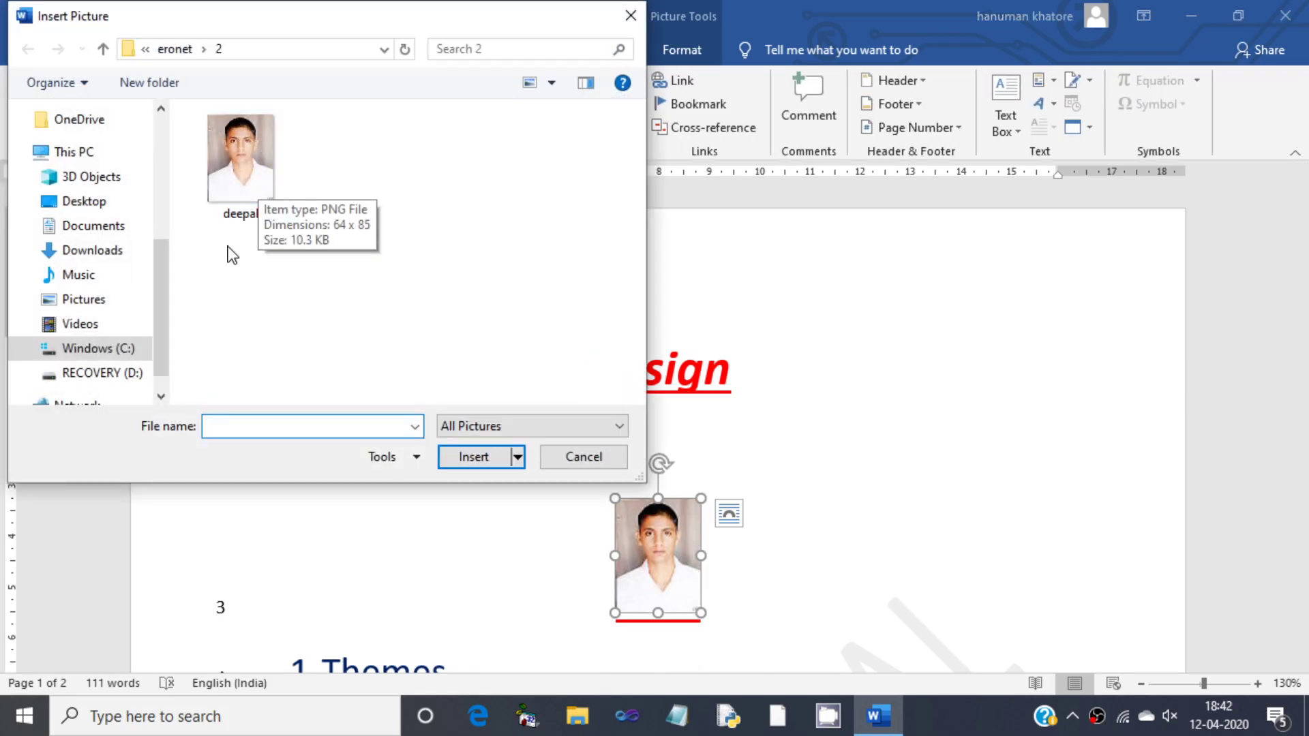
click(103, 49)
click(104, 49)
double_click(235, 142)
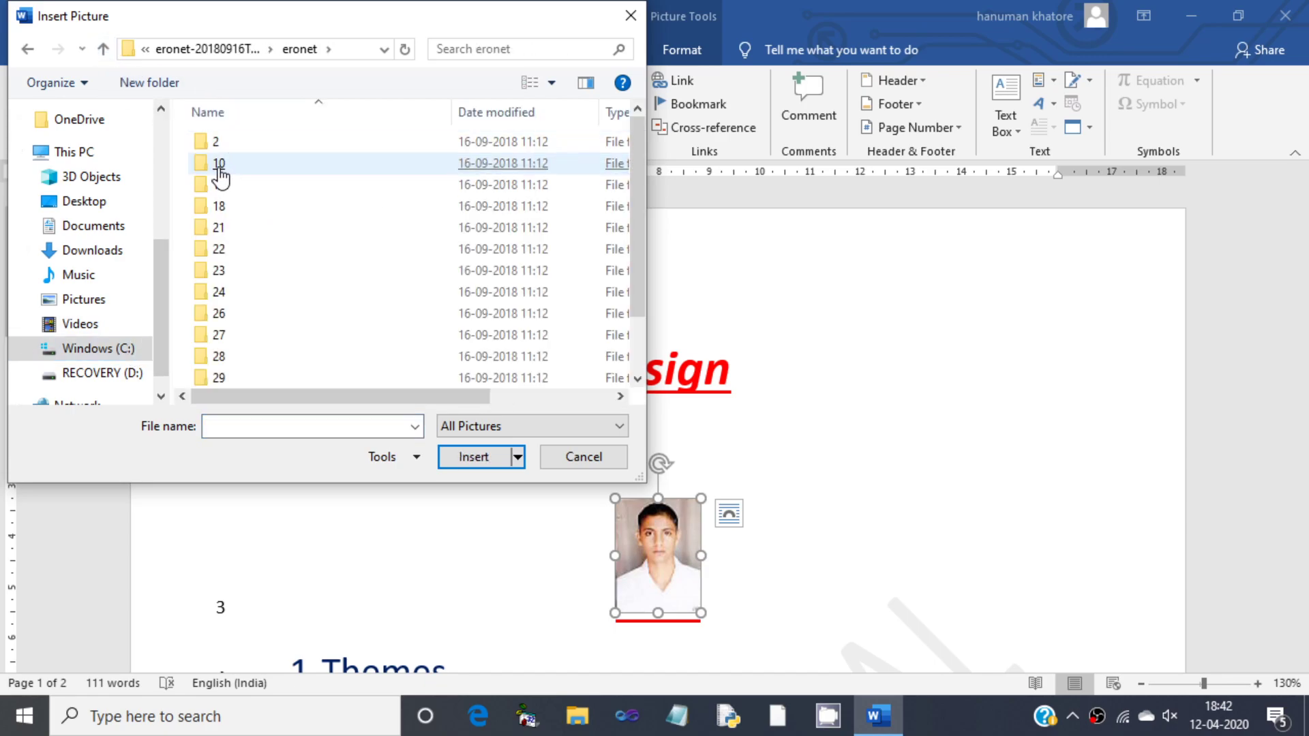
double_click(219, 164)
double_click(228, 166)
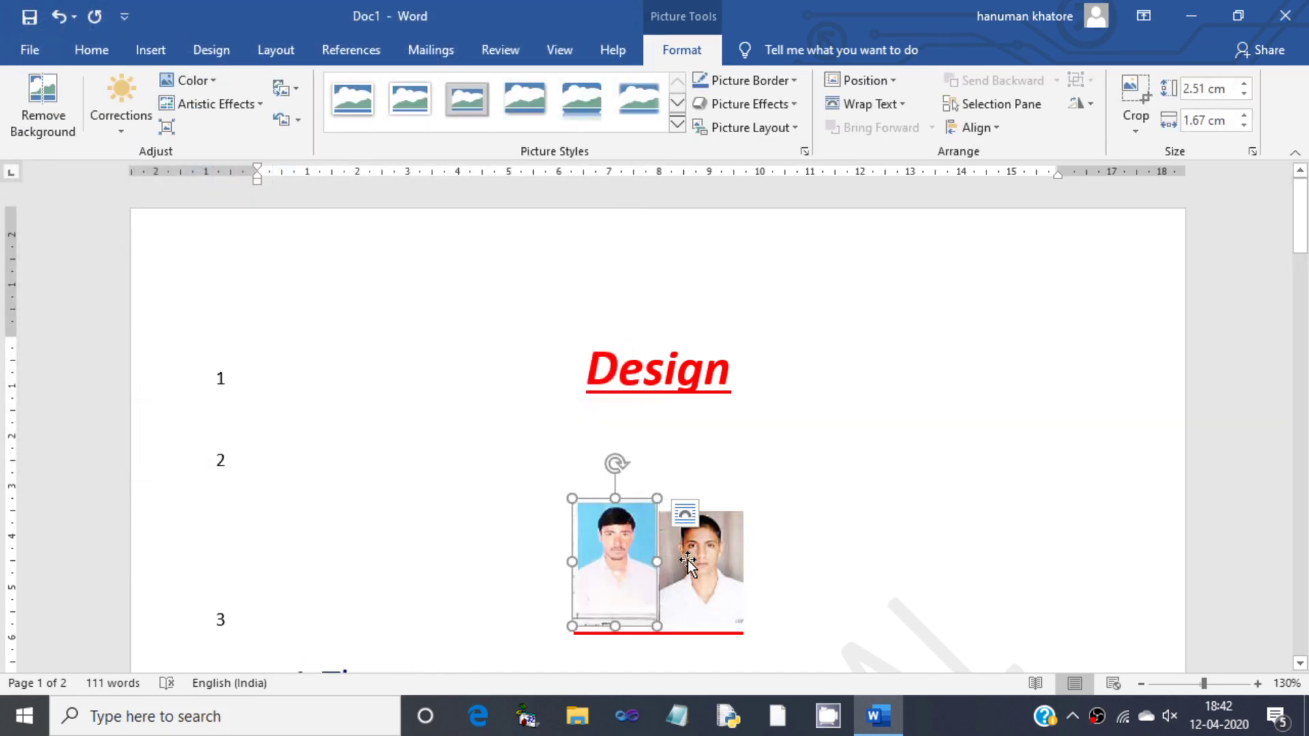
Change the text wrapping of the blue-background photo from Wrap Text.
click(796, 518)
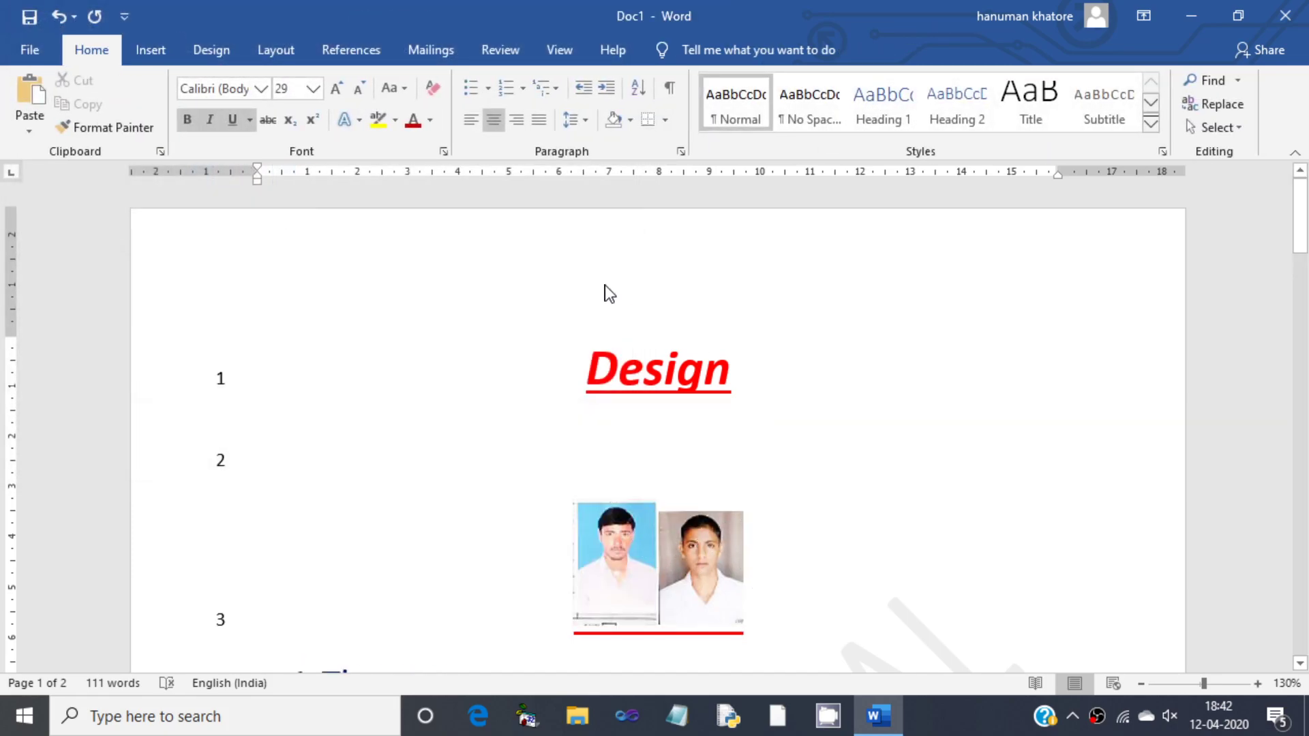
click(227, 51)
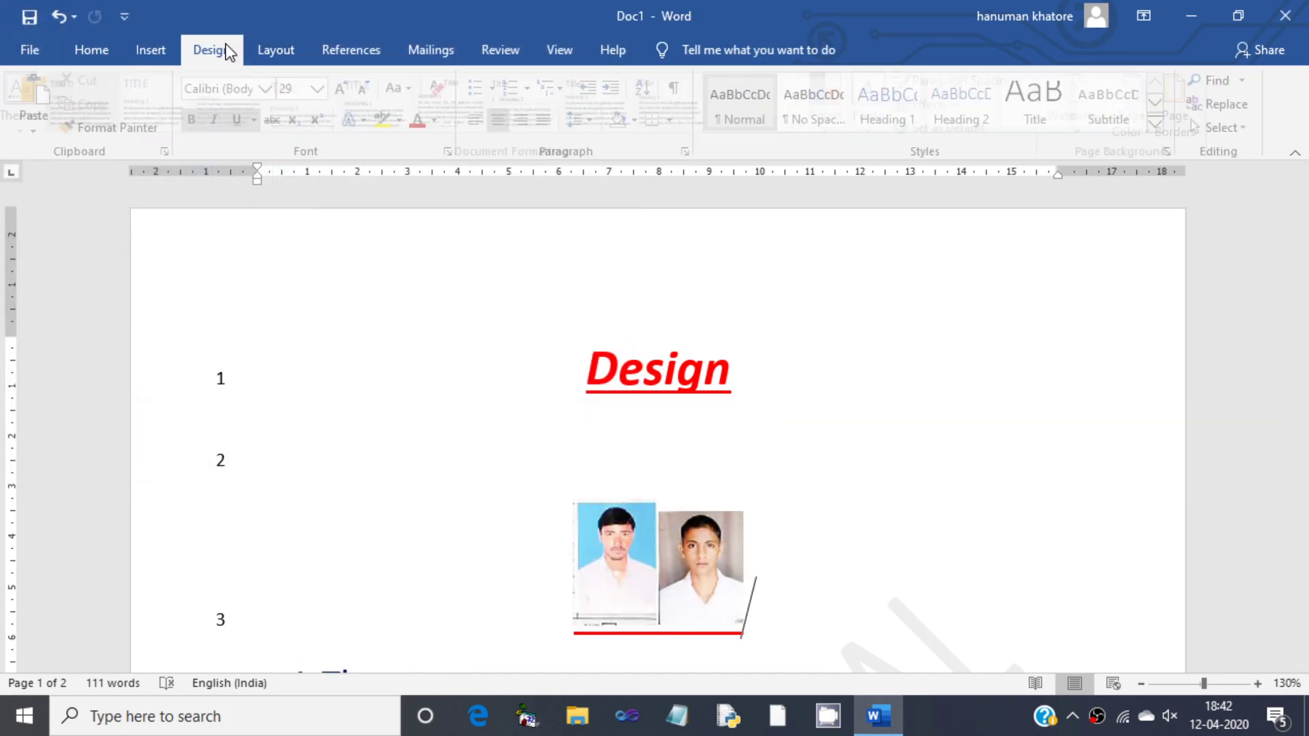
click(291, 48)
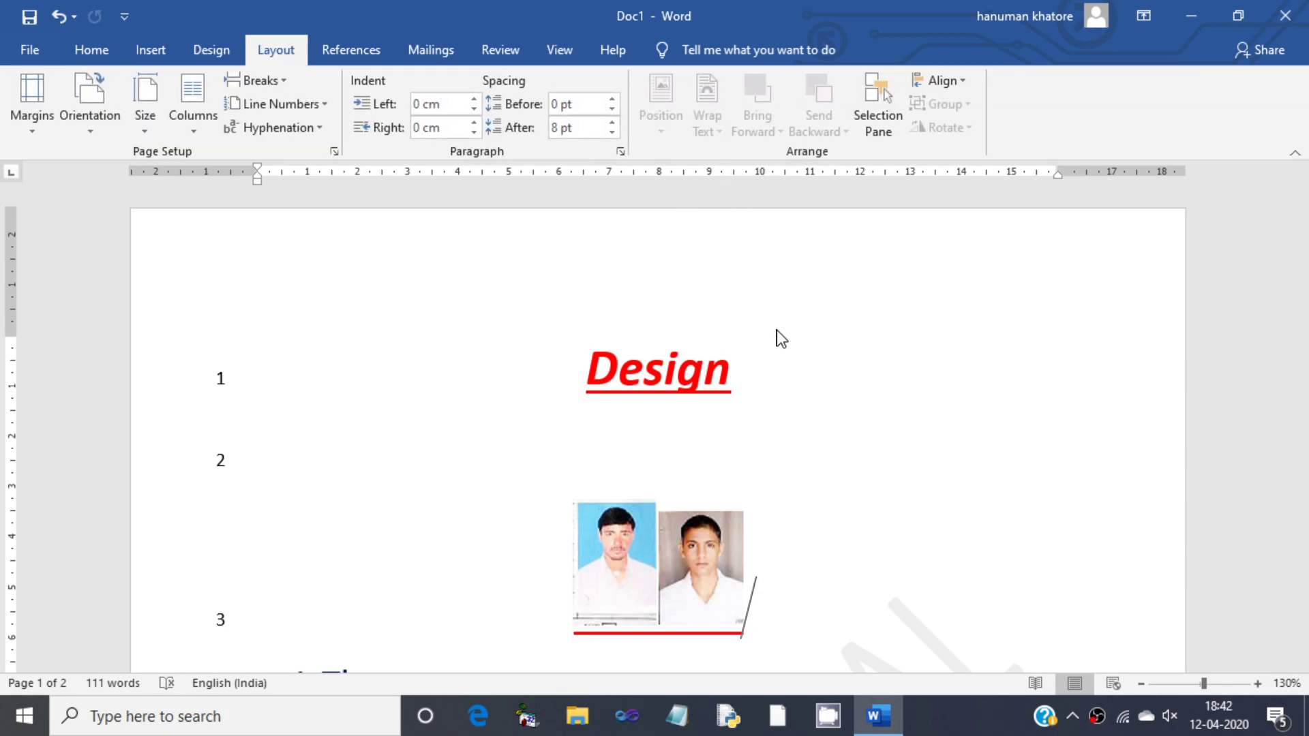
click(627, 559)
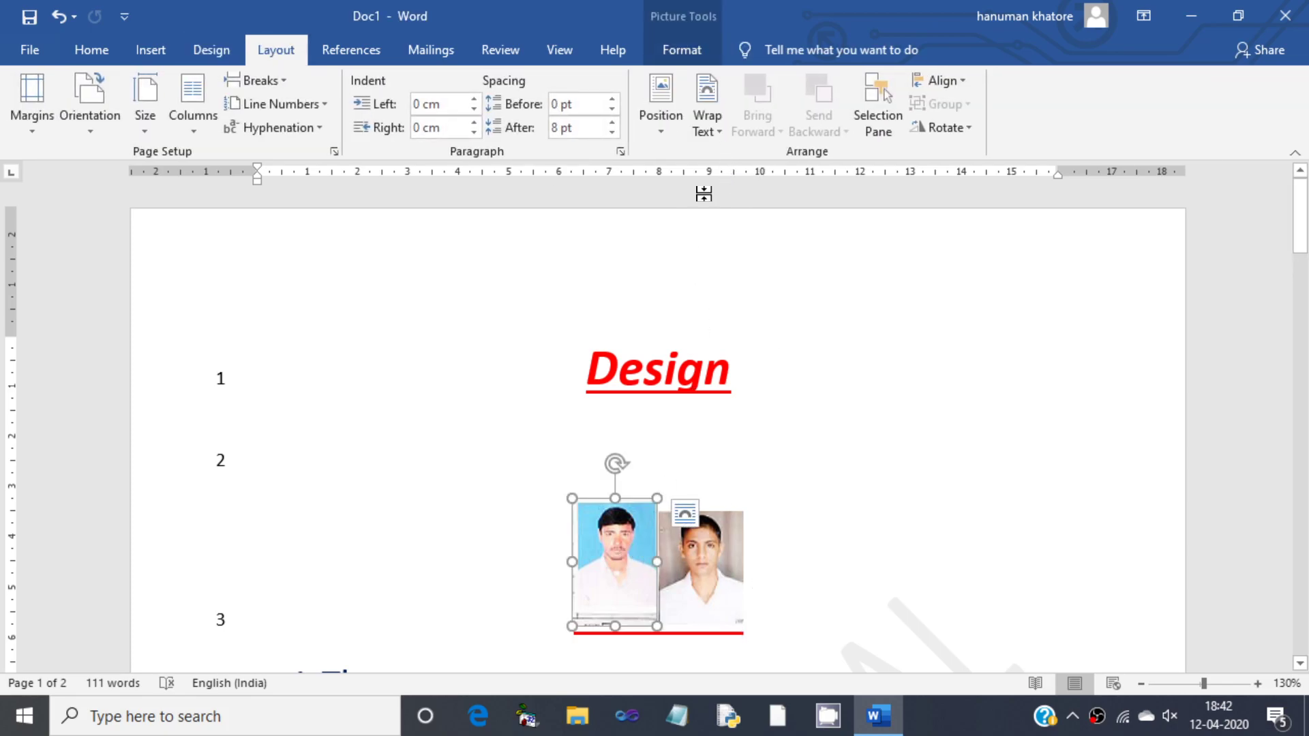
click(711, 124)
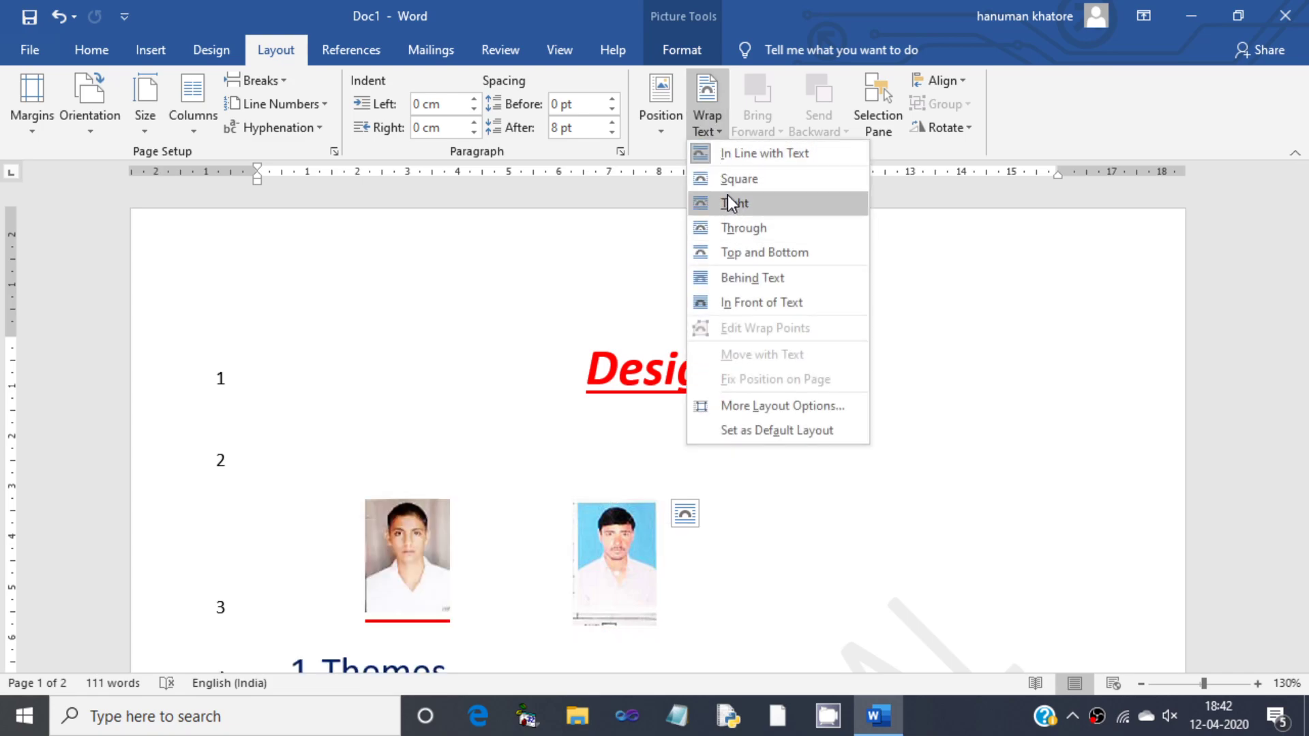
click(735, 277)
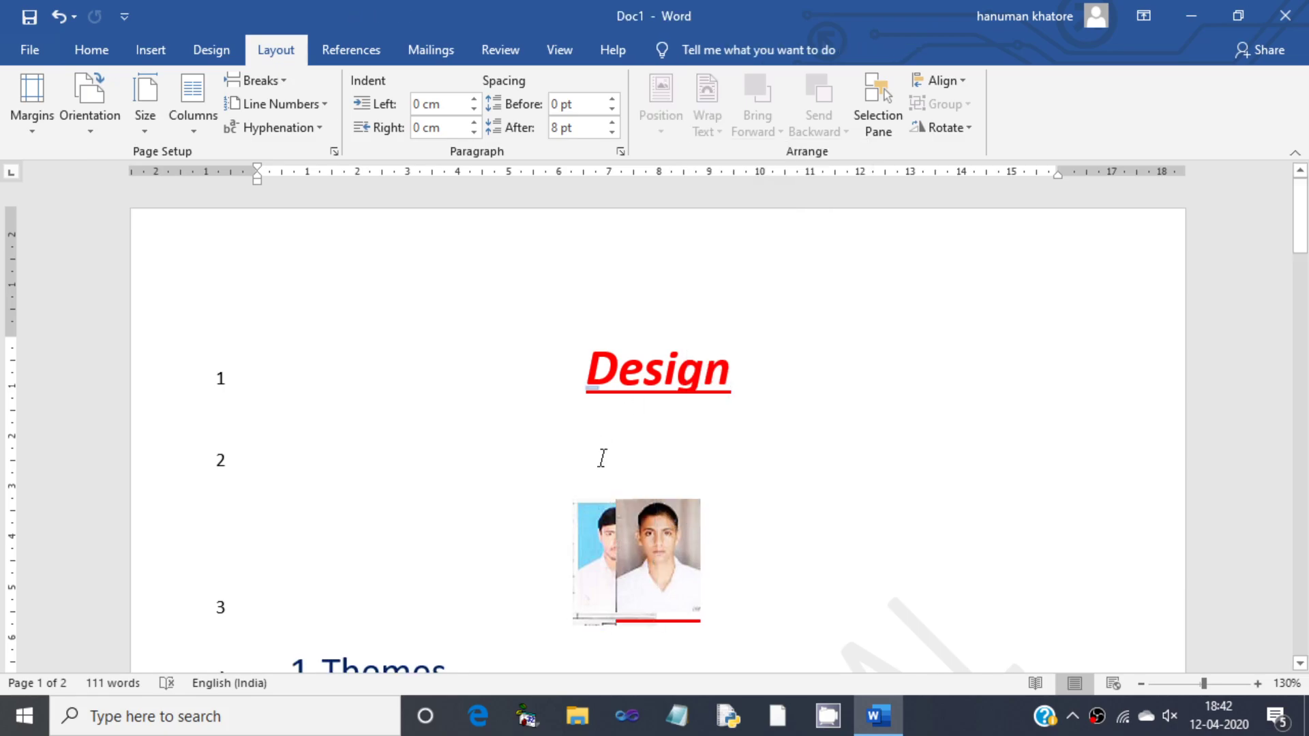
Give the plain-background photo a floating wrap such as Through.
click(672, 562)
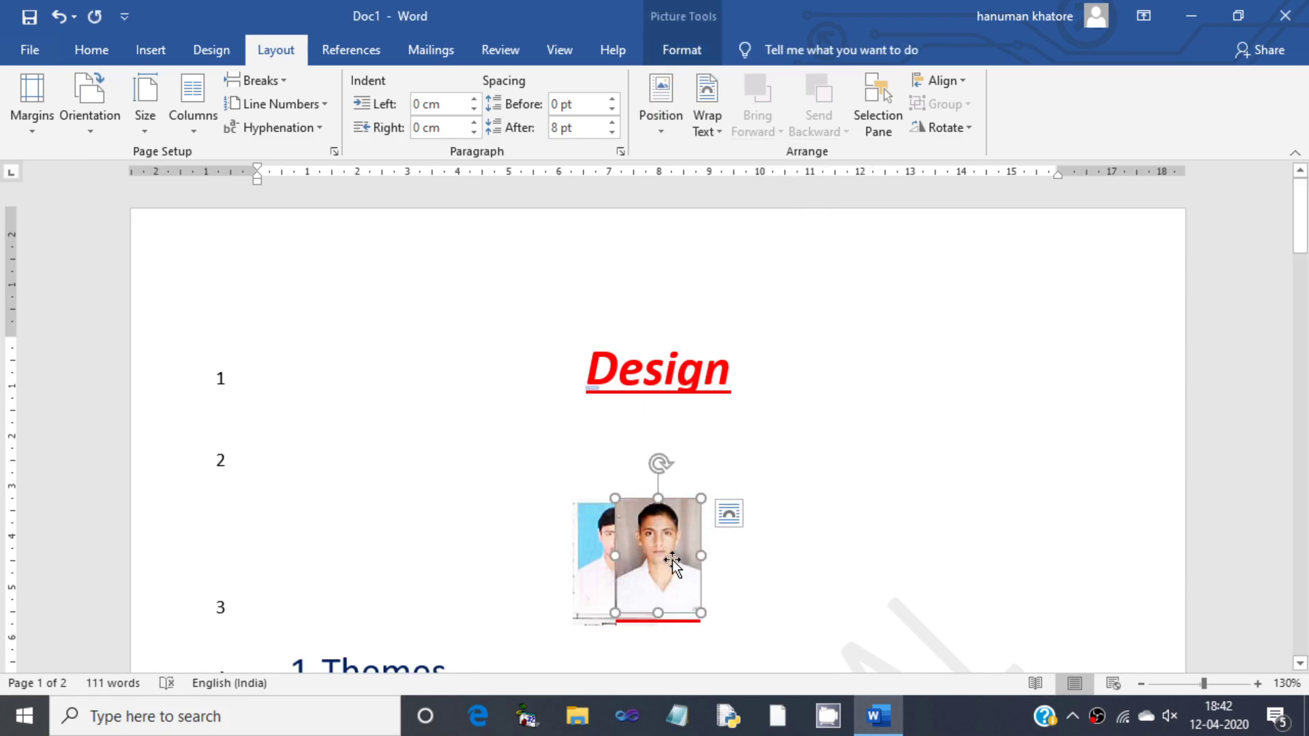
click(707, 126)
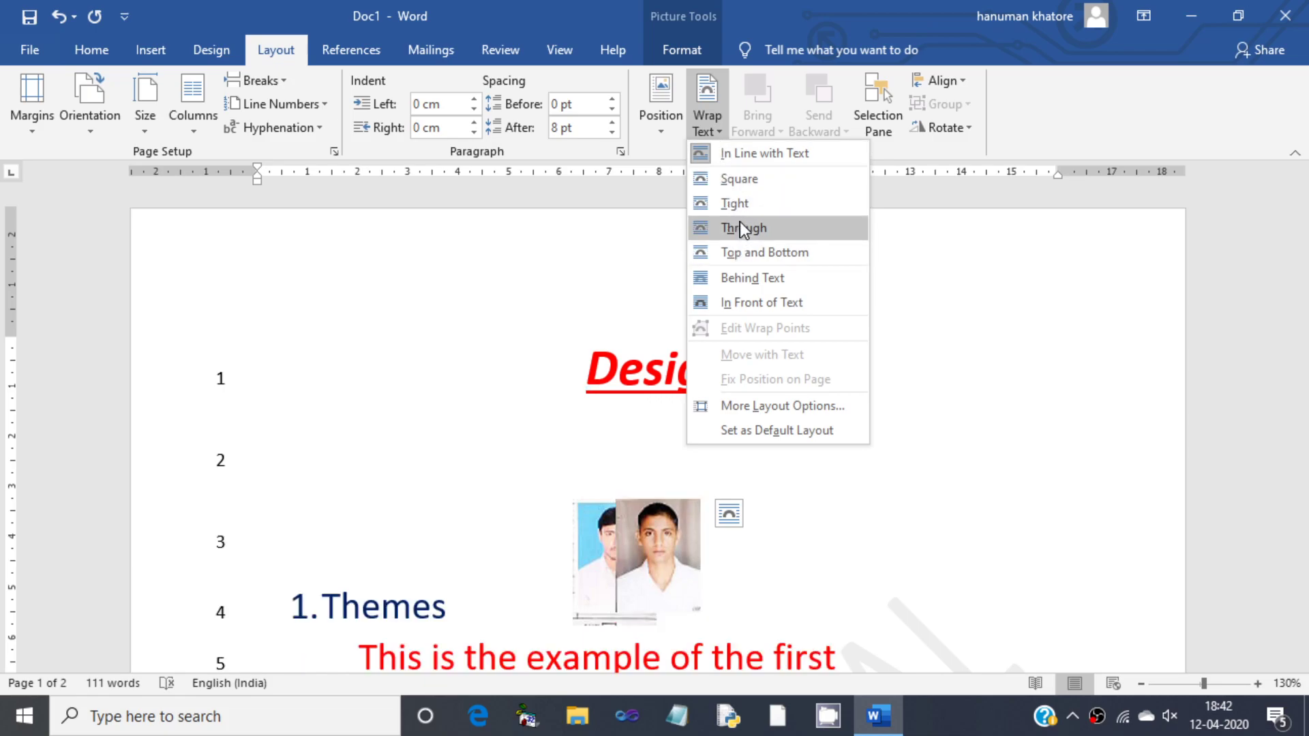
click(739, 279)
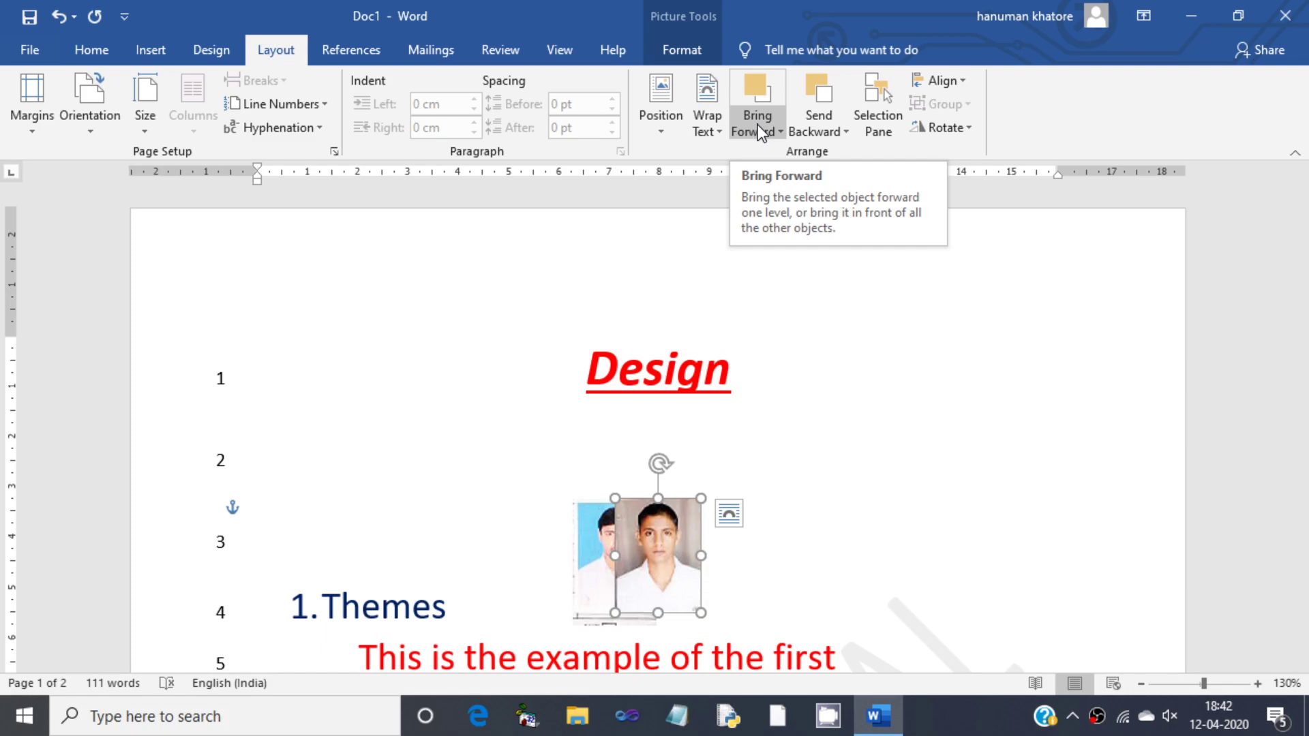
Send the photo backward, place it Top Left with square wrapping, and show the Selection Pane.
click(827, 129)
click(831, 147)
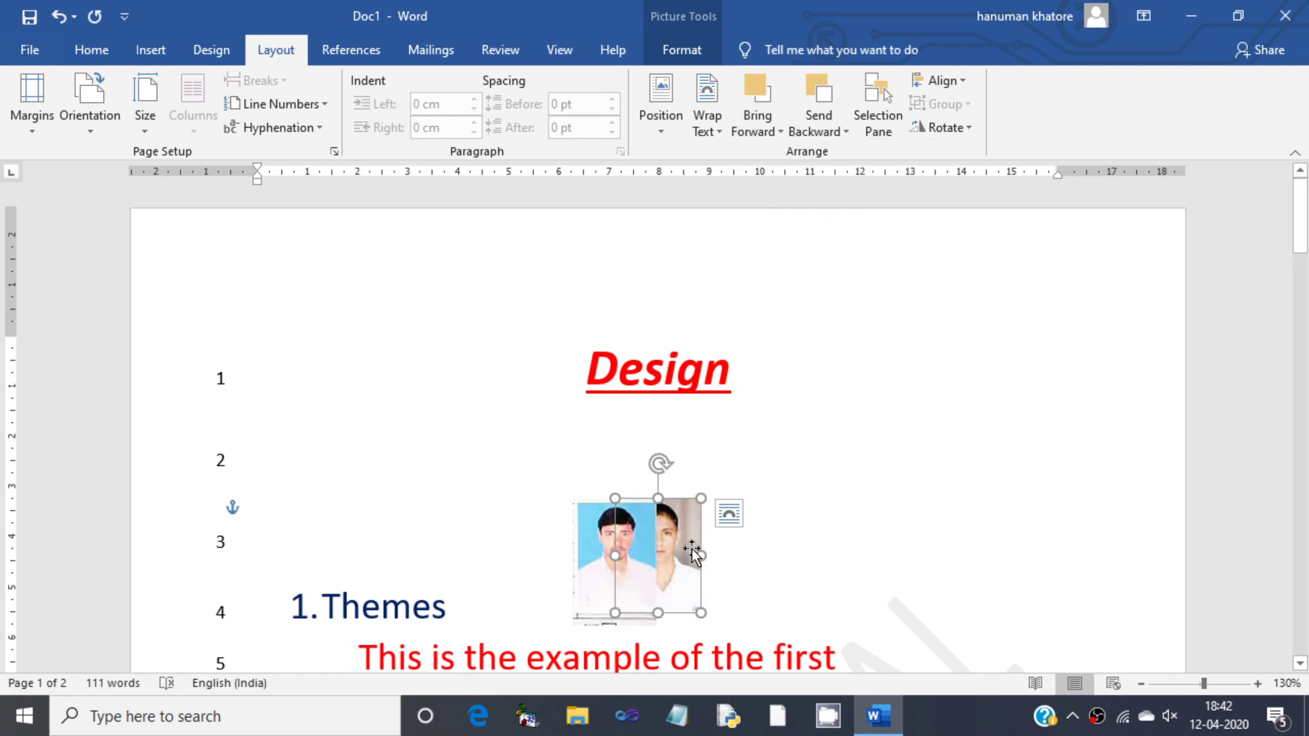
click(653, 116)
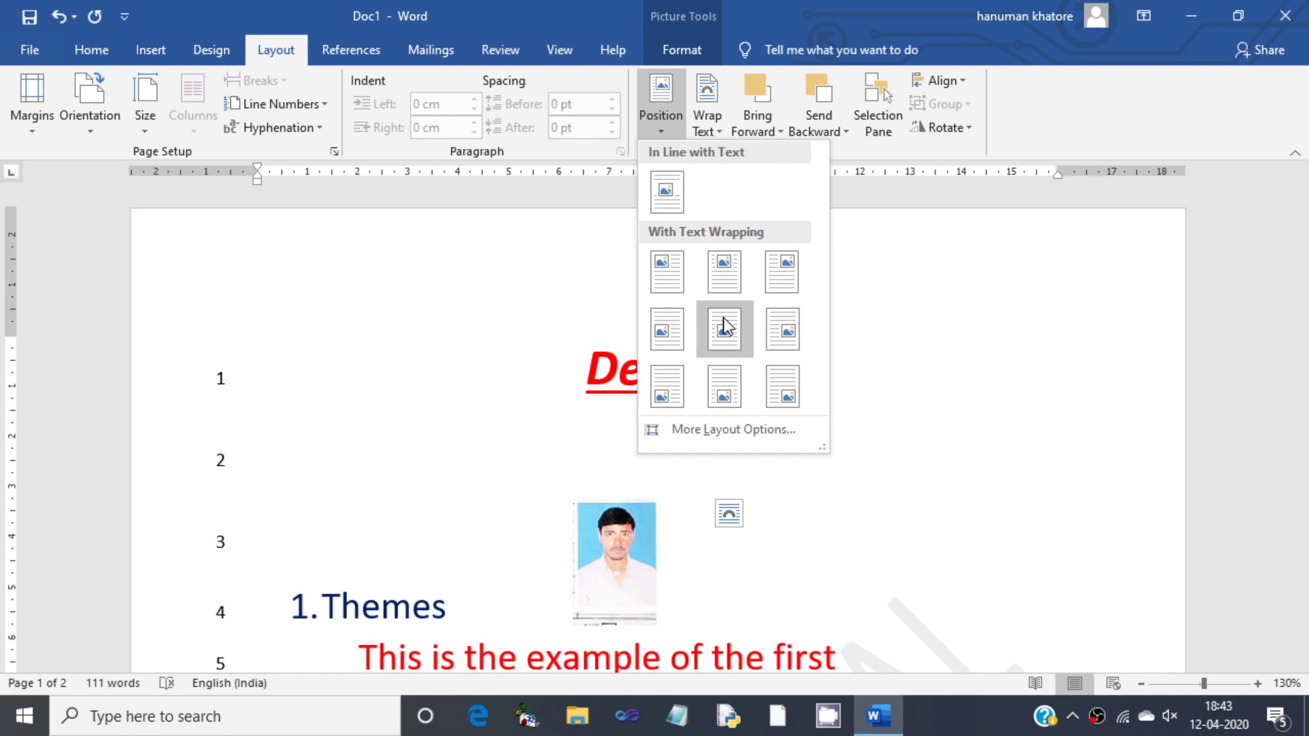
click(665, 282)
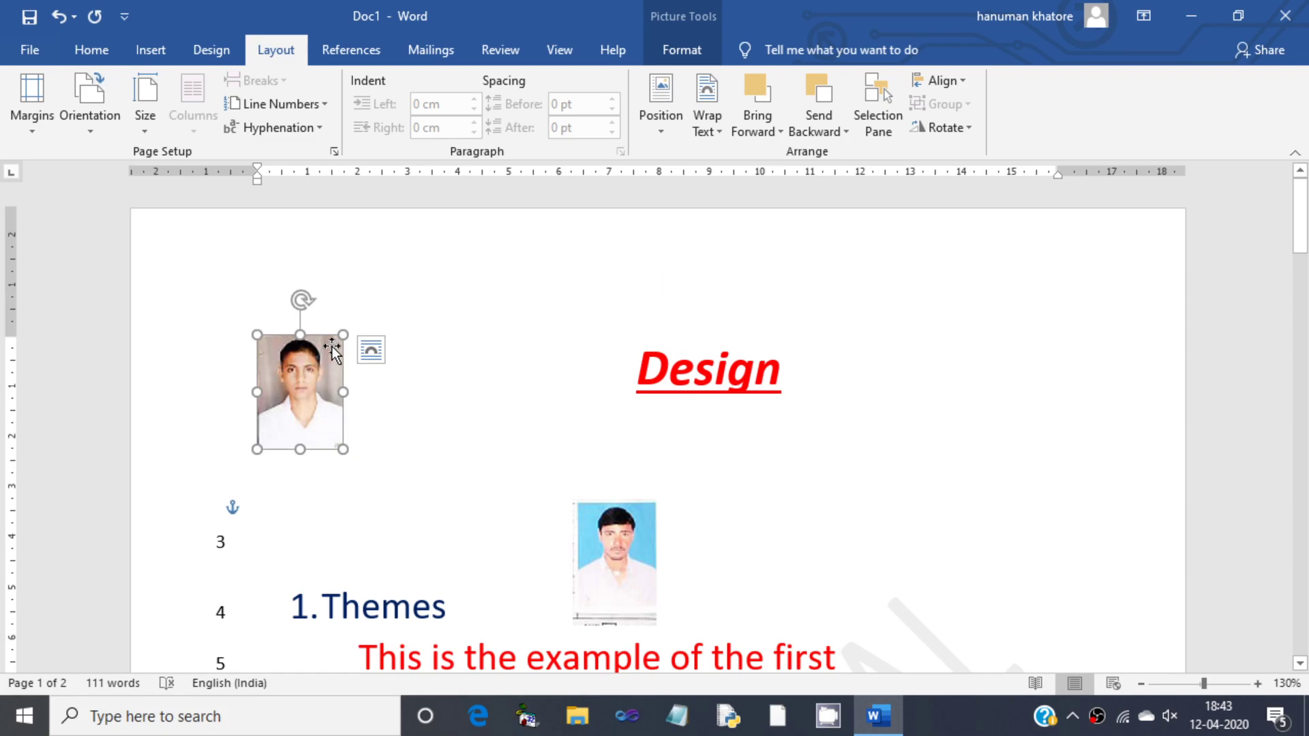
click(878, 103)
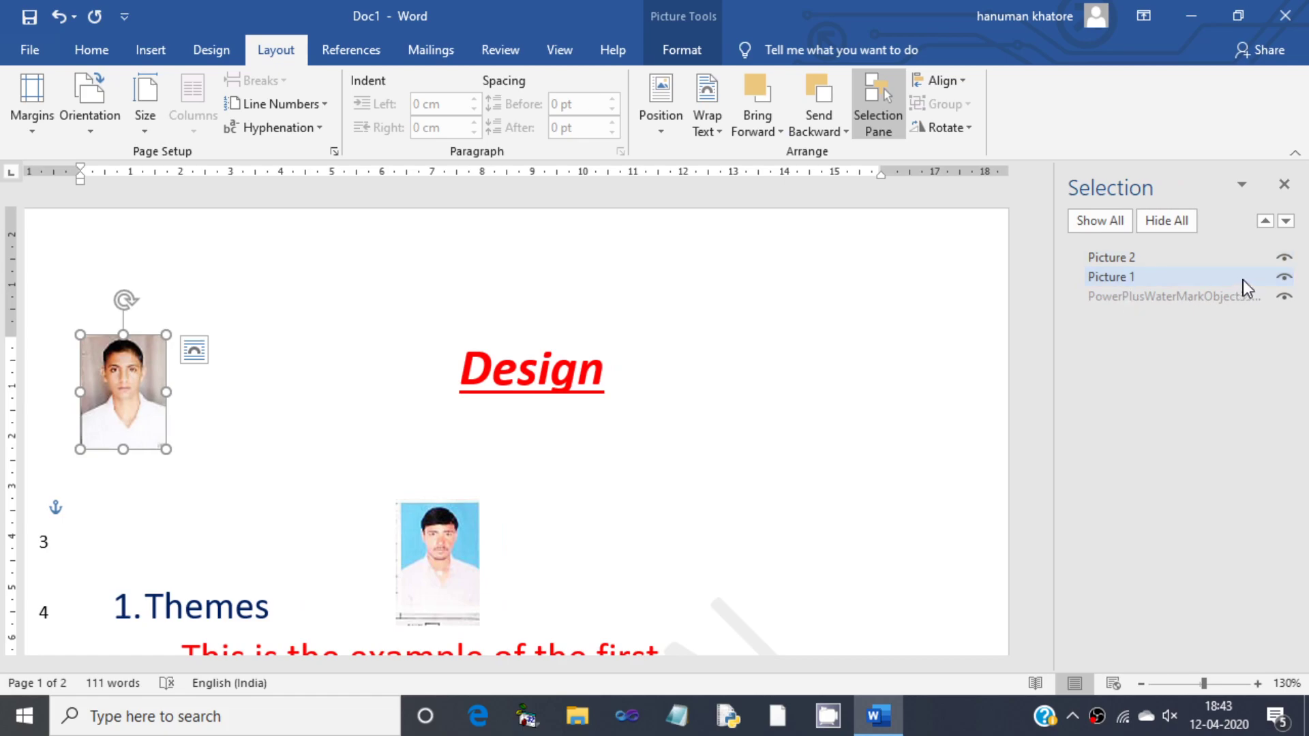
click(1285, 277)
click(1285, 278)
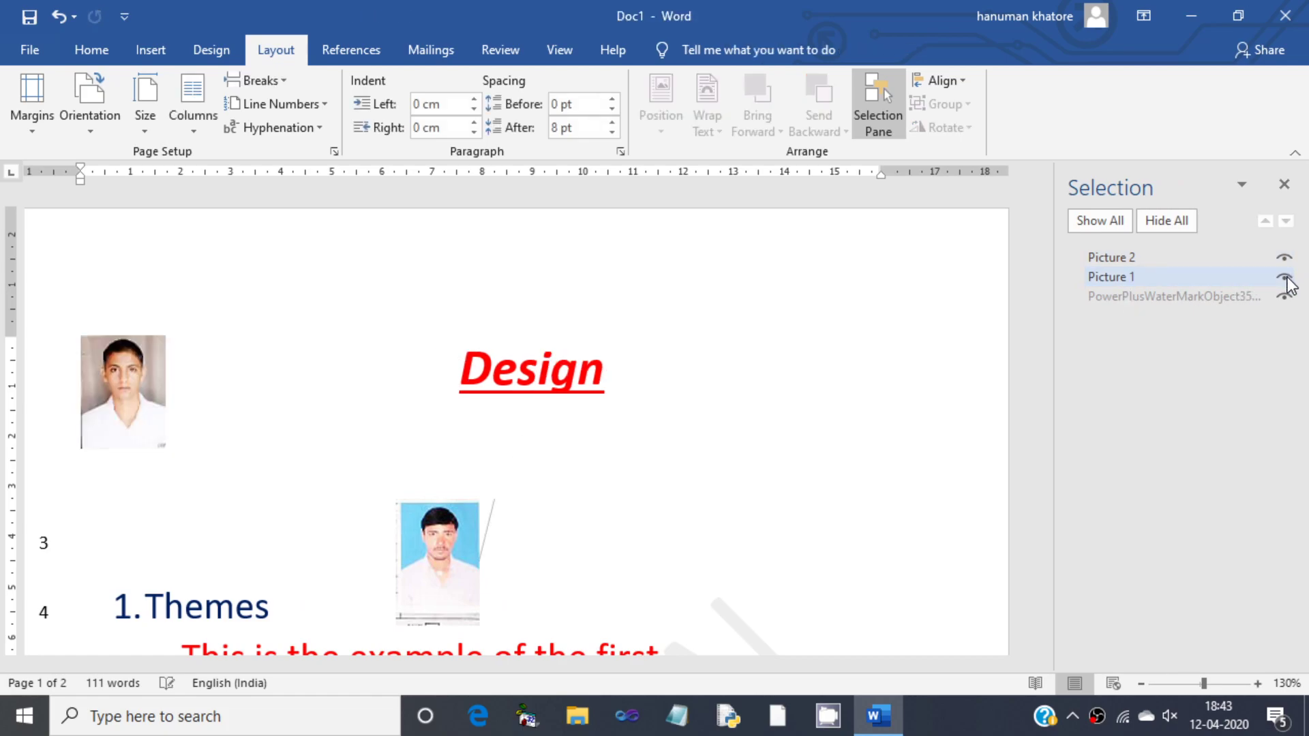
click(1284, 278)
click(1284, 277)
click(929, 83)
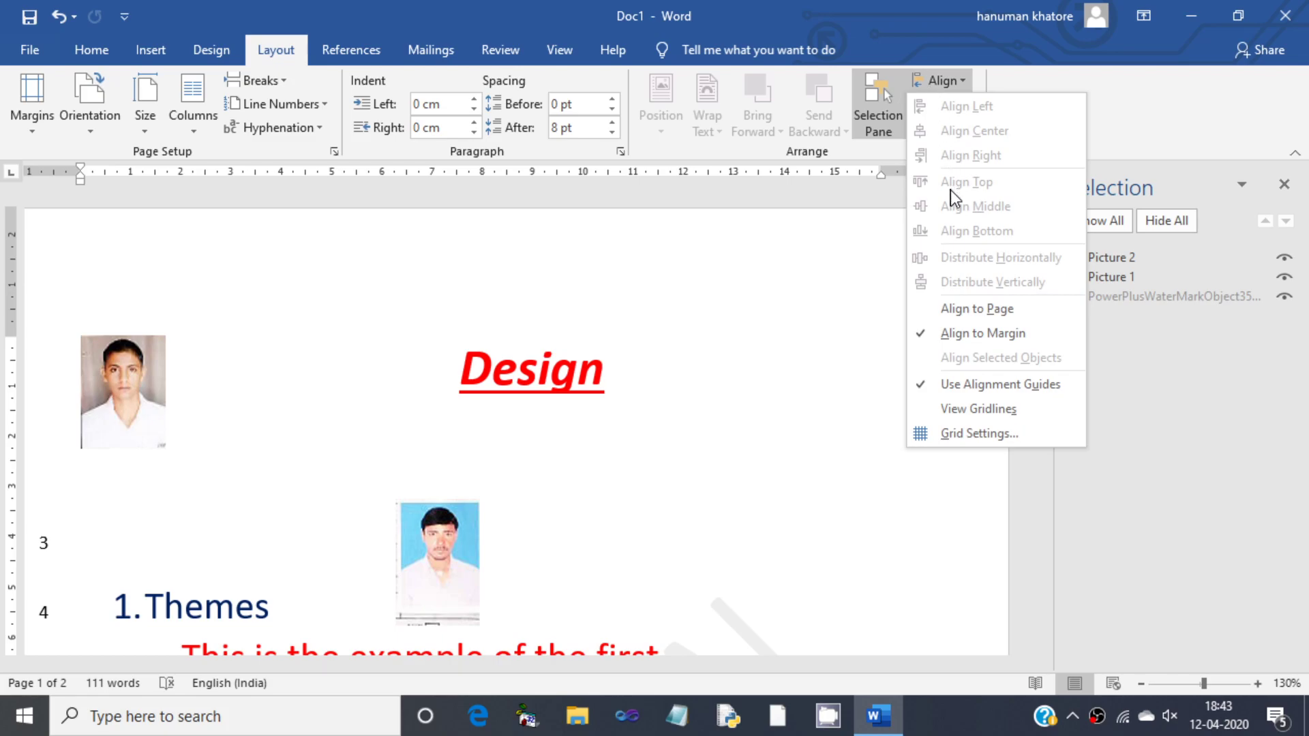
click(784, 412)
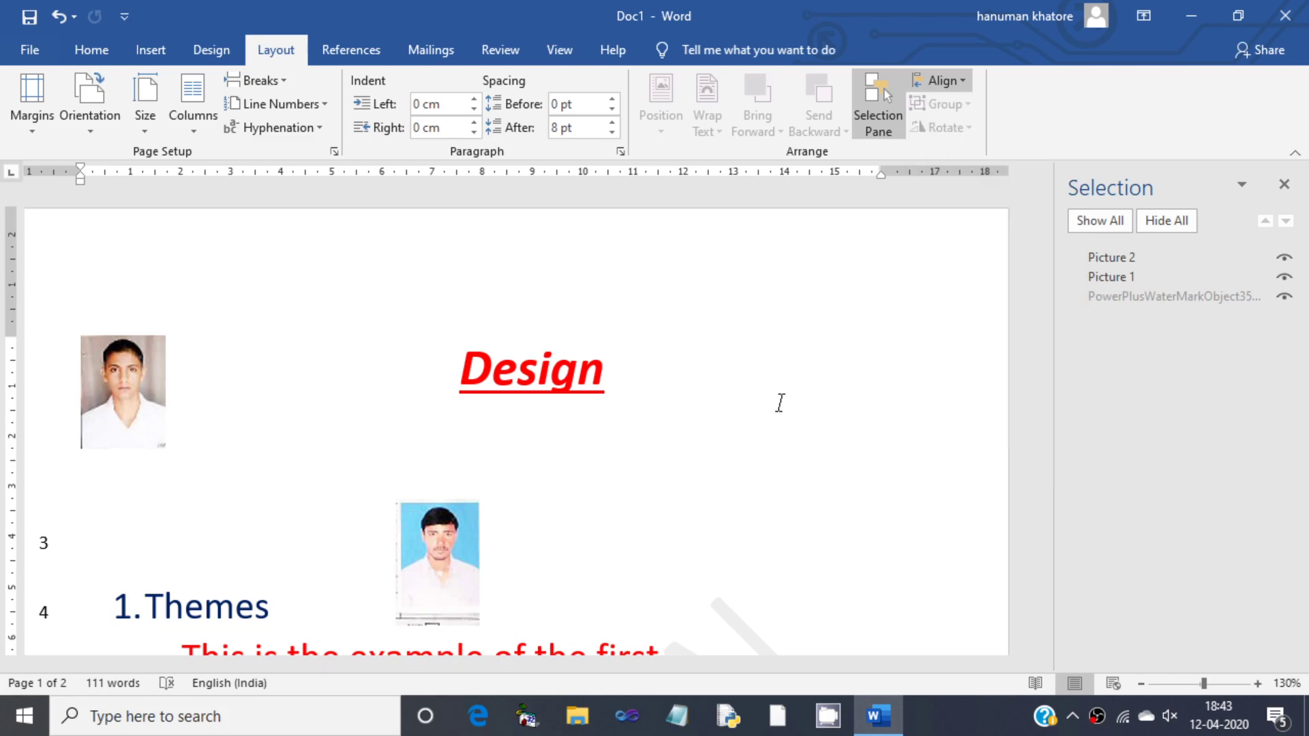
scroll(292, 531, down, 3)
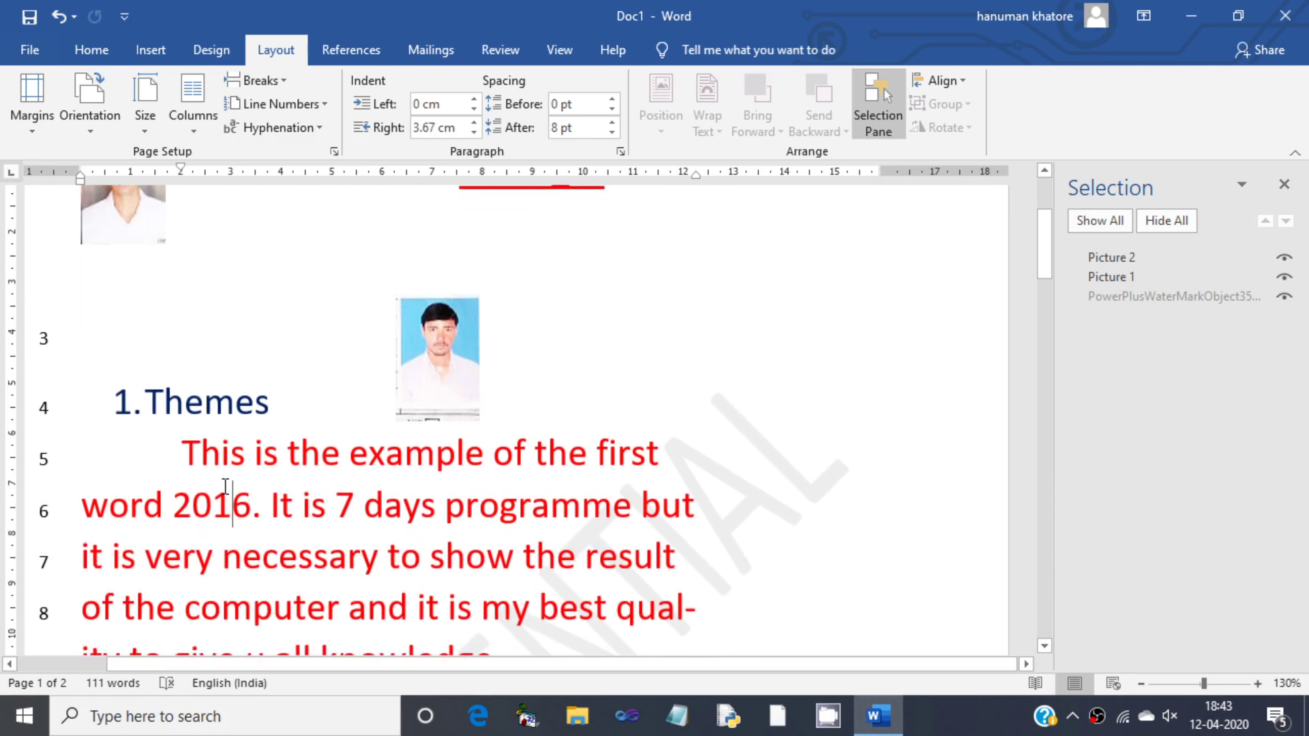
double_click(233, 506)
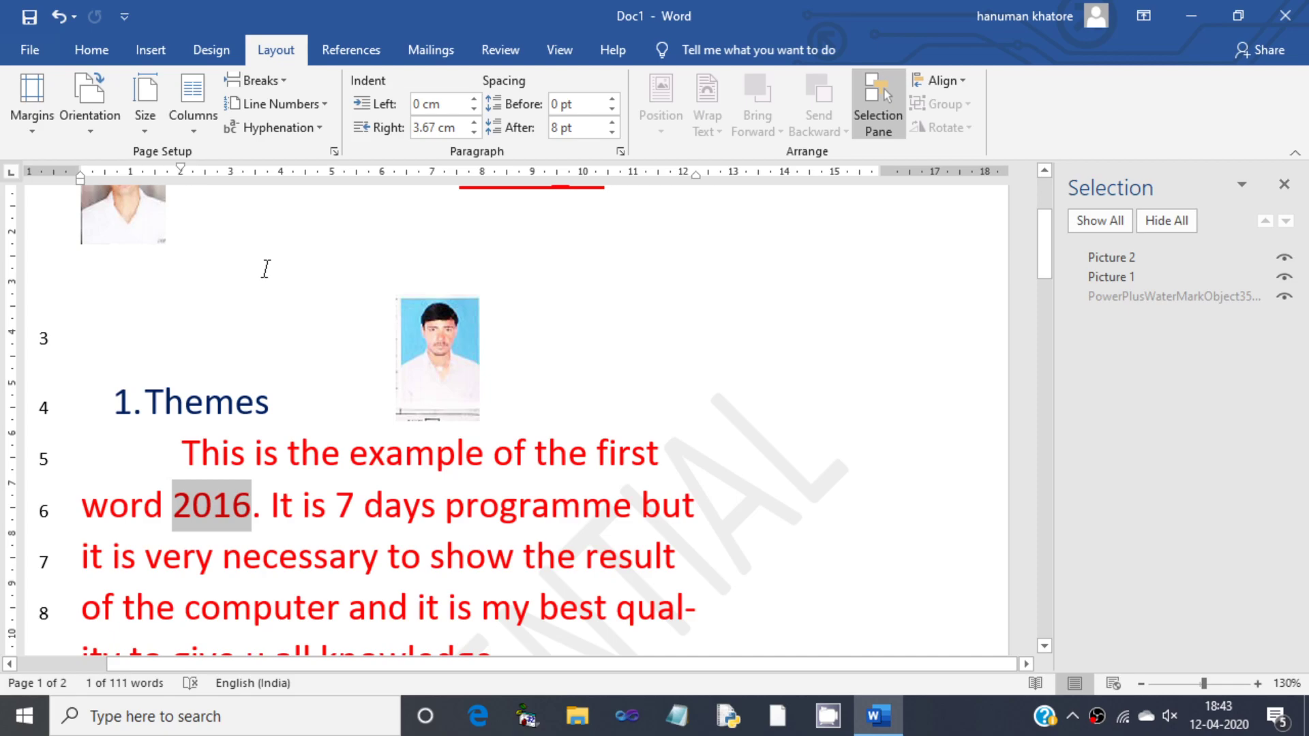
click(212, 51)
click(257, 56)
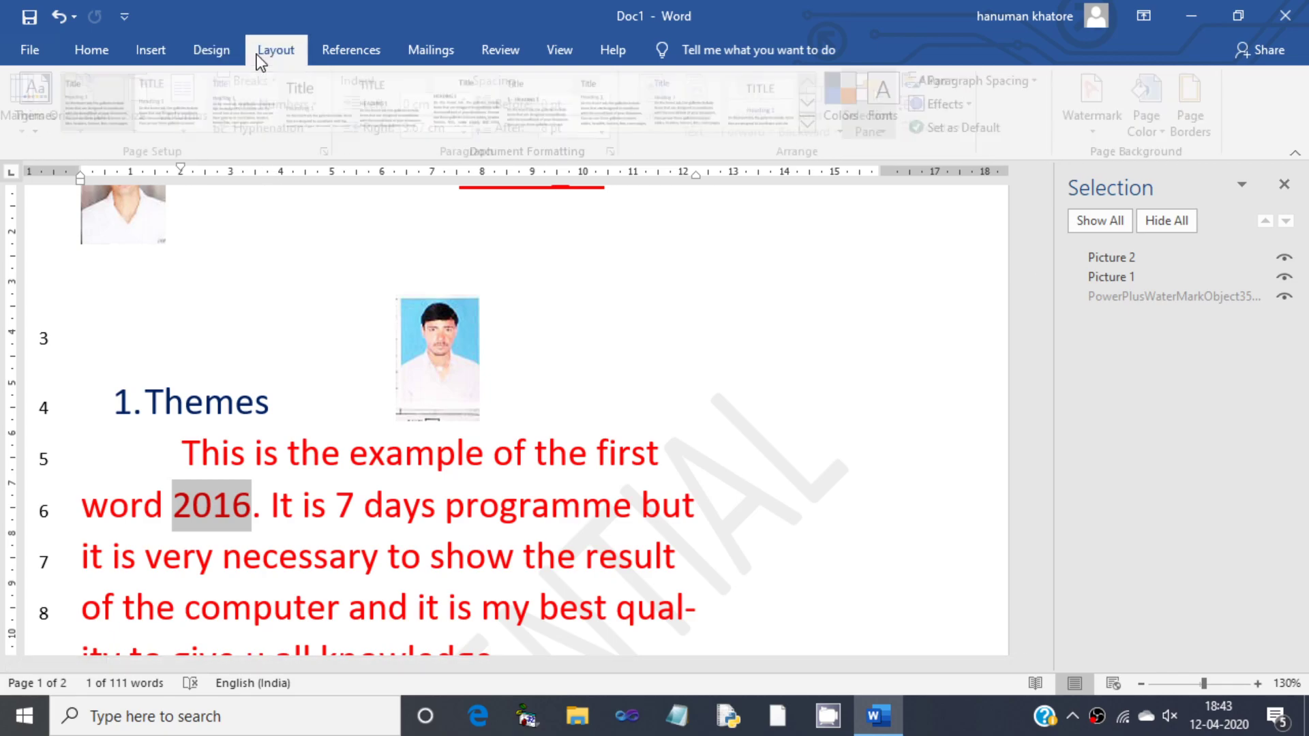